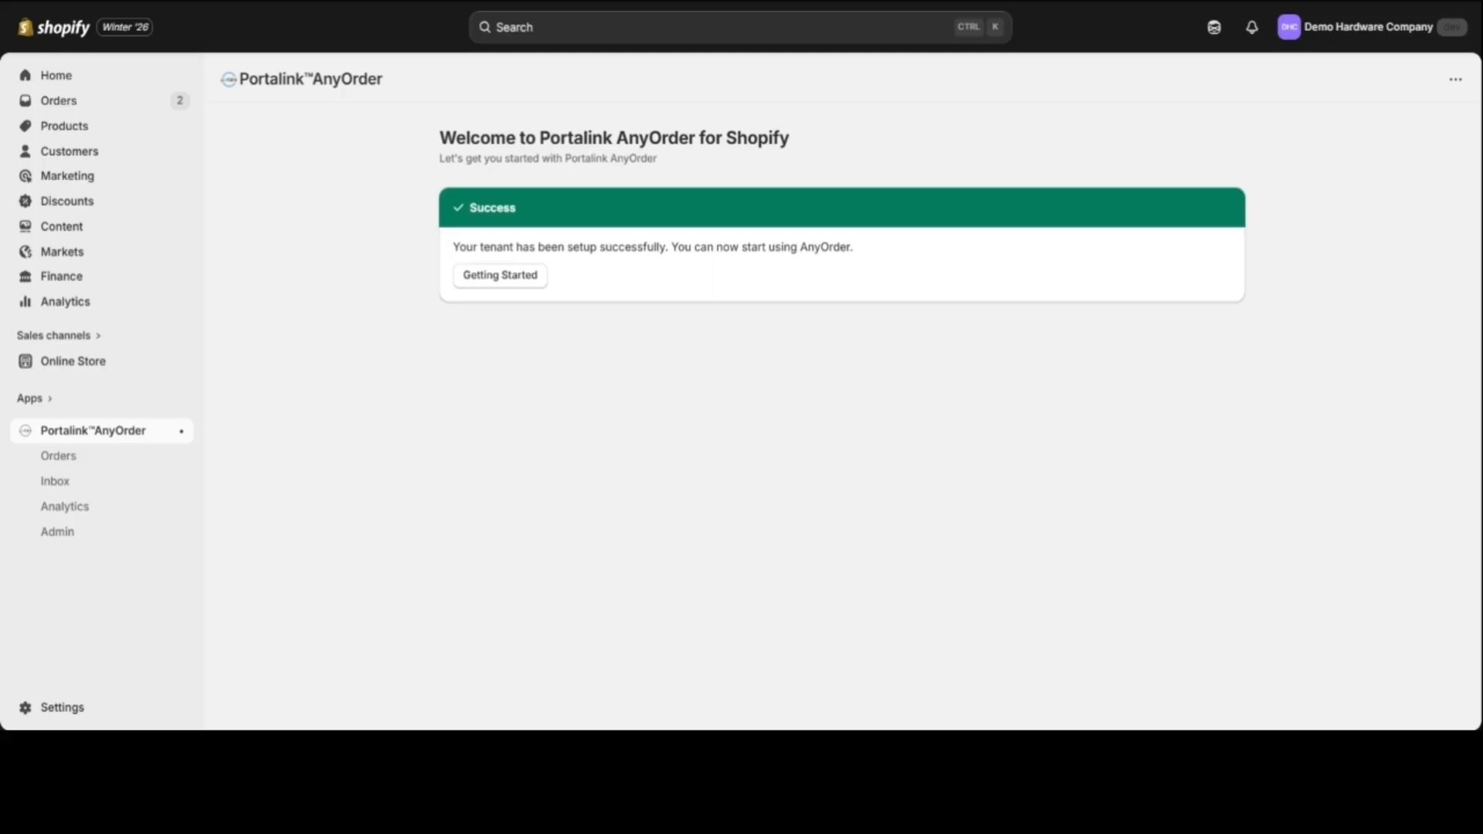
# Step: Review AnyOrder's setup pages in order: Getting Started, User Permissions, Emails Configuration and Business Rules
pyautogui.click(533, 280)
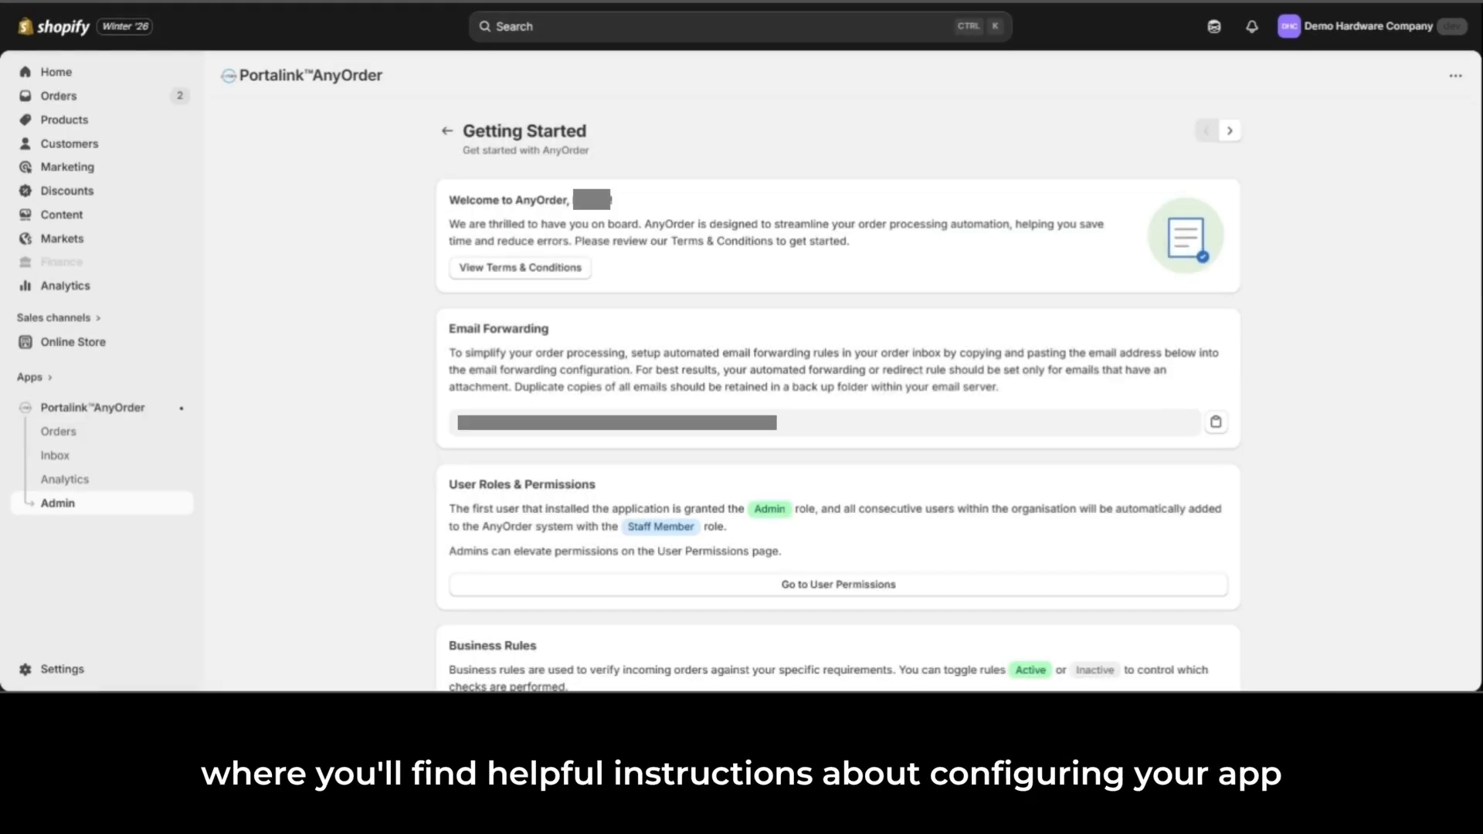
pyautogui.click(1230, 131)
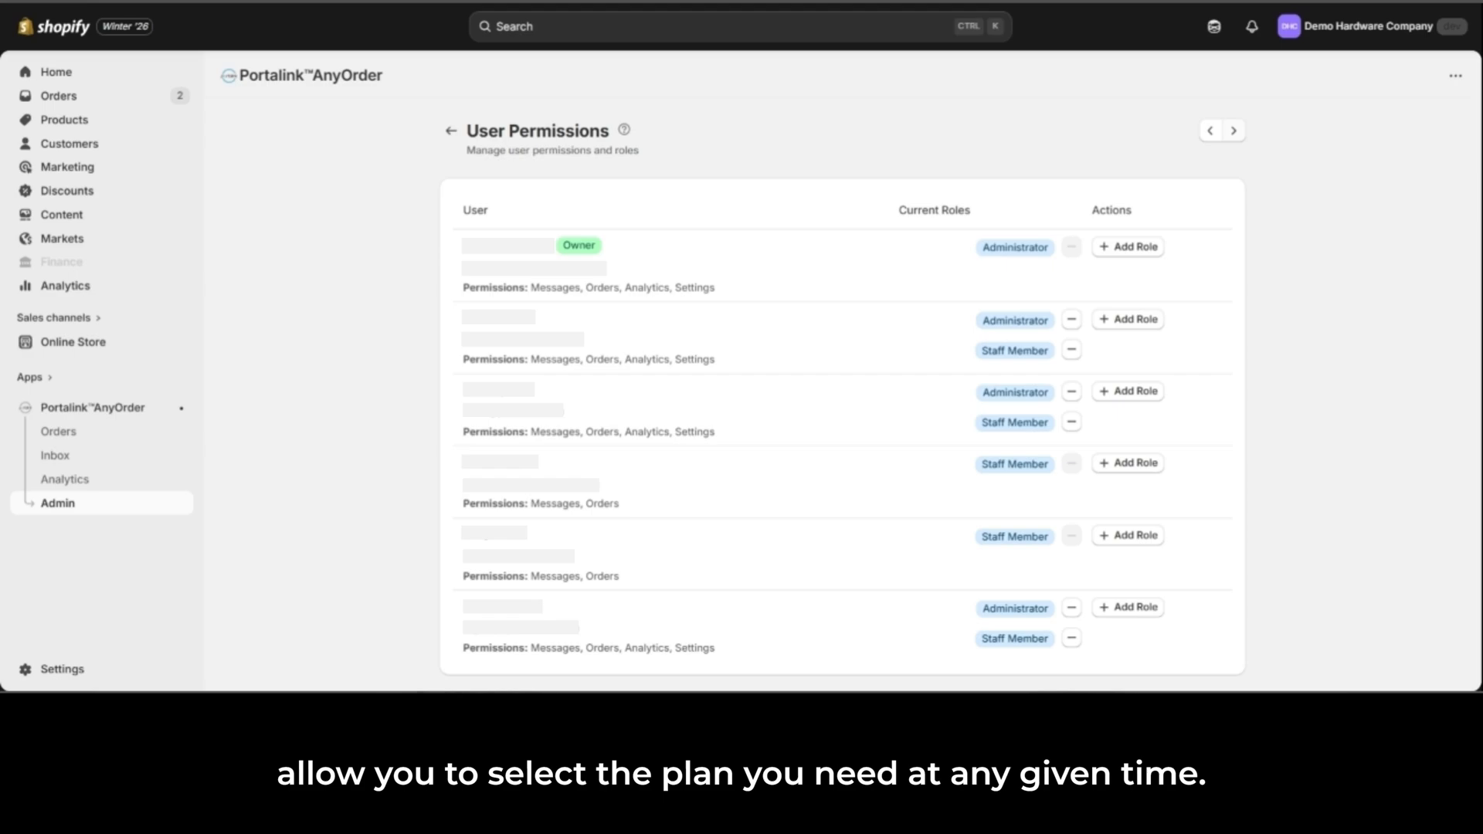
pyautogui.click(1235, 133)
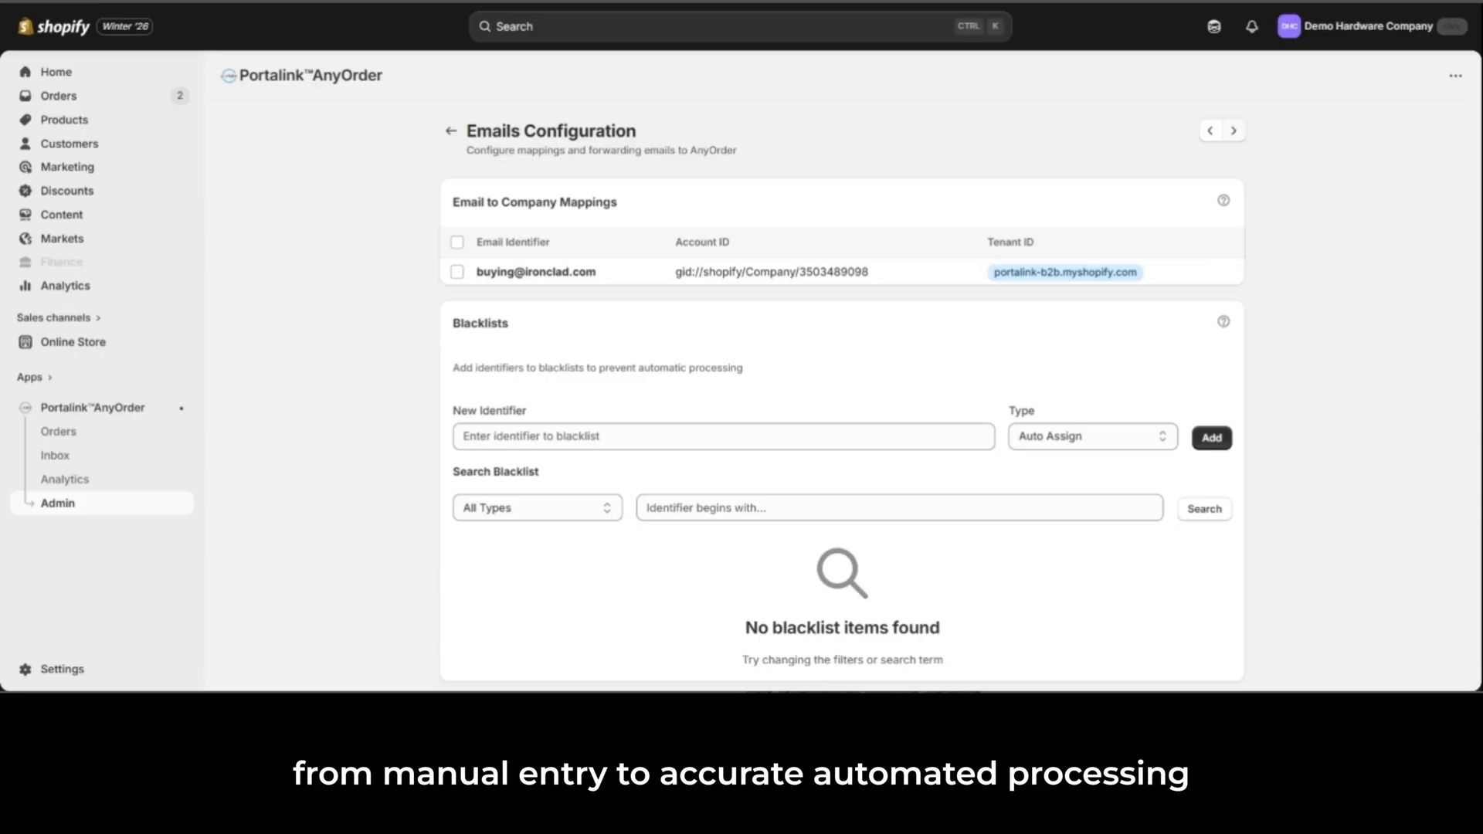
pyautogui.click(1236, 134)
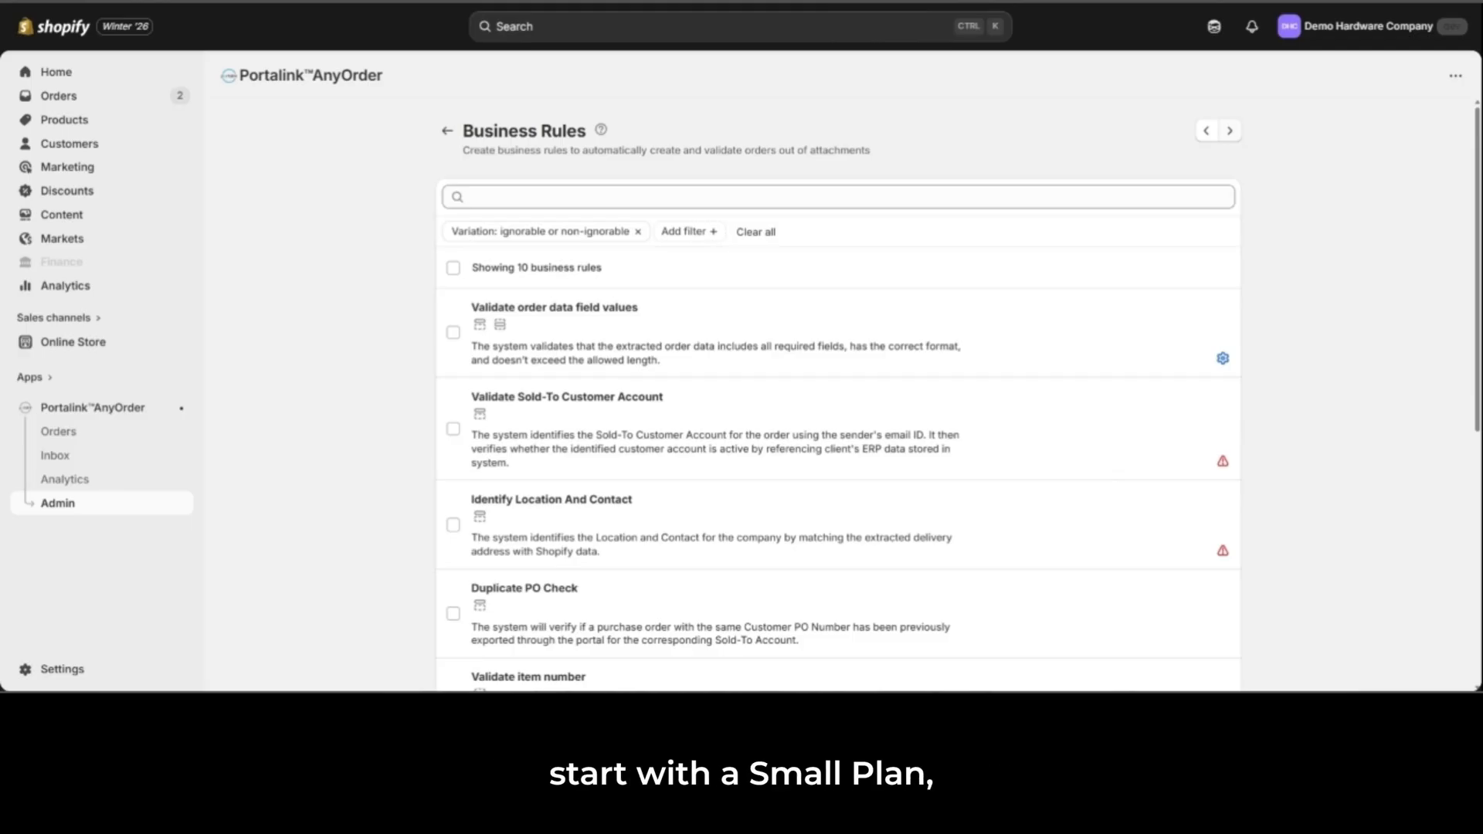
pyautogui.click(1231, 133)
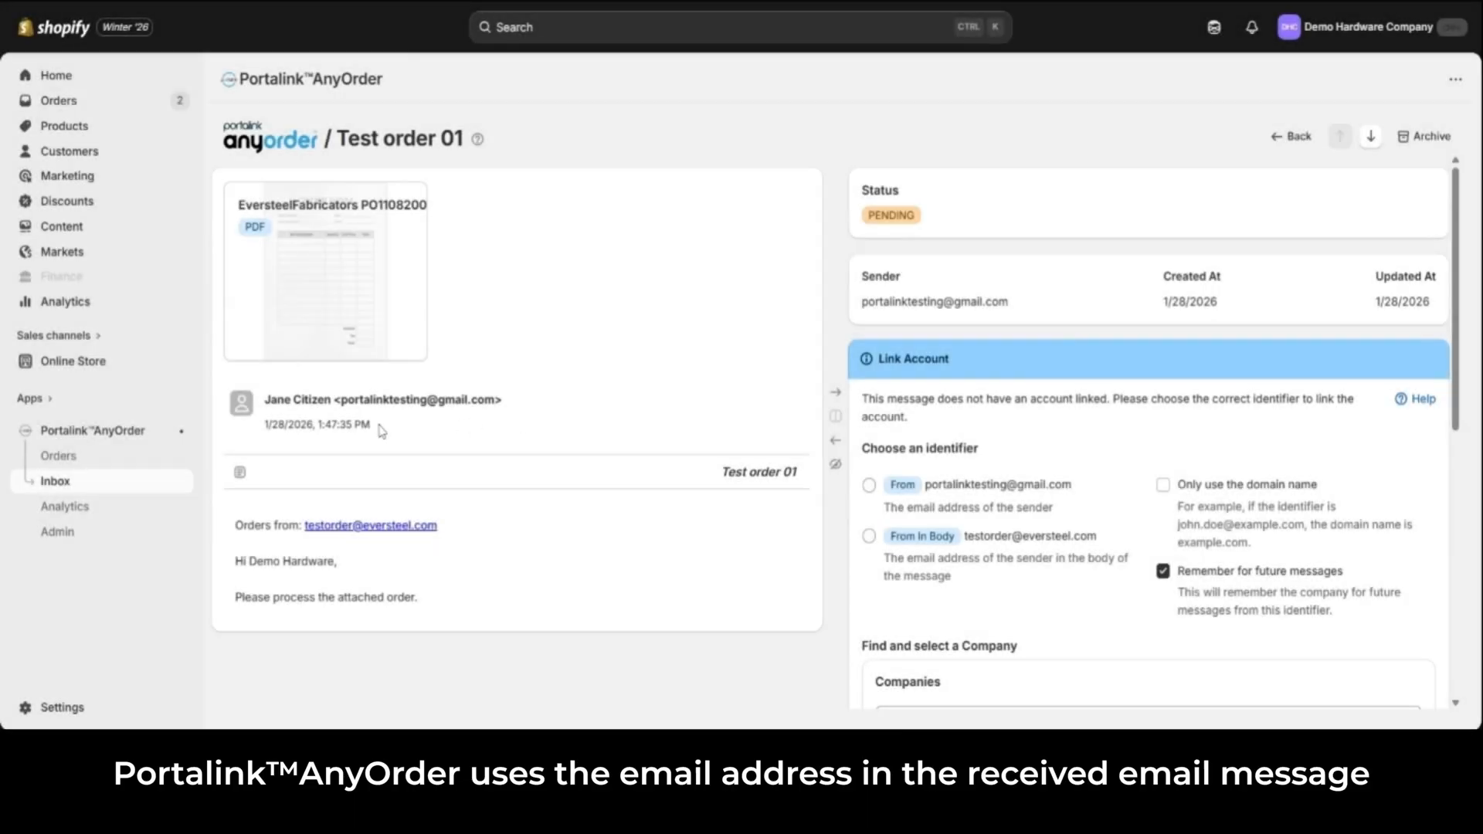
# Step: Highlight the sender's email address and the email address in the message body of the inbox message "Test order 01"
pyautogui.moveTo(340, 400); pyautogui.dragTo(495, 399)
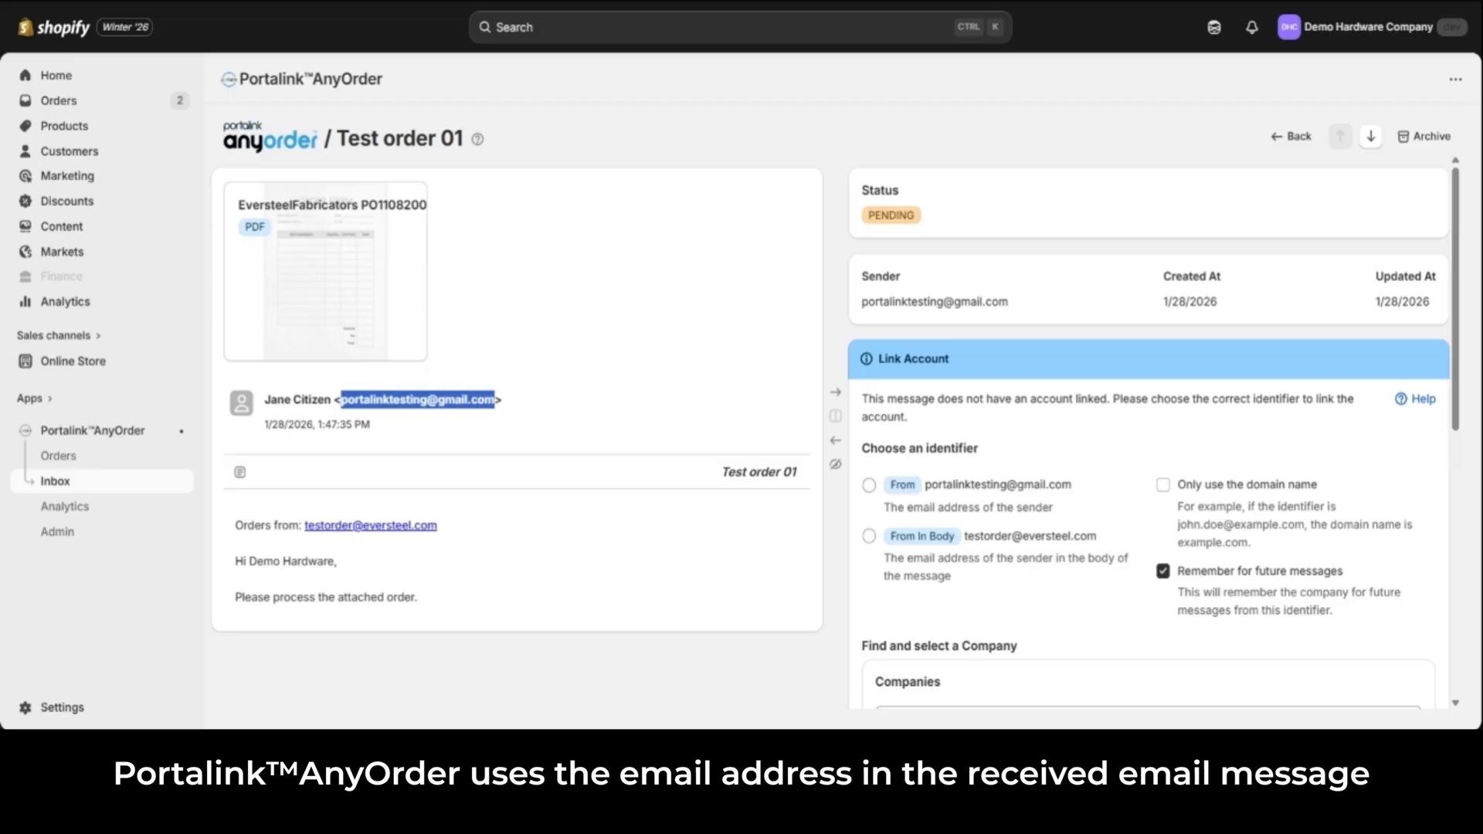
pyautogui.click(488, 538)
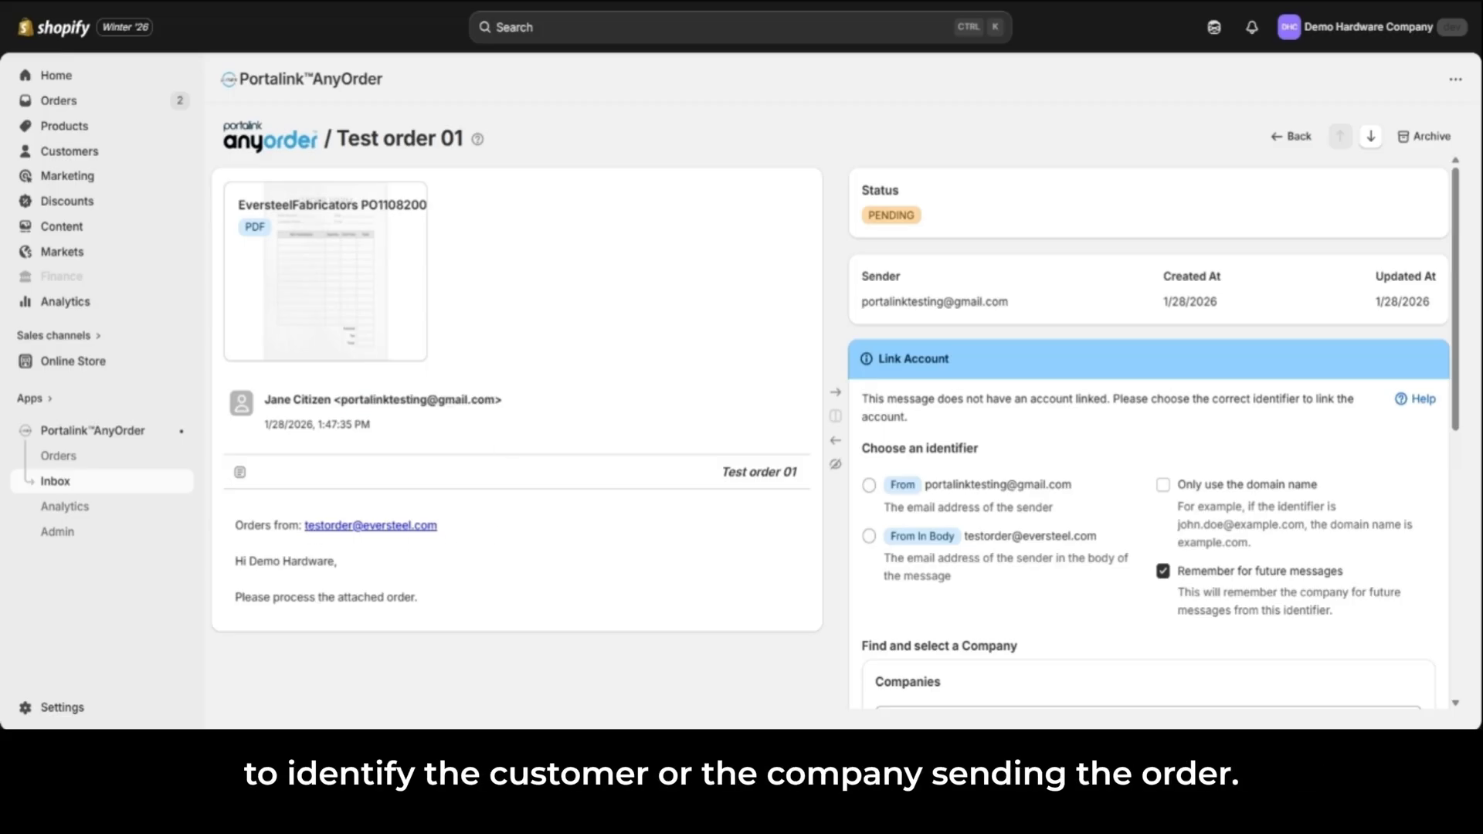
pyautogui.moveTo(303, 527); pyautogui.dragTo(437, 526)
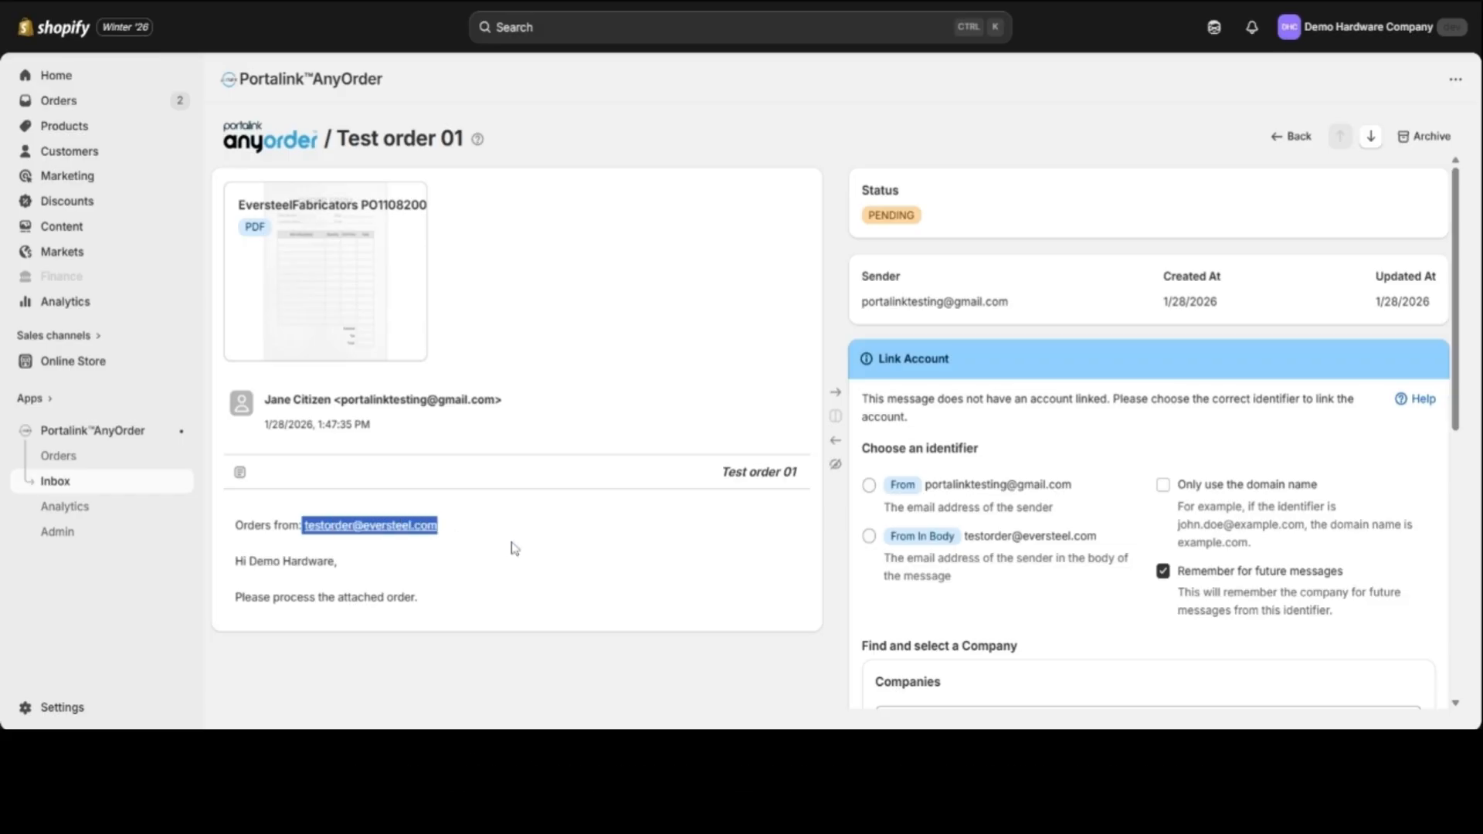
pyautogui.click(539, 552)
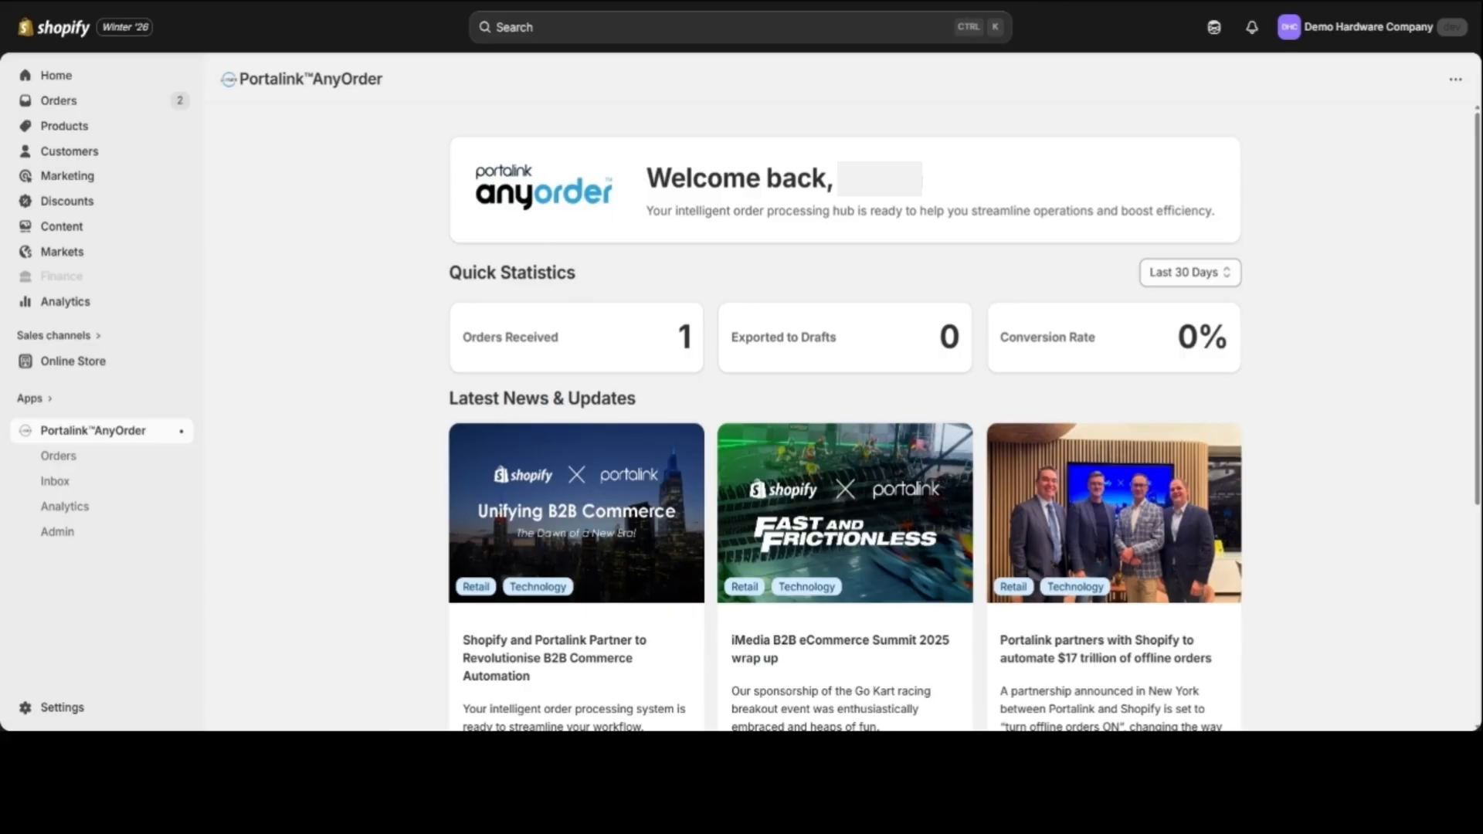
# Step: In AnyOrder's email configuration, add the domain outlook.com to the blacklist with the type Document Link
pyautogui.click(75, 544)
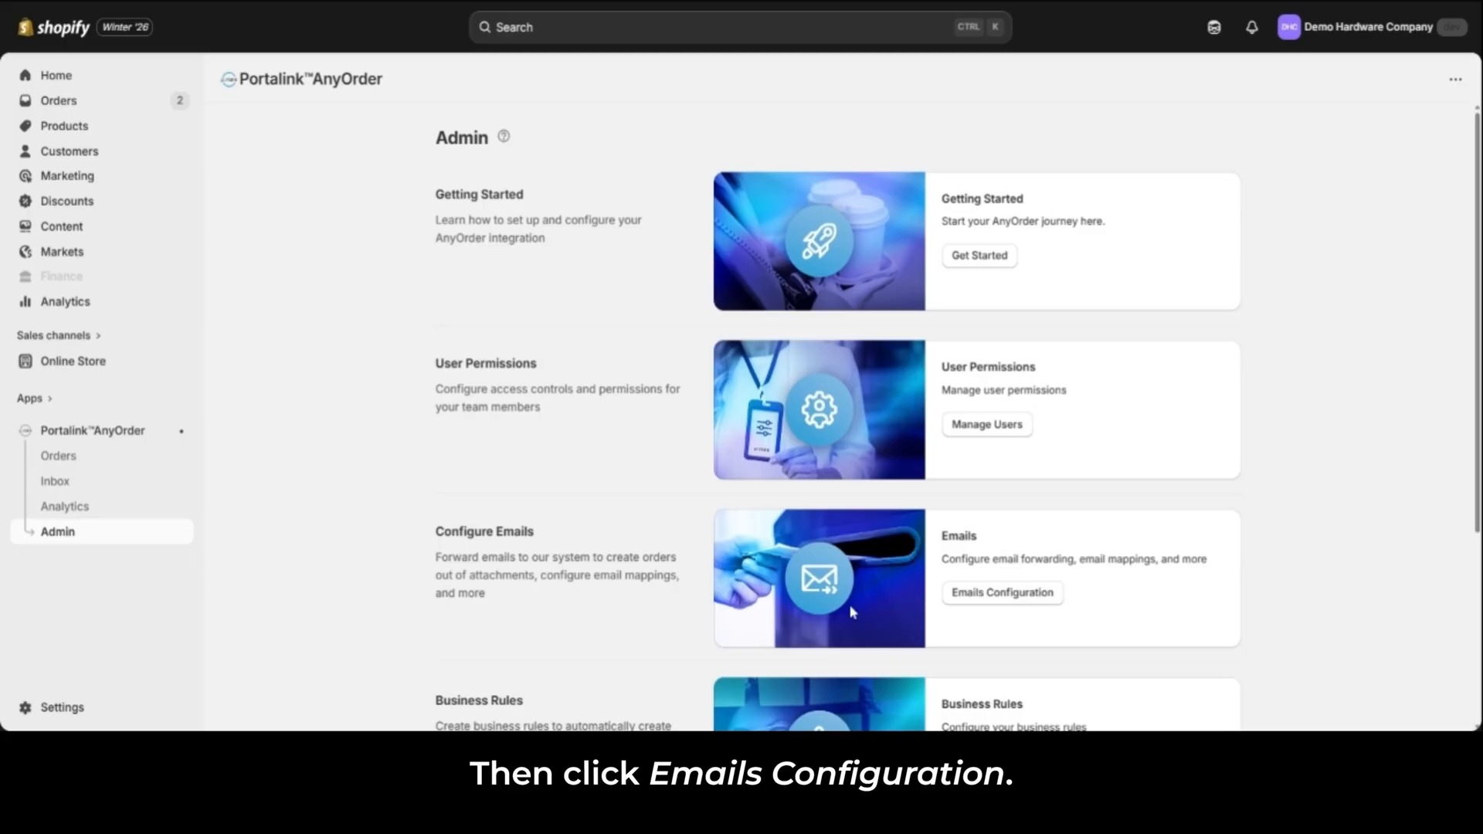
pyautogui.click(1046, 603)
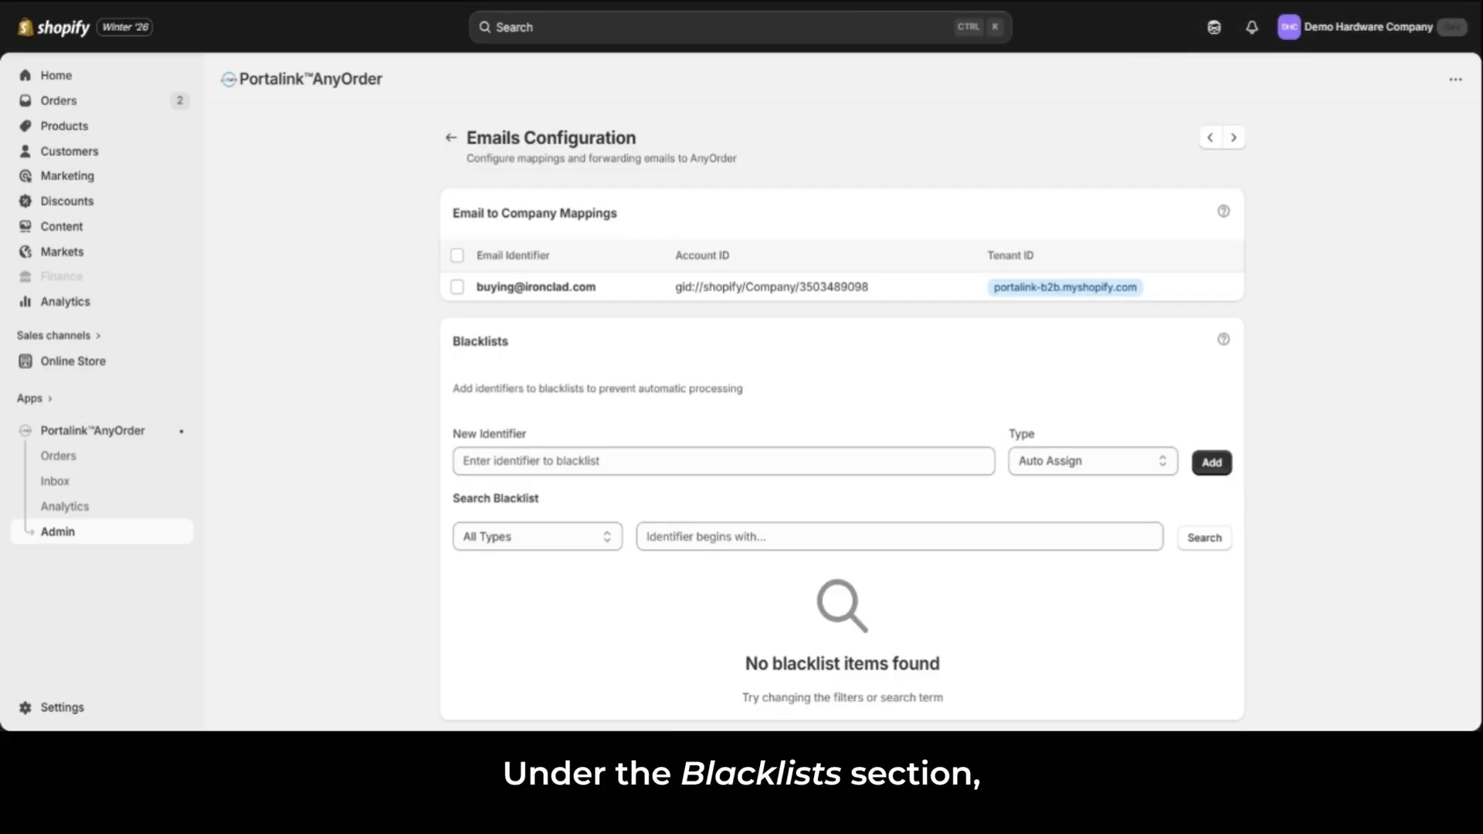
pyautogui.click(641, 462)
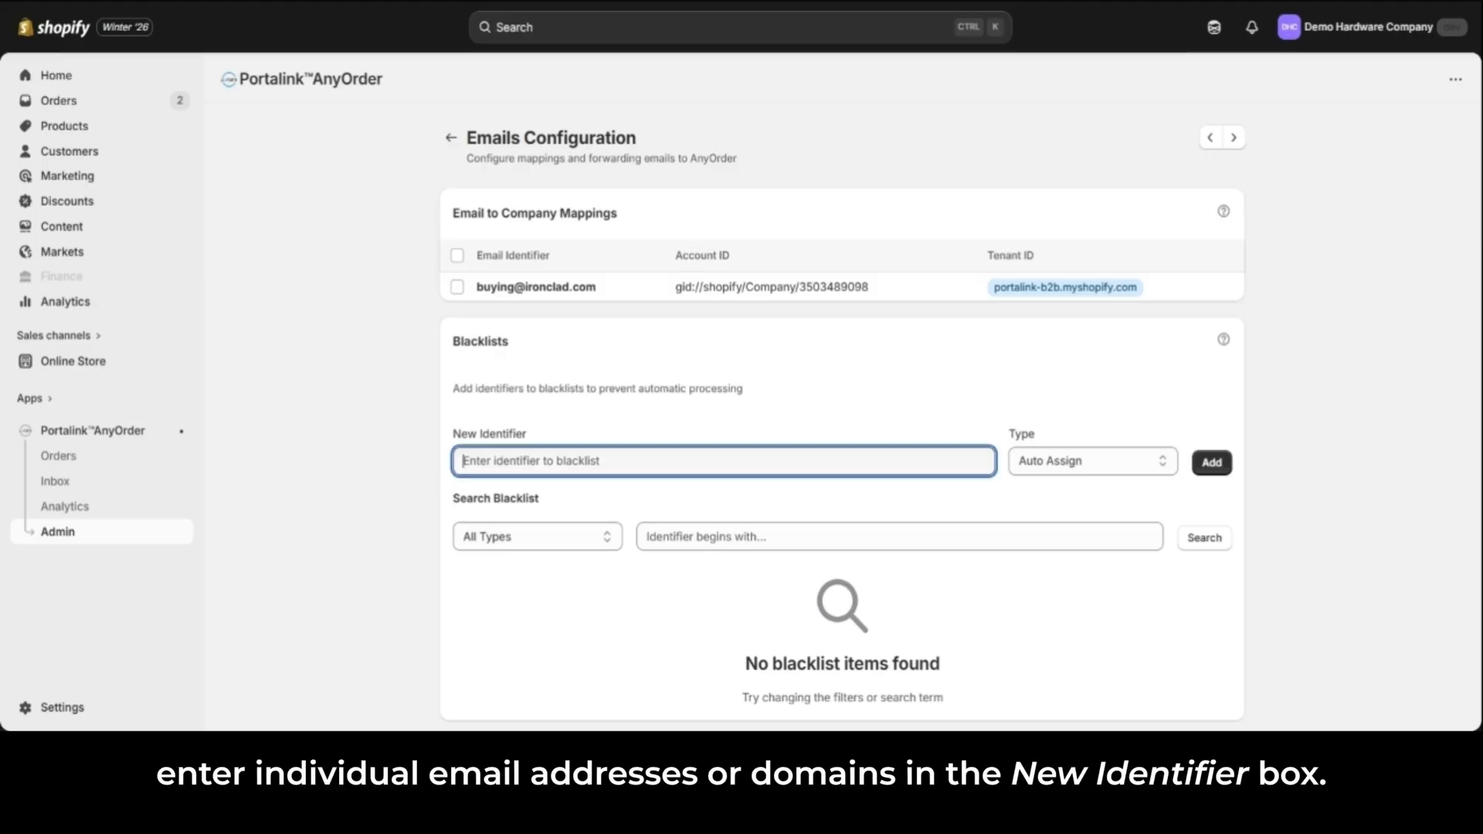
pyautogui.write('outlook.com')
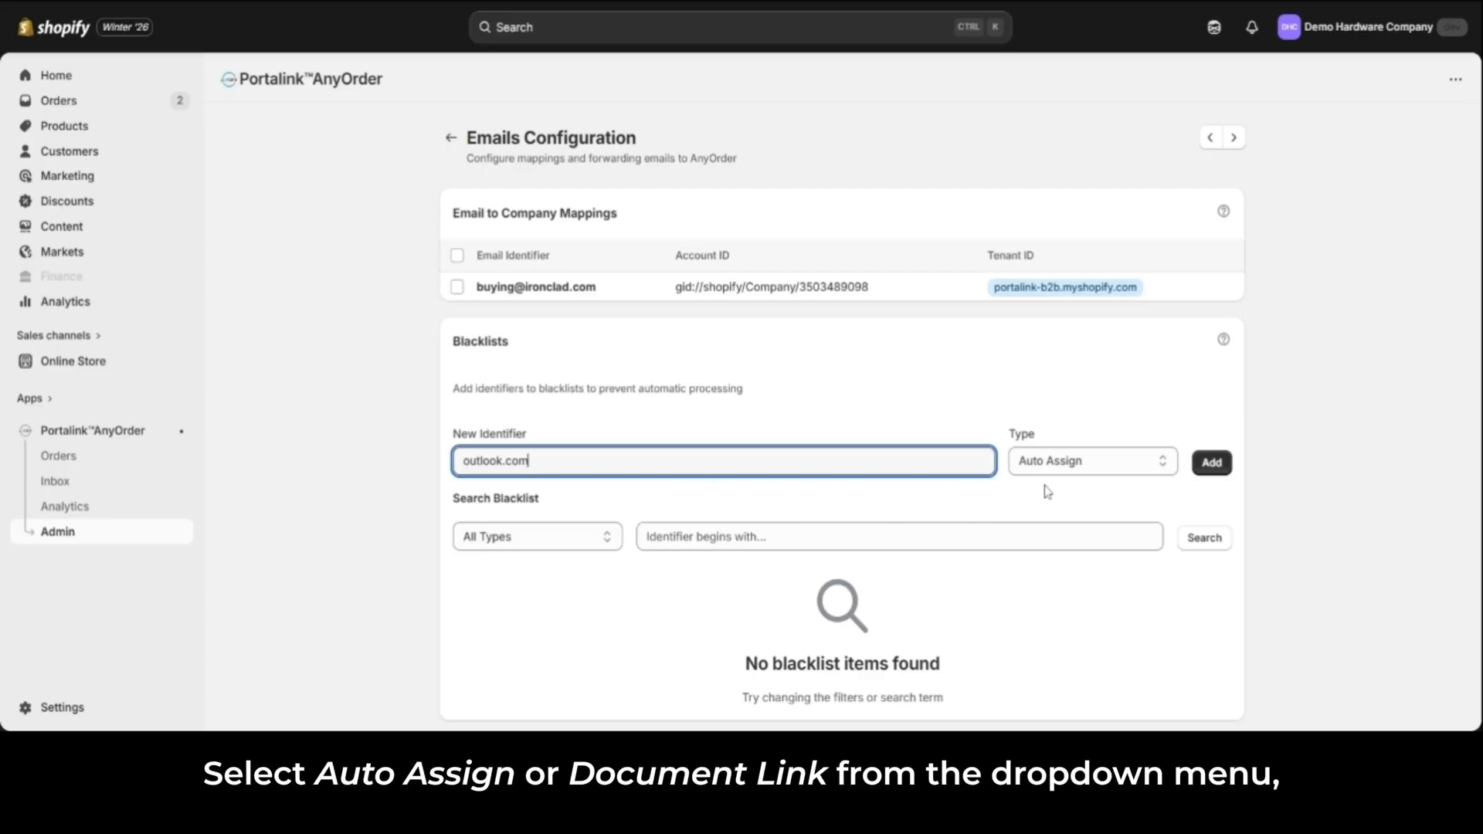
pyautogui.click(1117, 471)
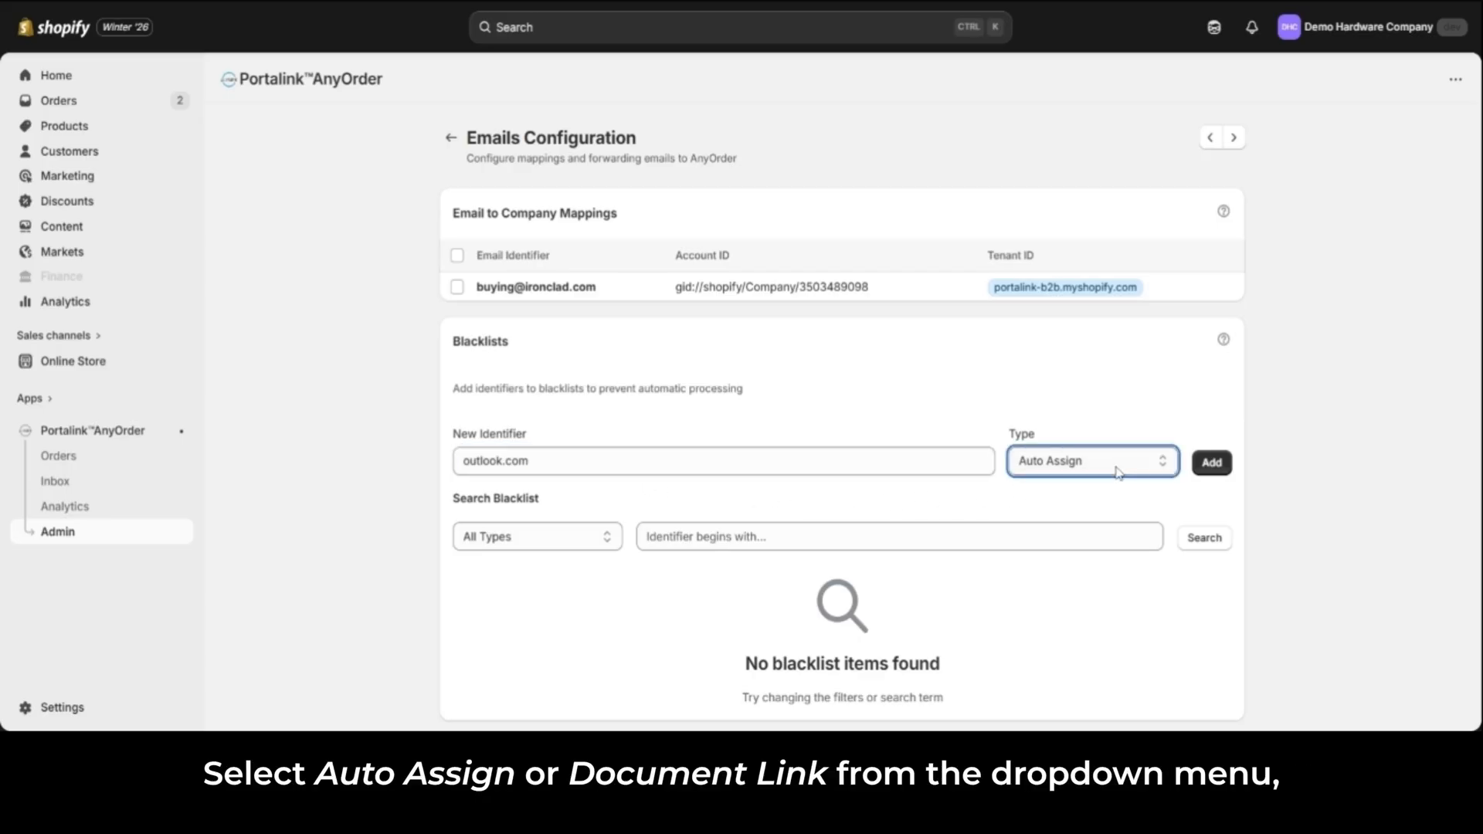
pyautogui.click(1116, 510)
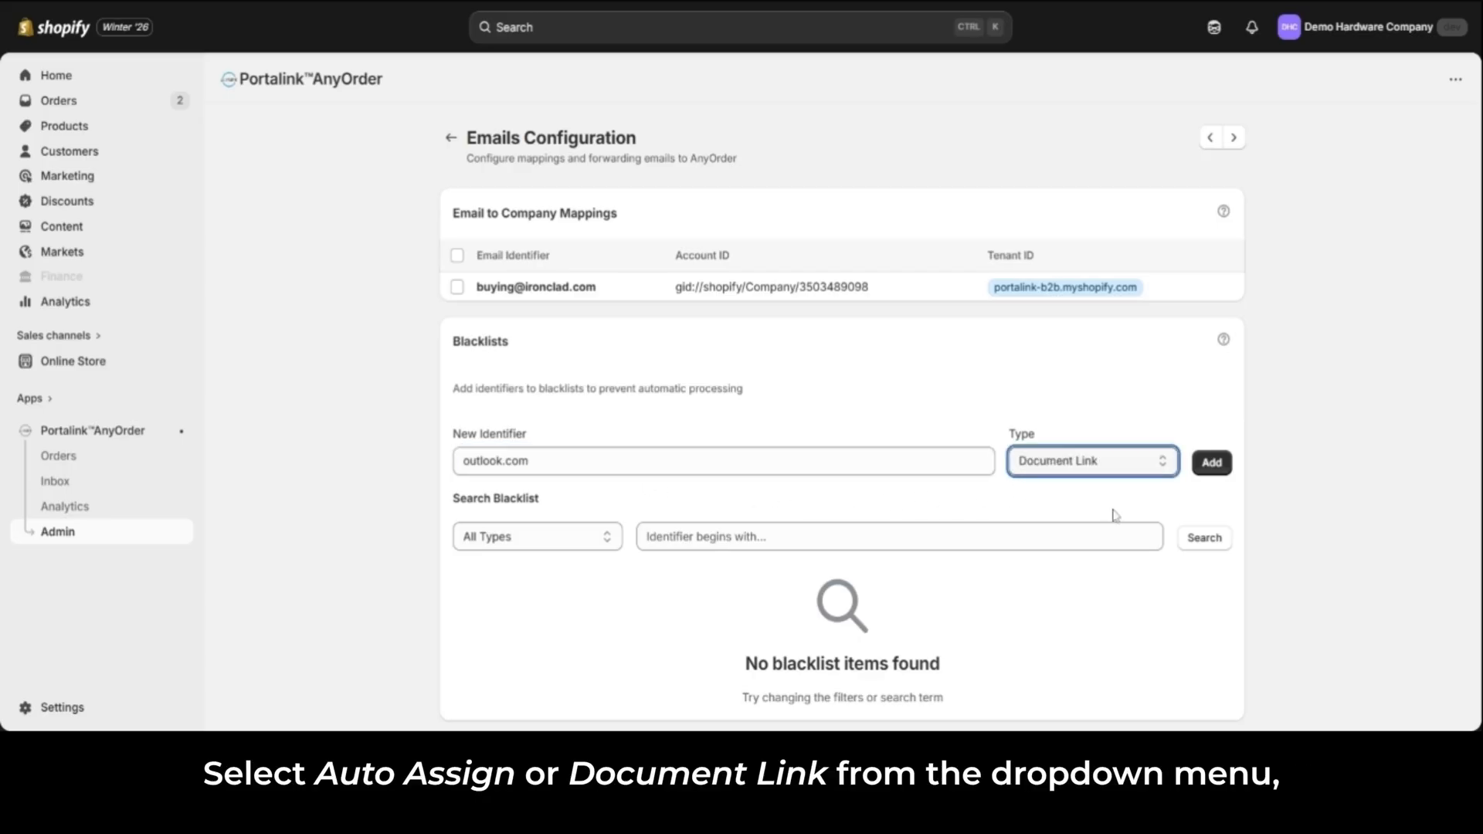
pyautogui.click(1214, 465)
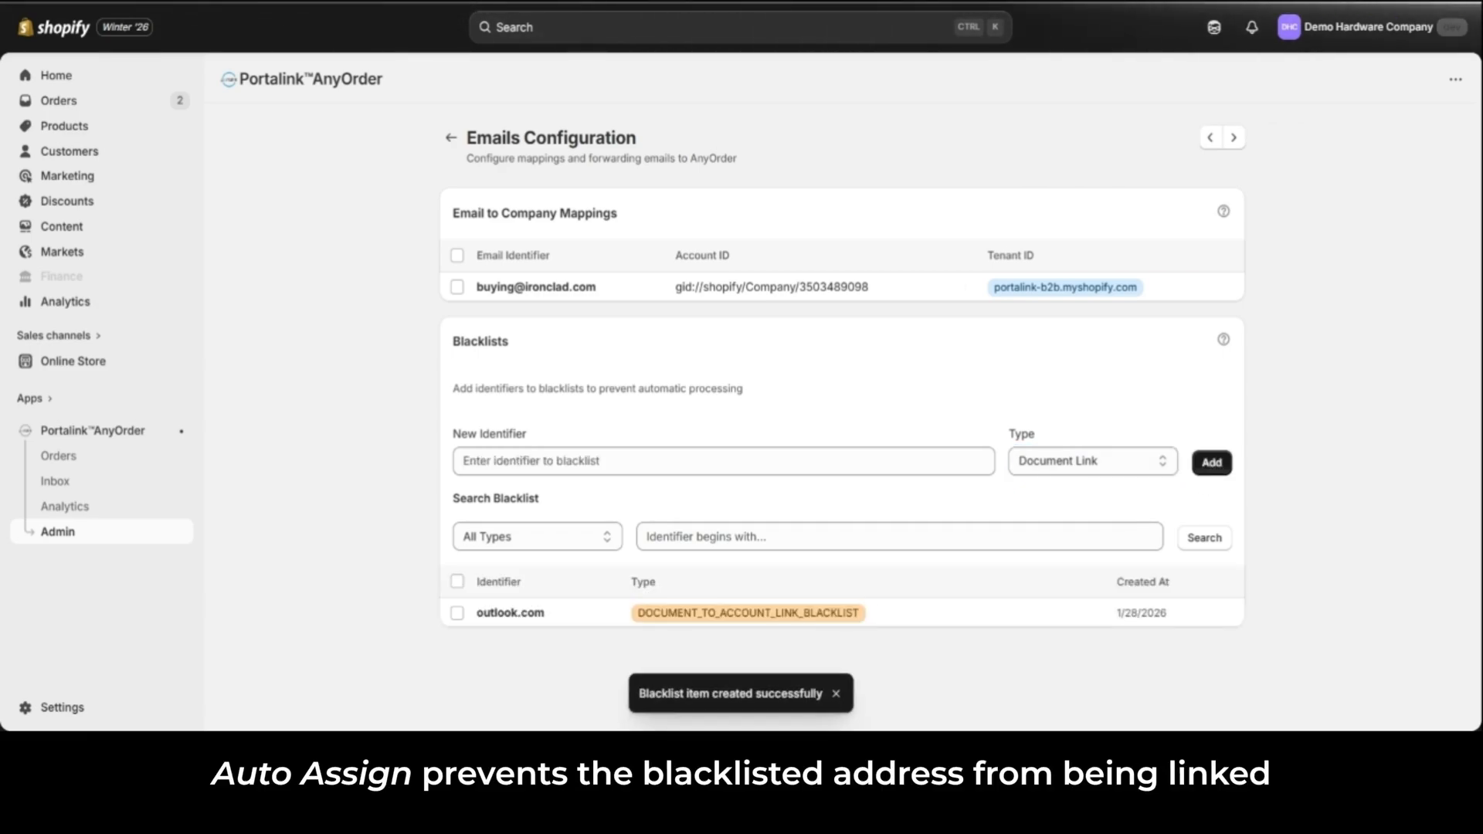
# Step: Add a second blacklist entry for outlook.com with the type Auto Assign
pyautogui.click(724, 462)
pyautogui.write('o')
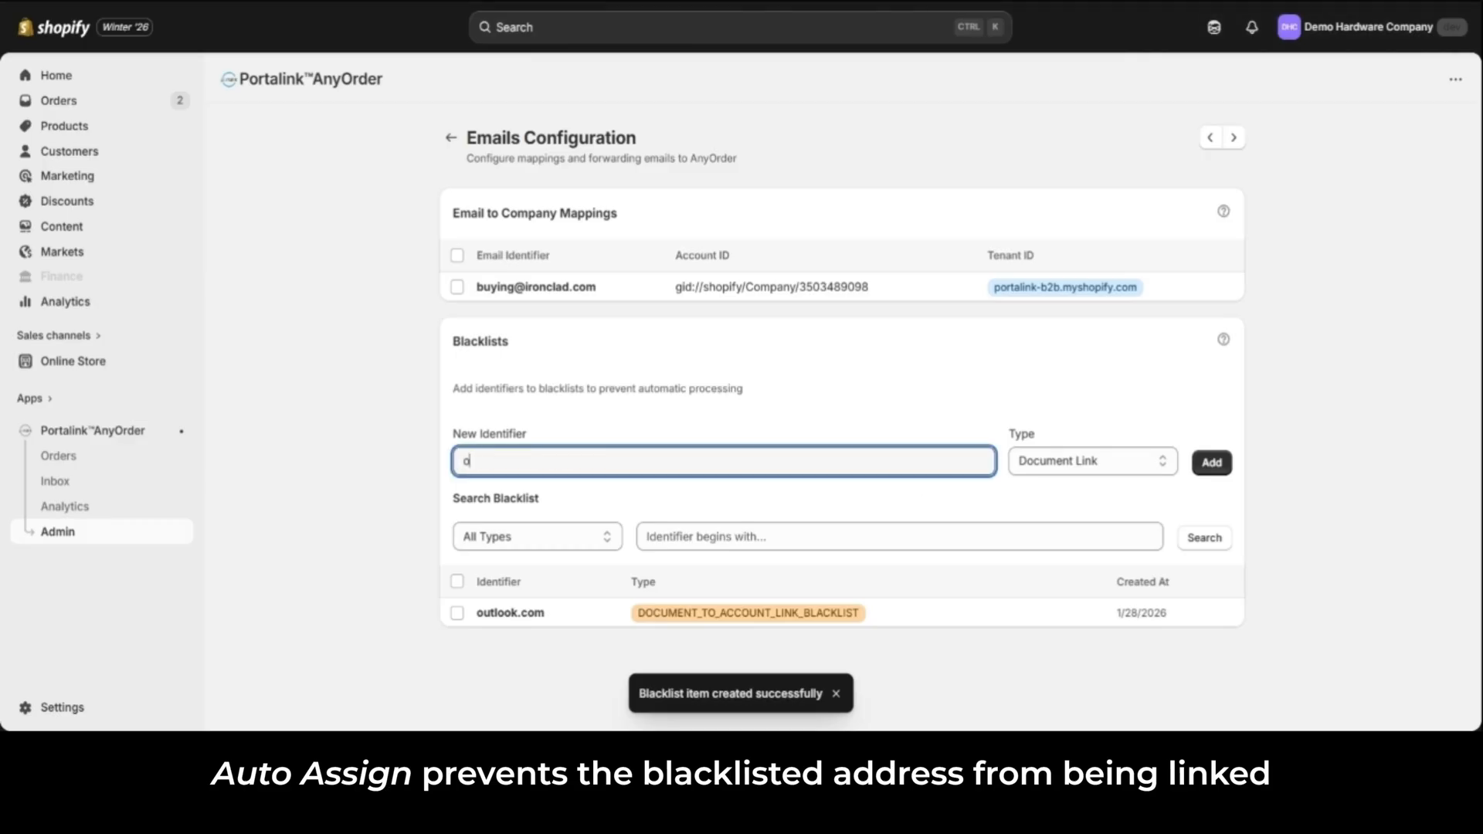
pyautogui.write('utlook.com')
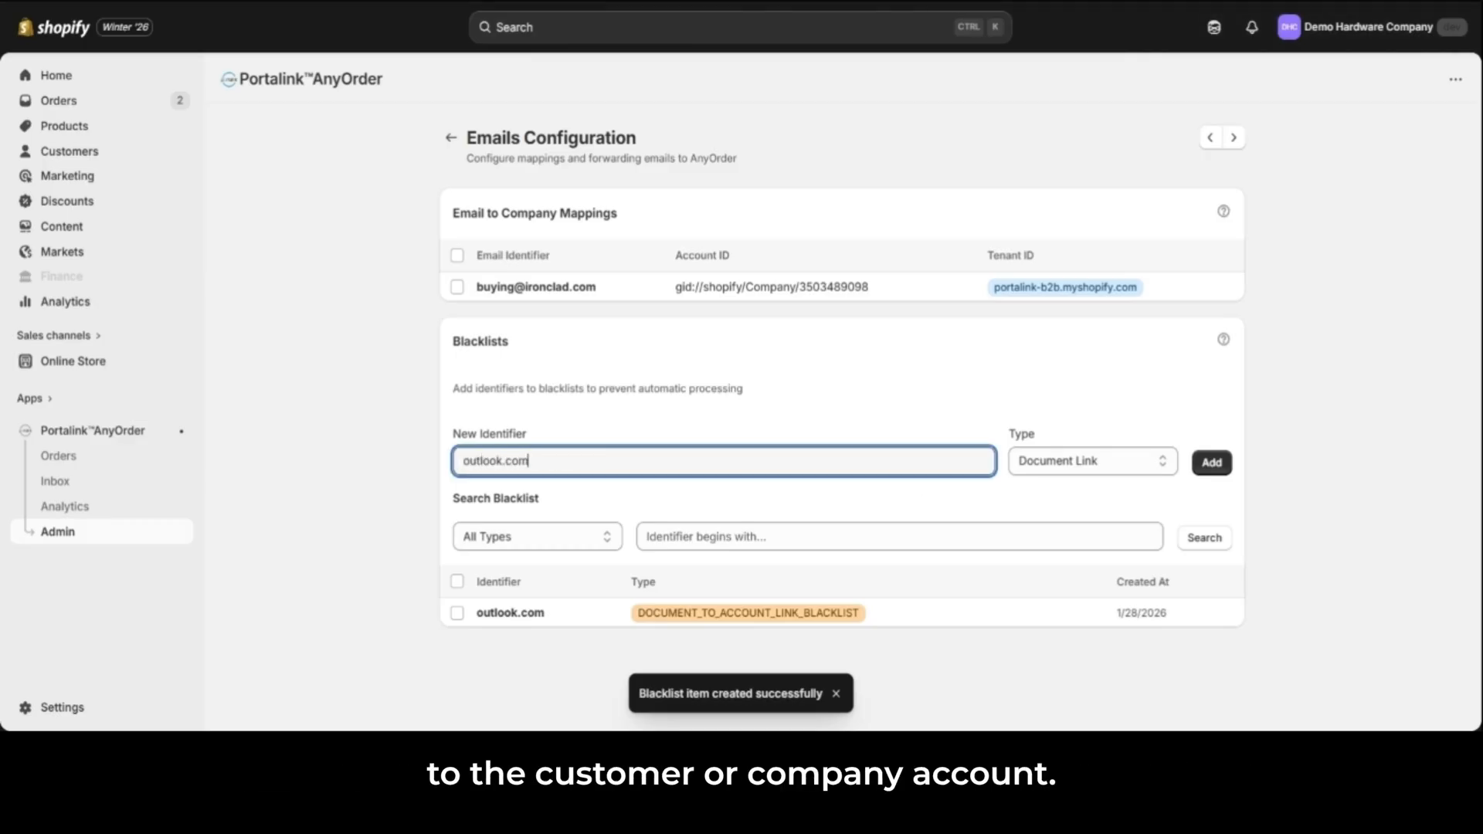
pyautogui.click(1092, 462)
pyautogui.click(1100, 496)
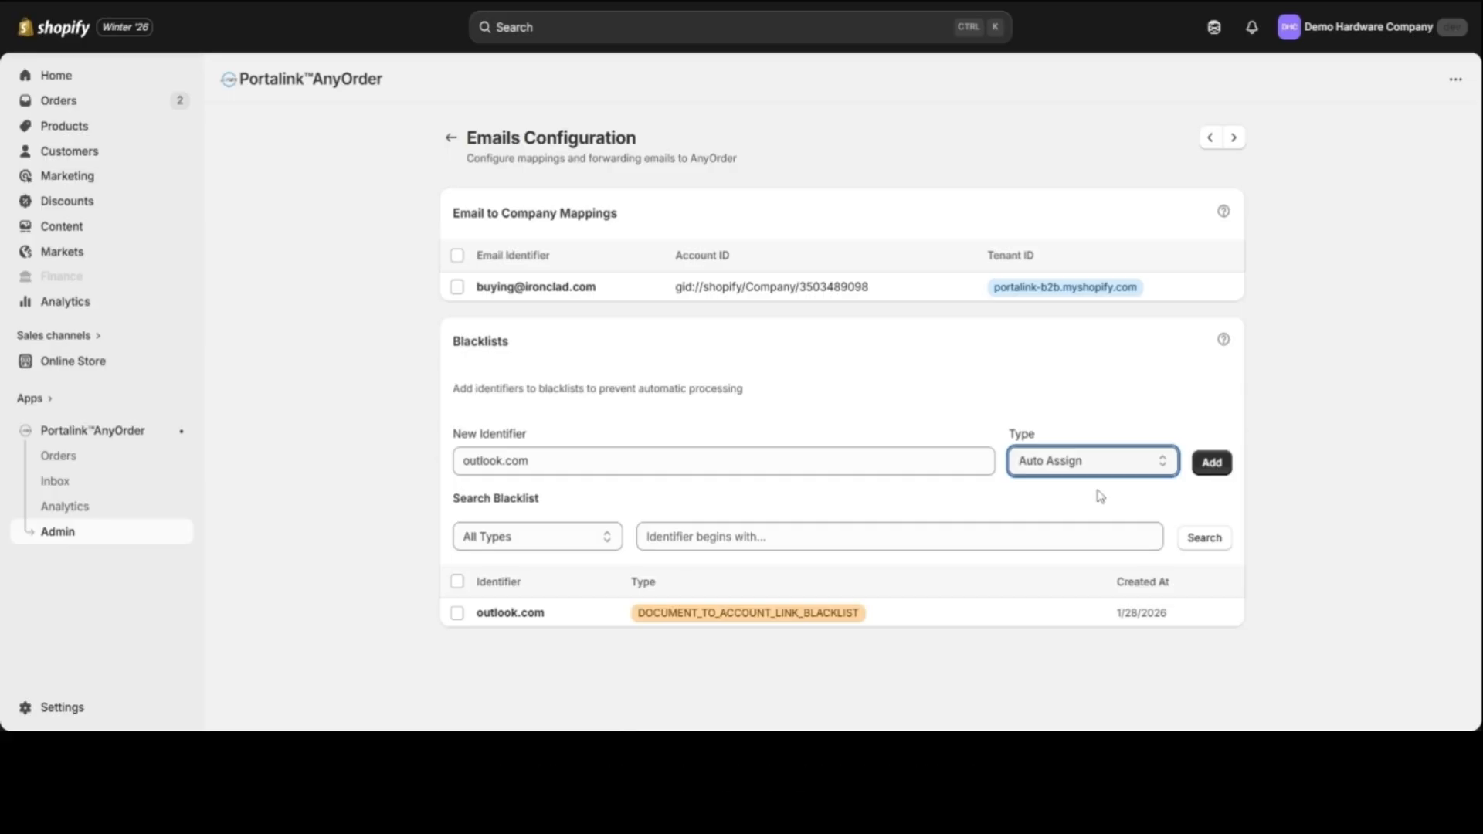
pyautogui.click(1218, 473)
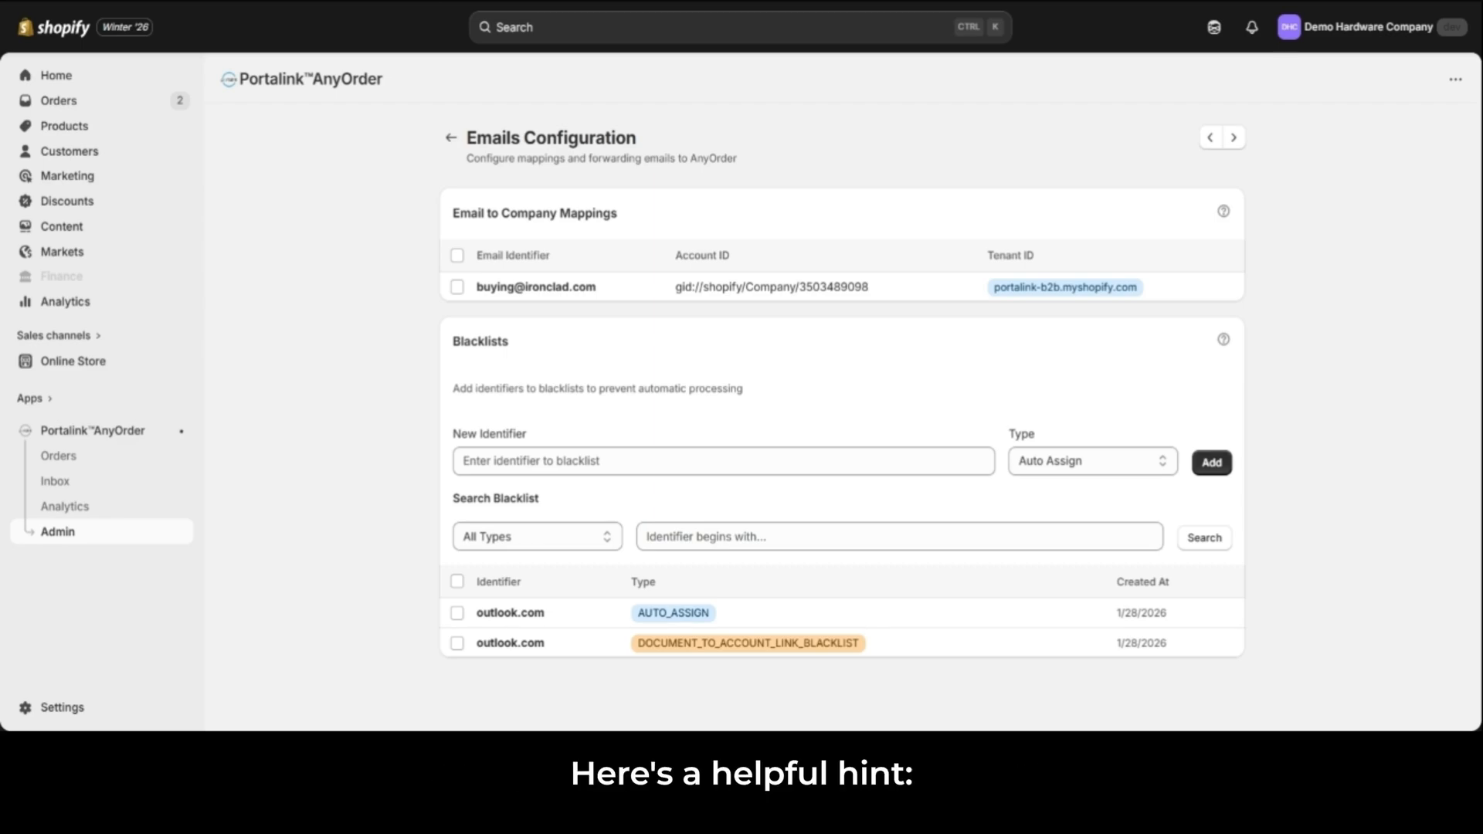
# Step: Blacklist the test sender's email address from "Test order 01" with the type Auto Assign
pyautogui.click(469, 463)
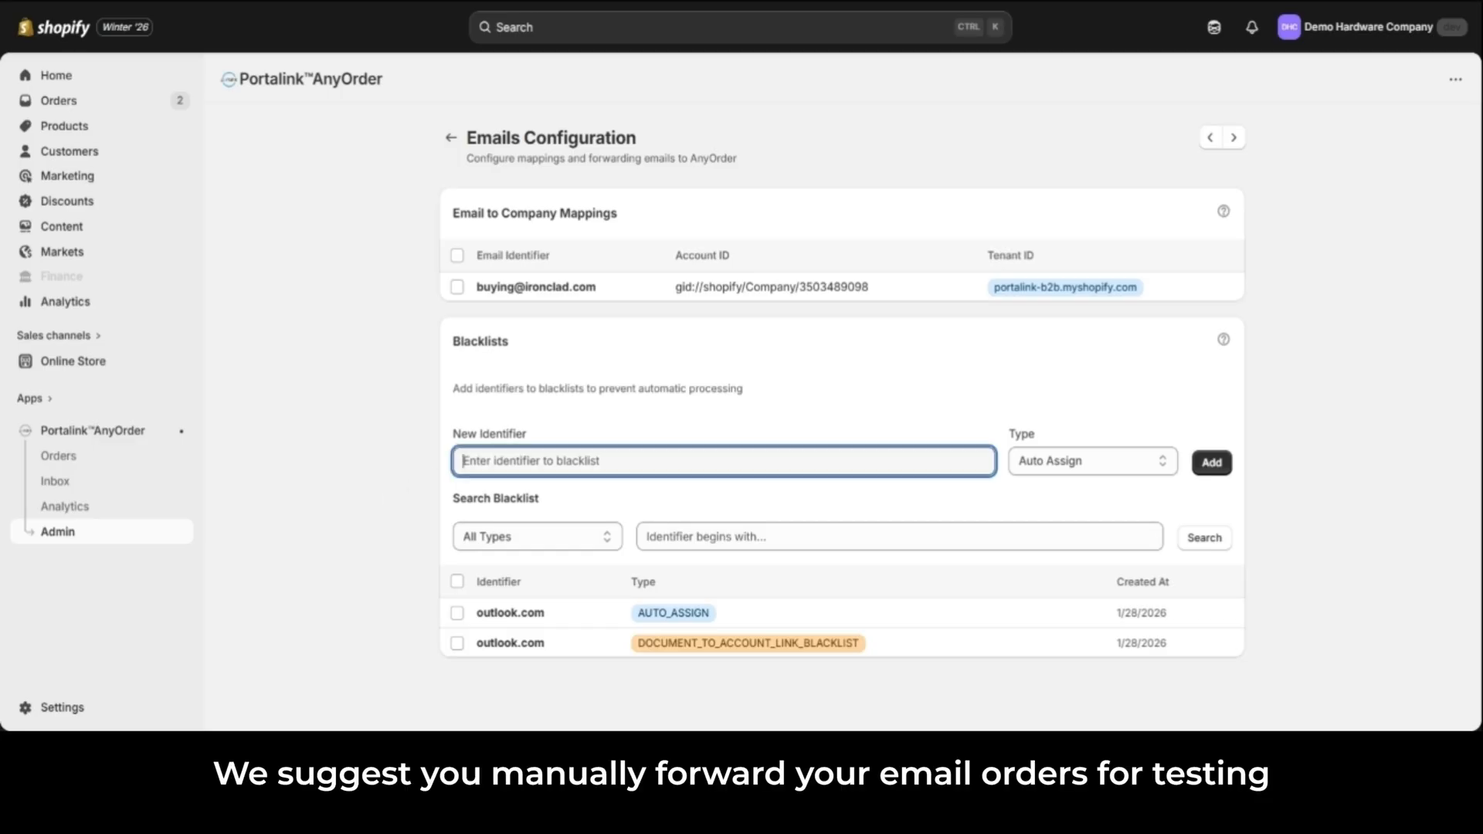
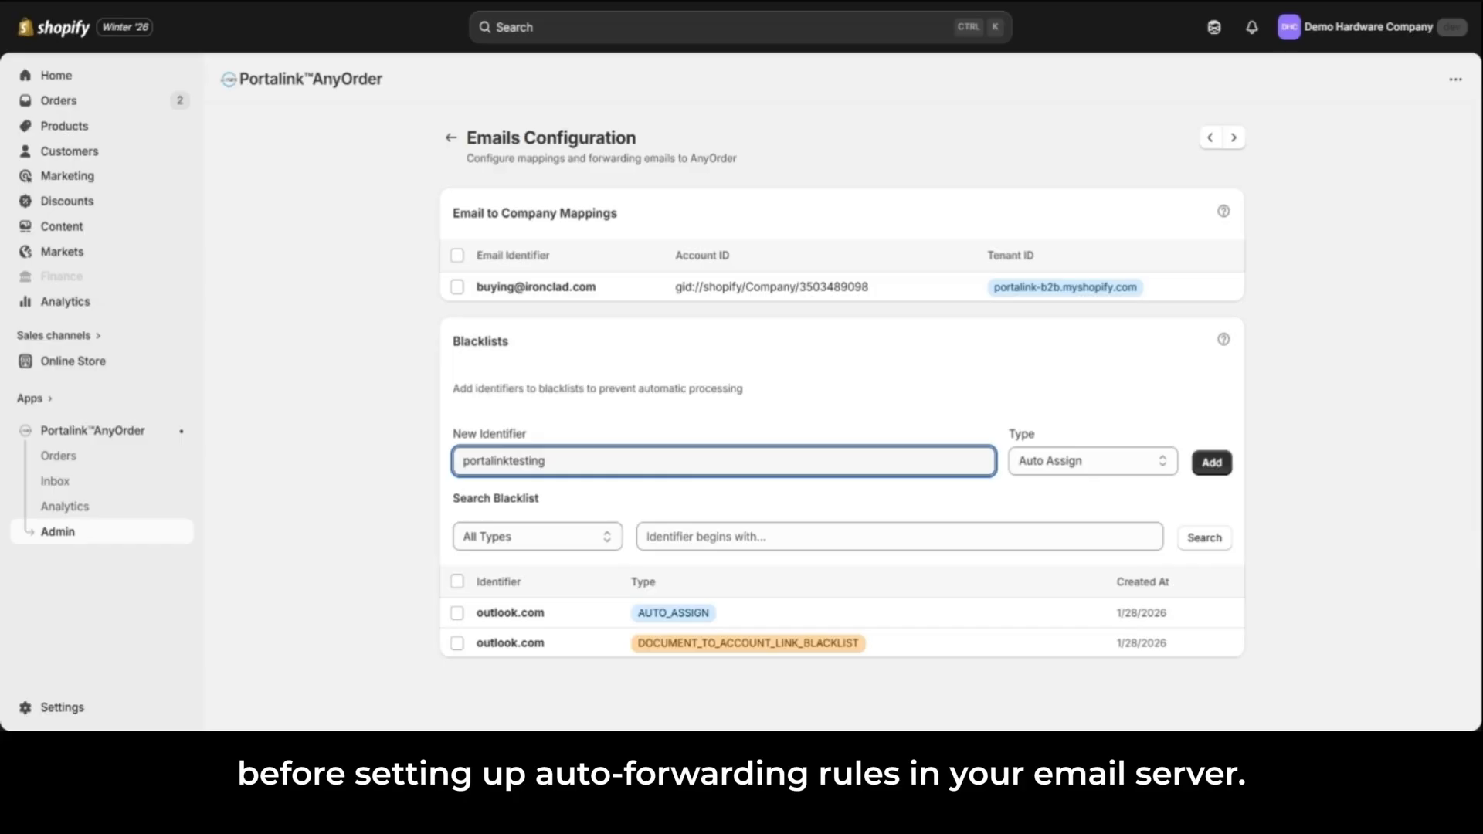
pyautogui.click(1213, 469)
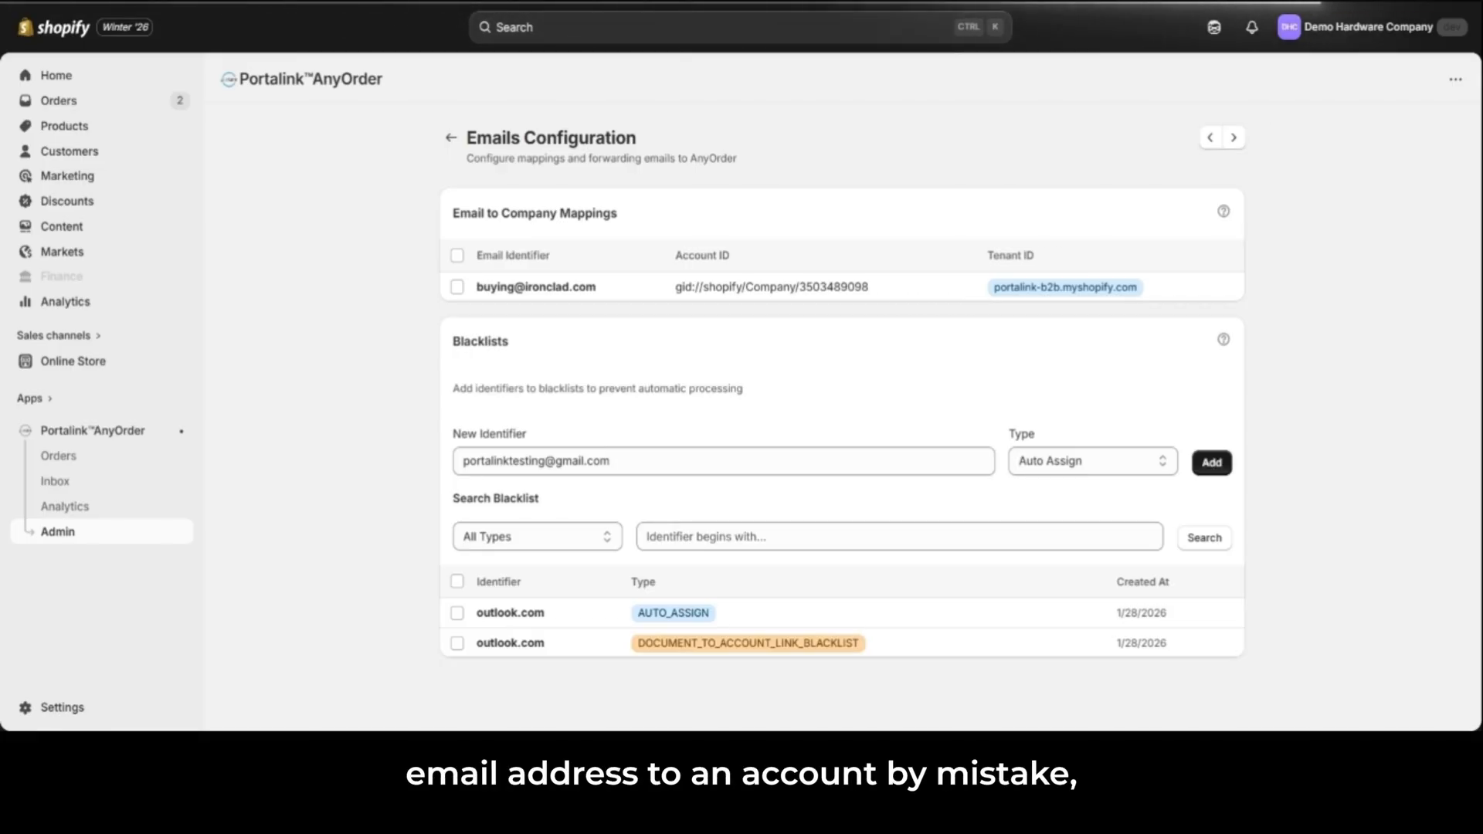
# Step: Add another blacklist entry for the same test sender's email address with the type Document Link
pyautogui.click(965, 462)
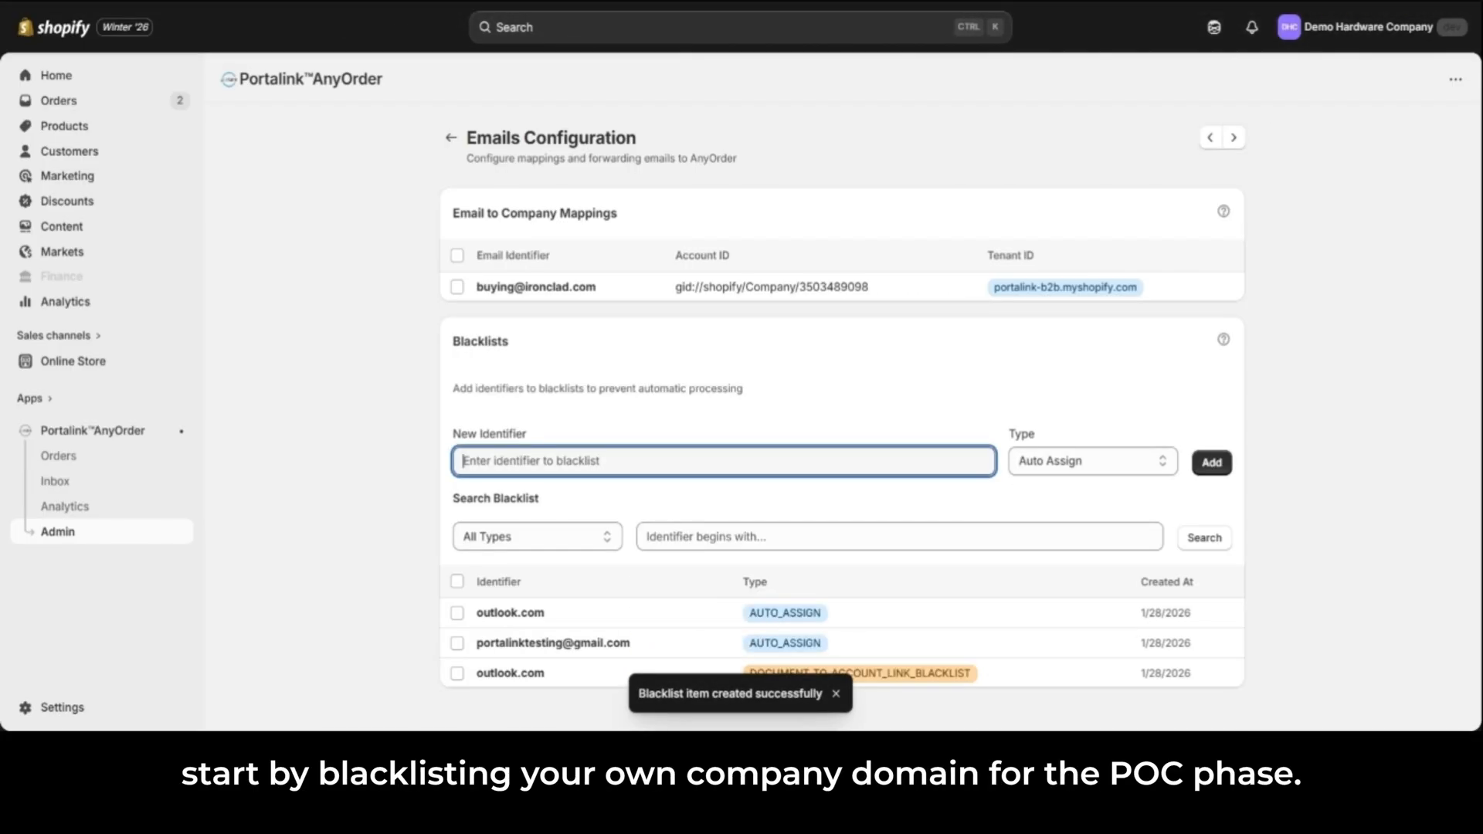
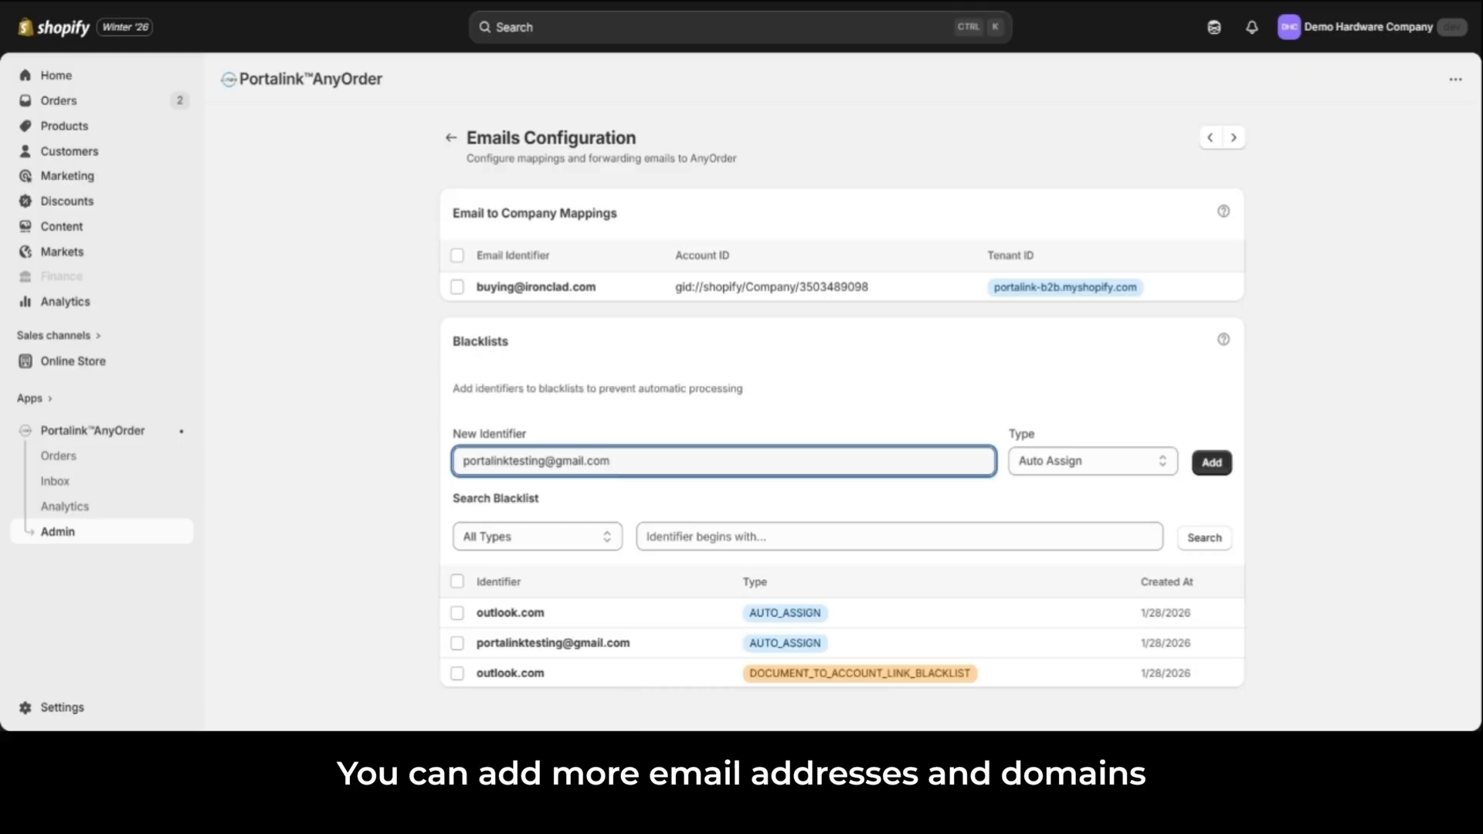
pyautogui.click(1074, 473)
pyautogui.click(1075, 510)
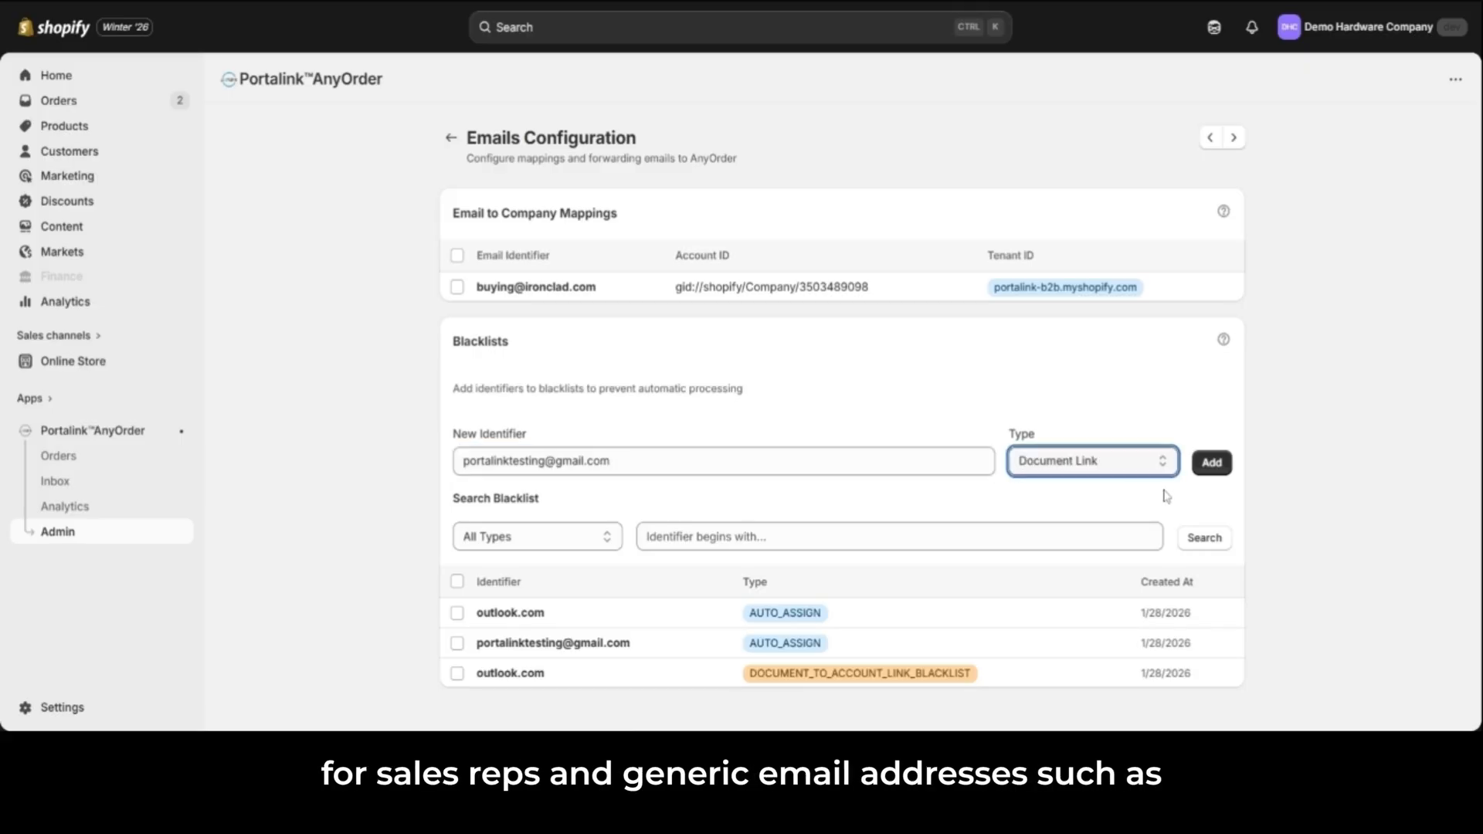
pyautogui.click(1217, 468)
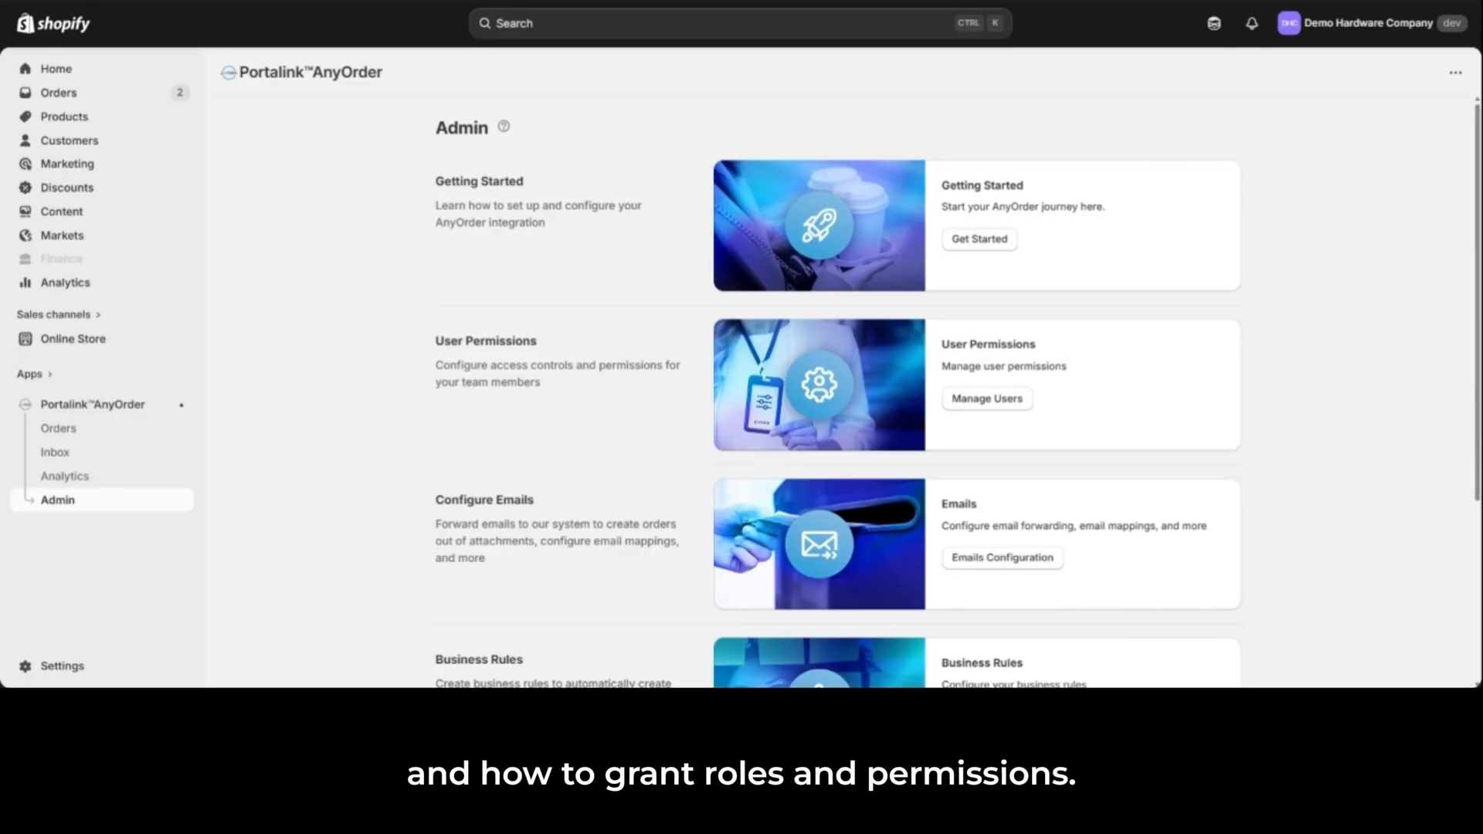
# Step: Add a staff member in the store's Users and permissions settings, grant access to the Portalink AnyOrder app and send the invite
pyautogui.click(83, 667)
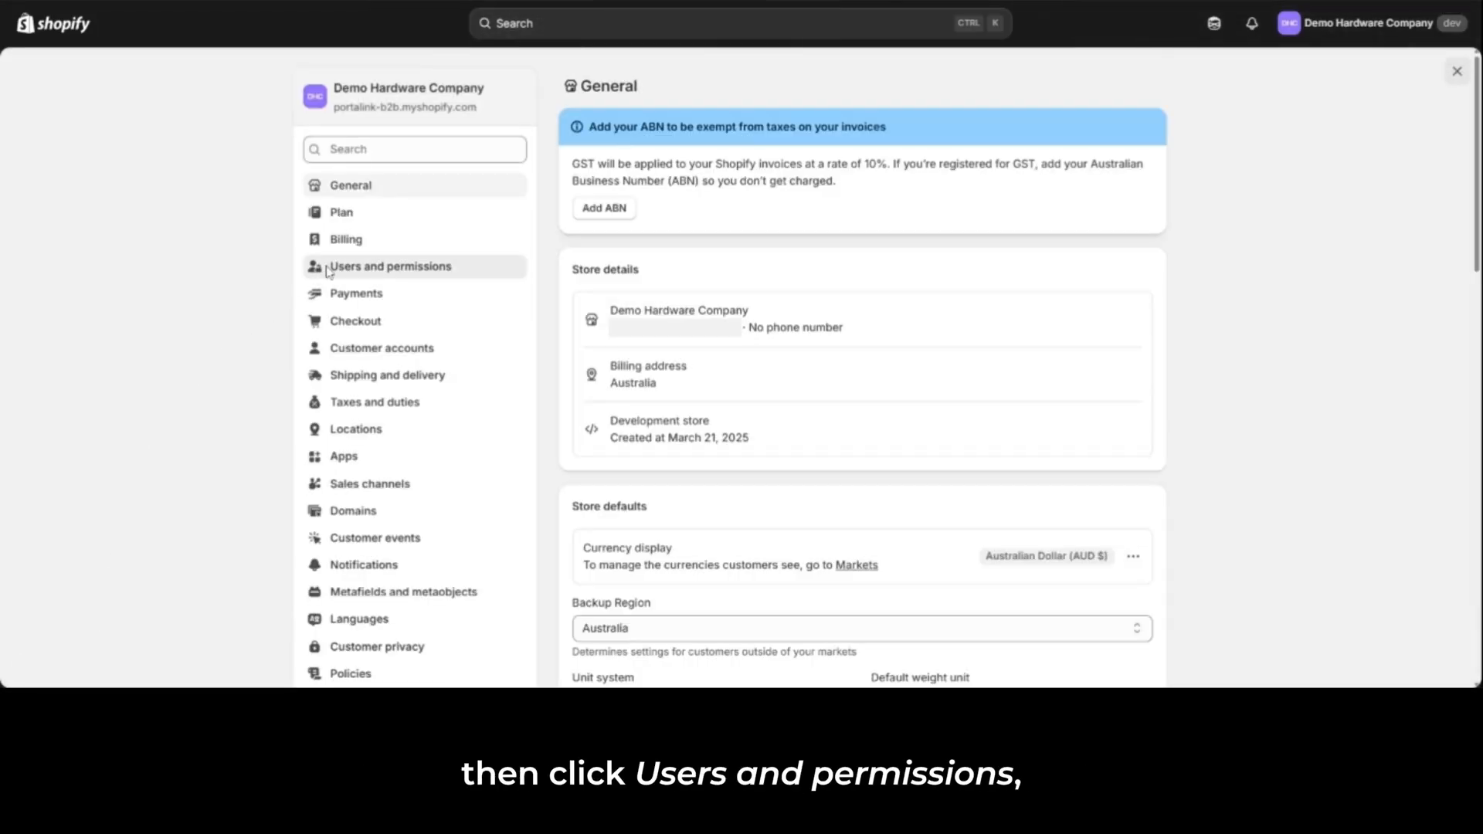
pyautogui.click(327, 270)
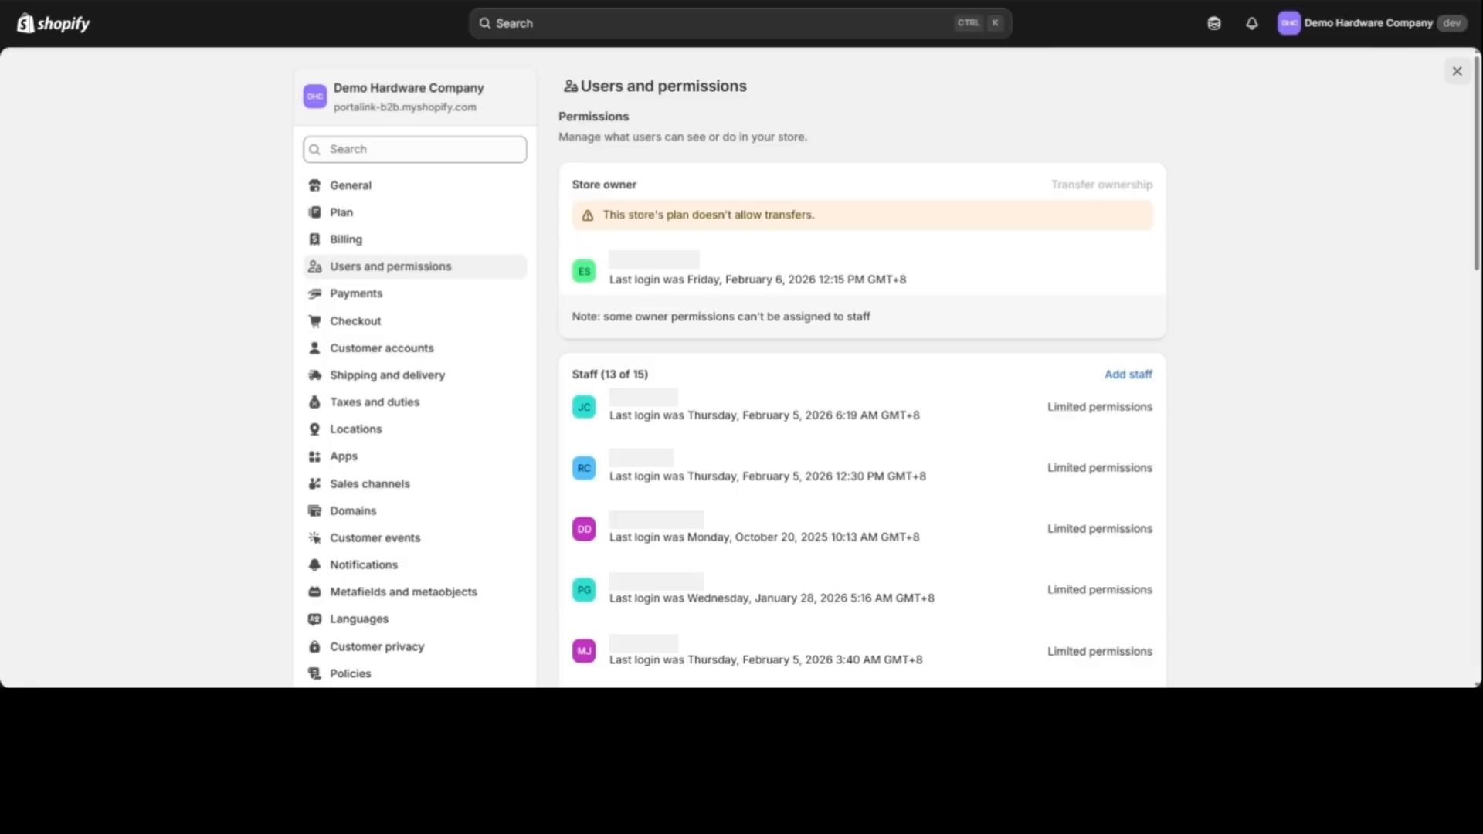
pyautogui.click(1115, 382)
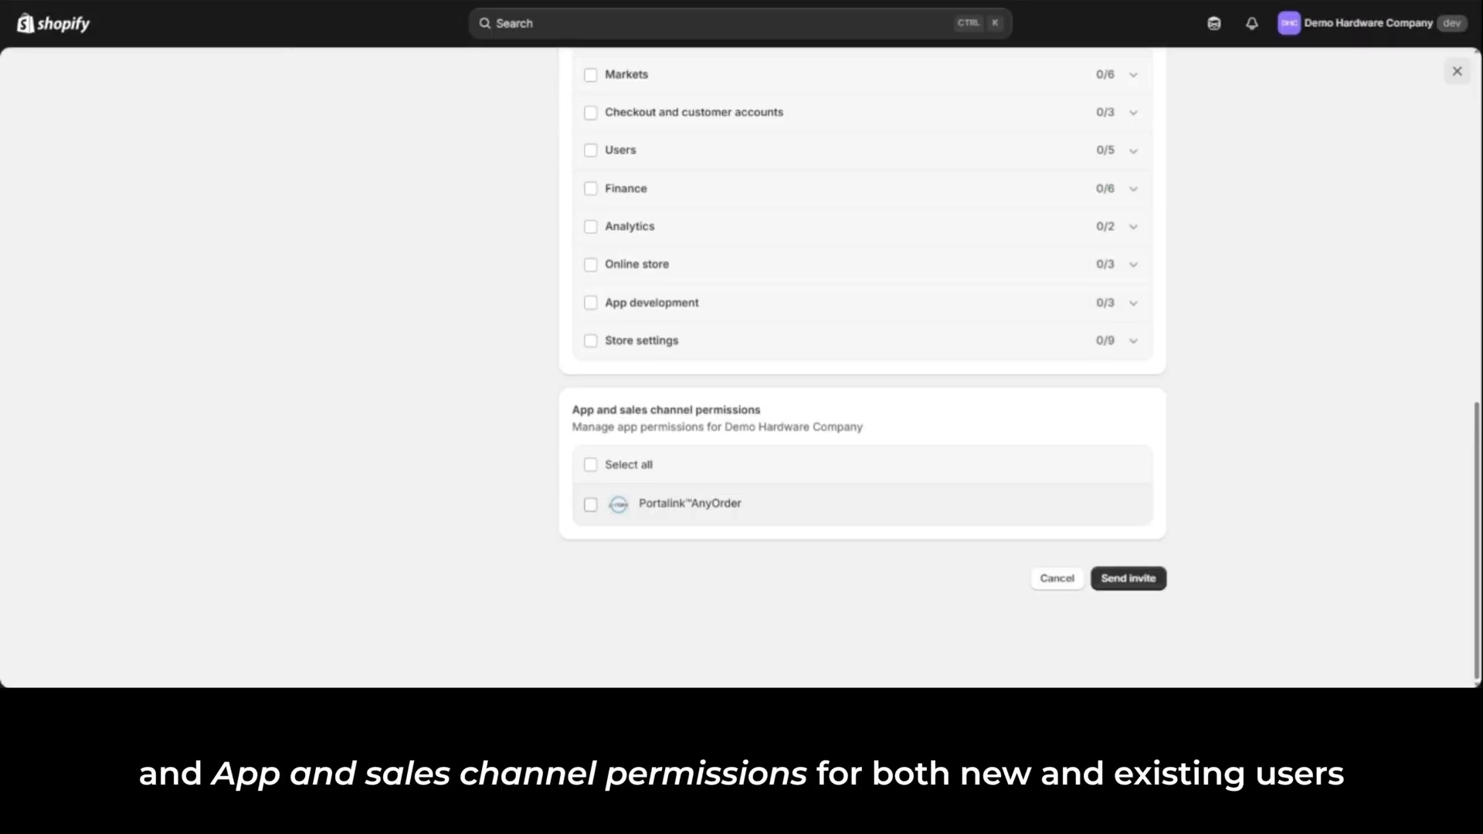
pyautogui.click(591, 504)
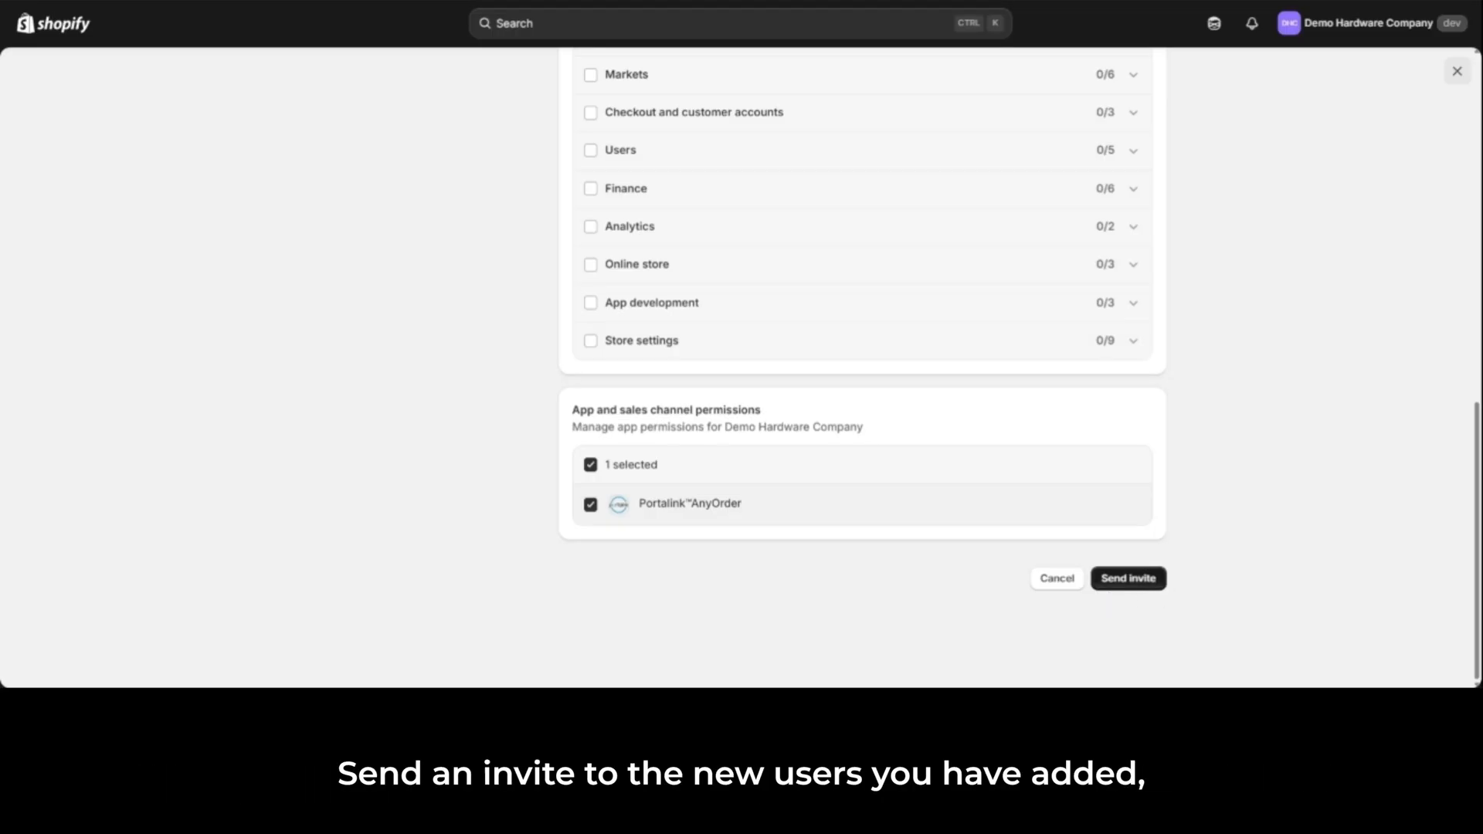
pyautogui.click(1163, 588)
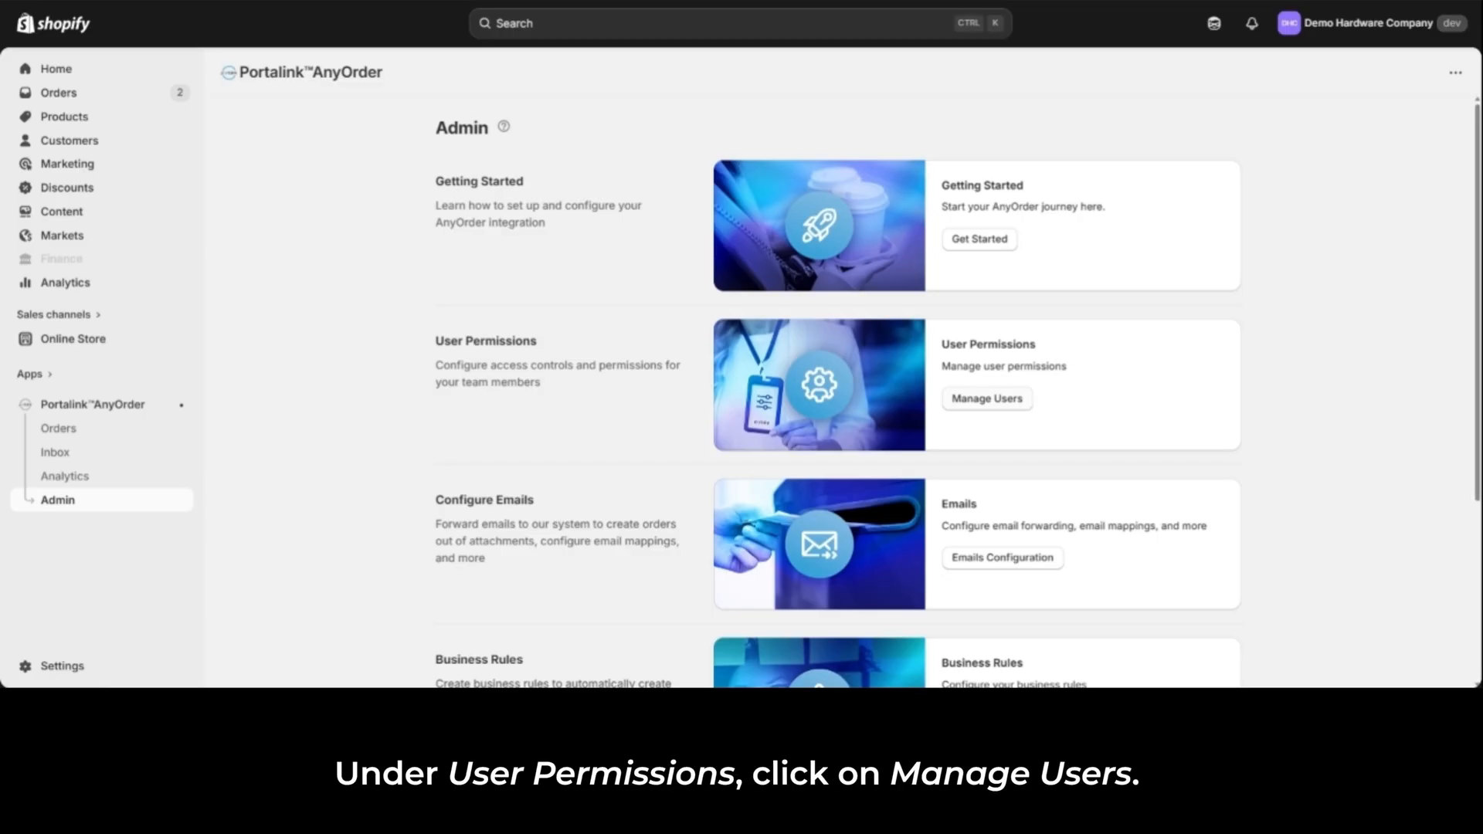
# Step: In AnyOrder's user permissions, give the new staff member a role granting Analytics and Settings access and remove their Staff Member role
pyautogui.click(1022, 409)
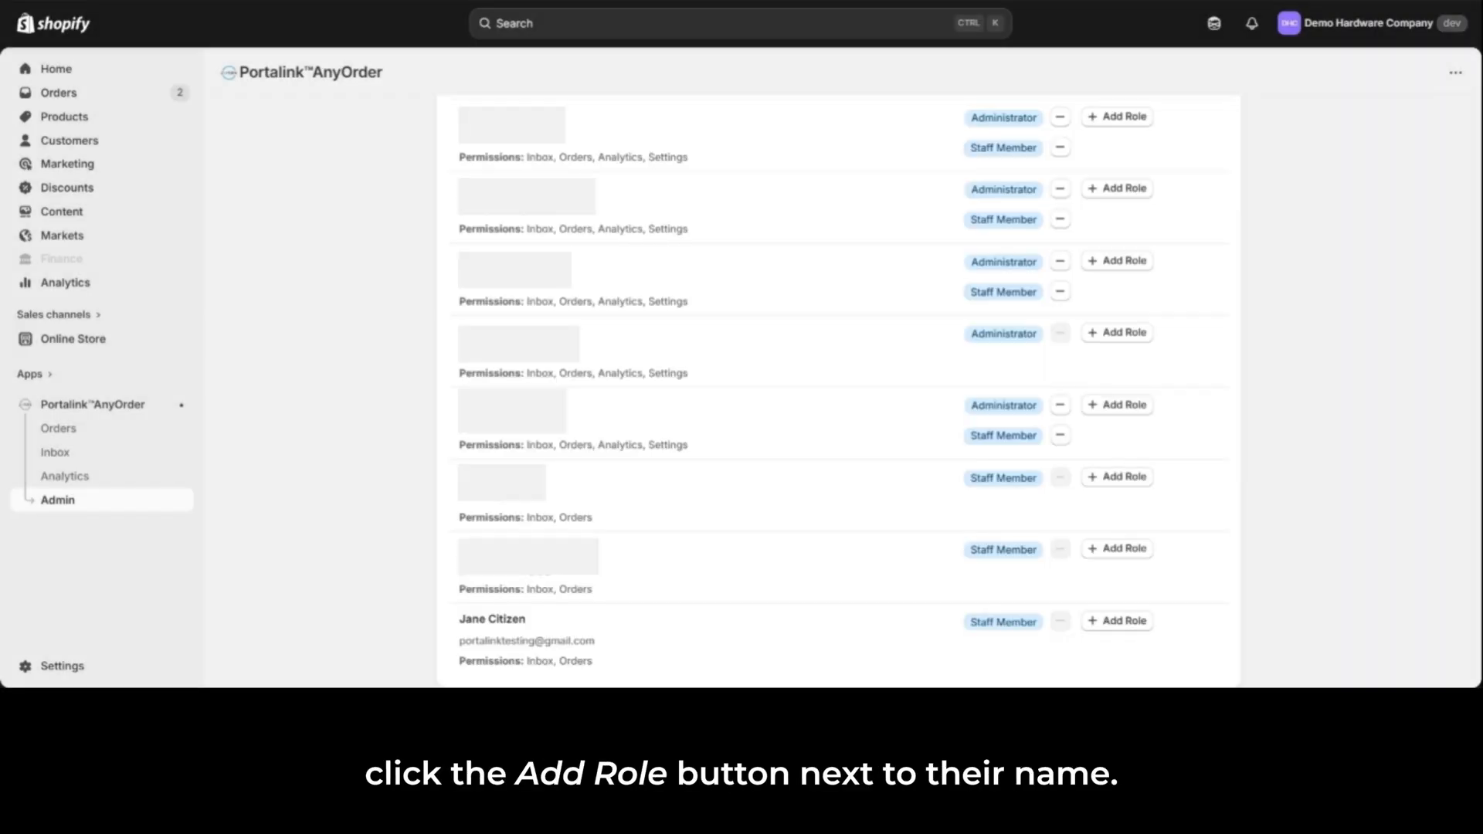
pyautogui.click(1127, 626)
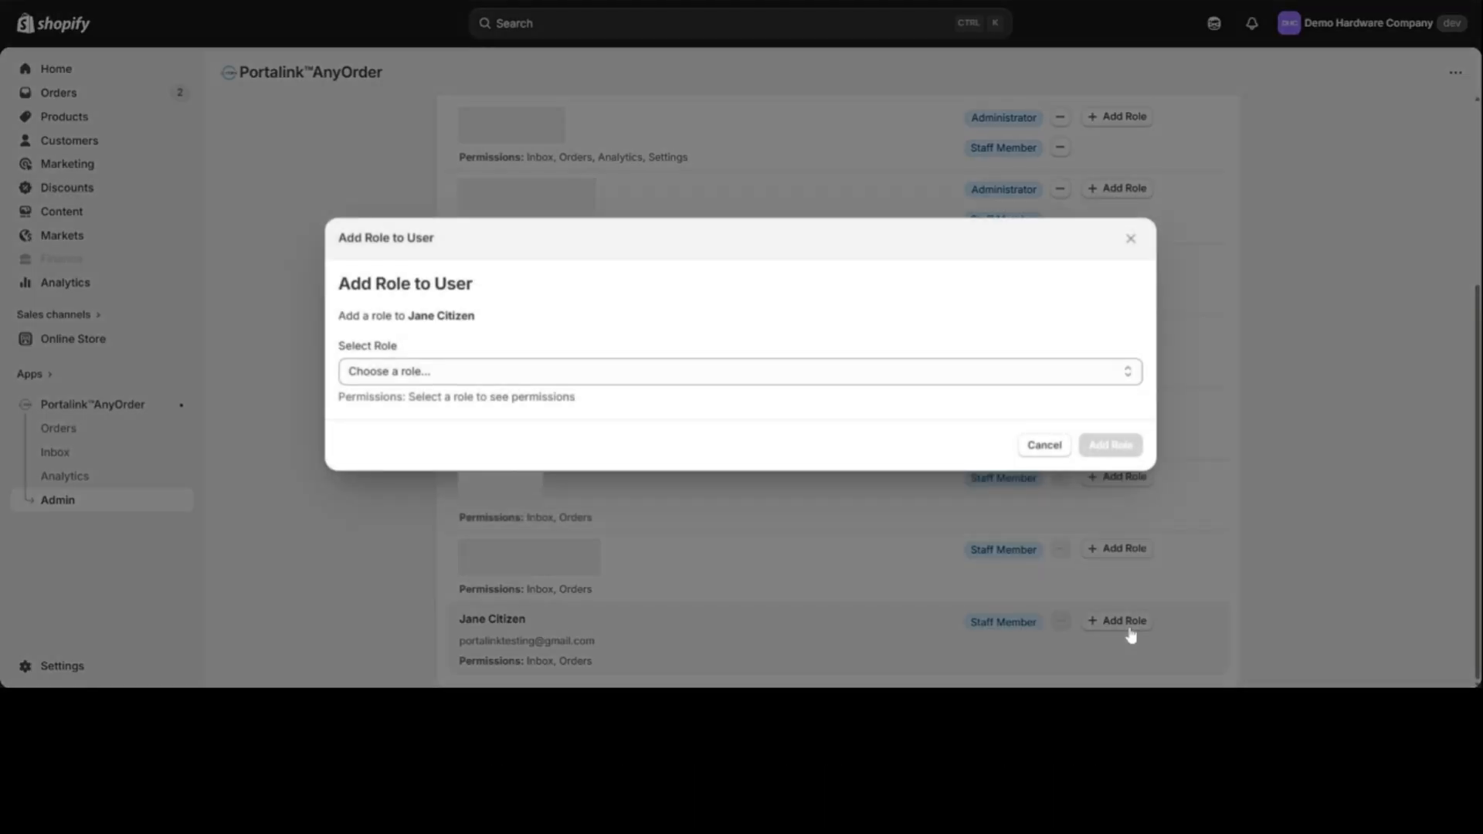
pyautogui.click(1108, 379)
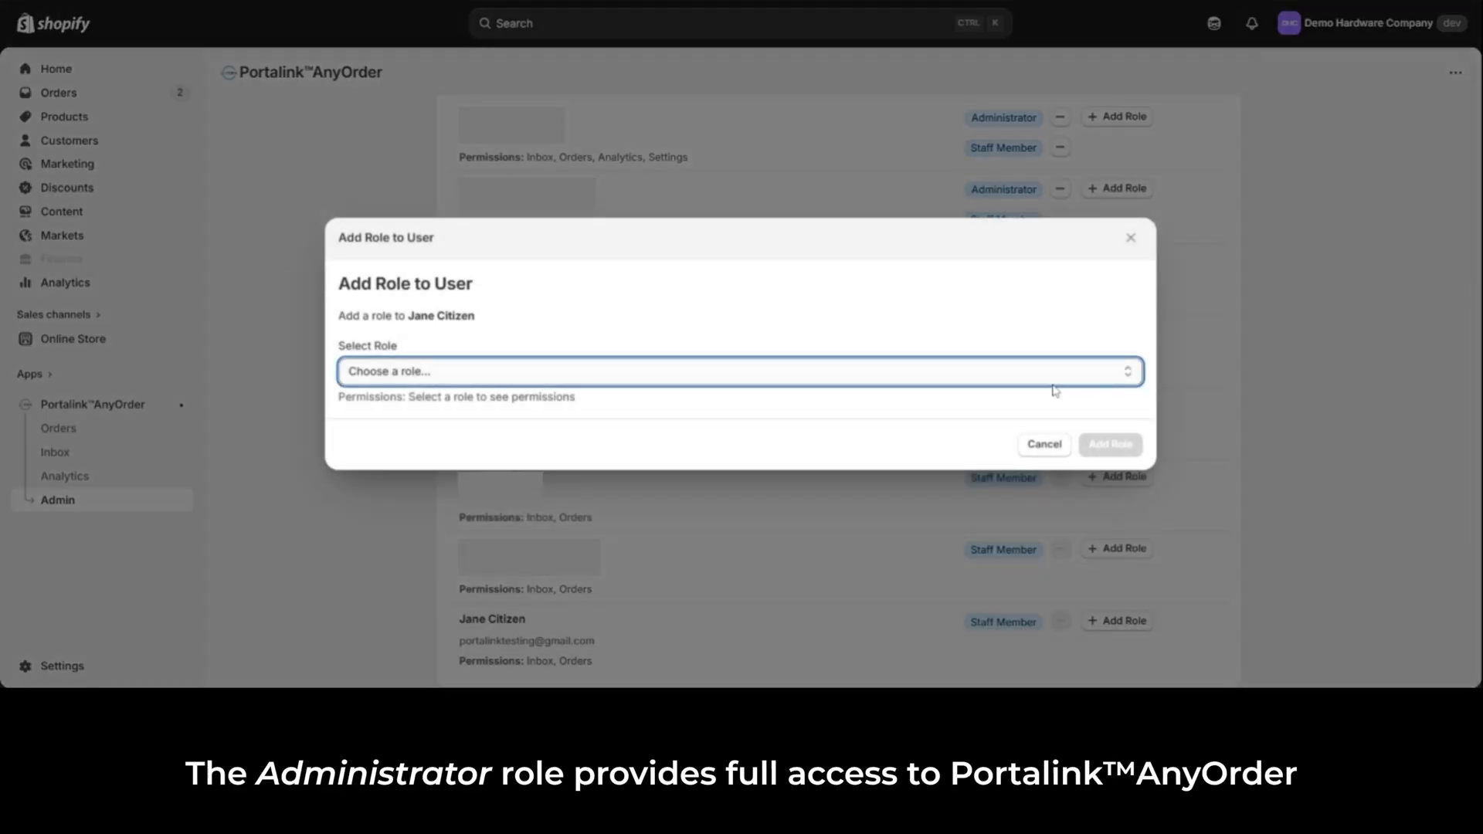
pyautogui.click(718, 435)
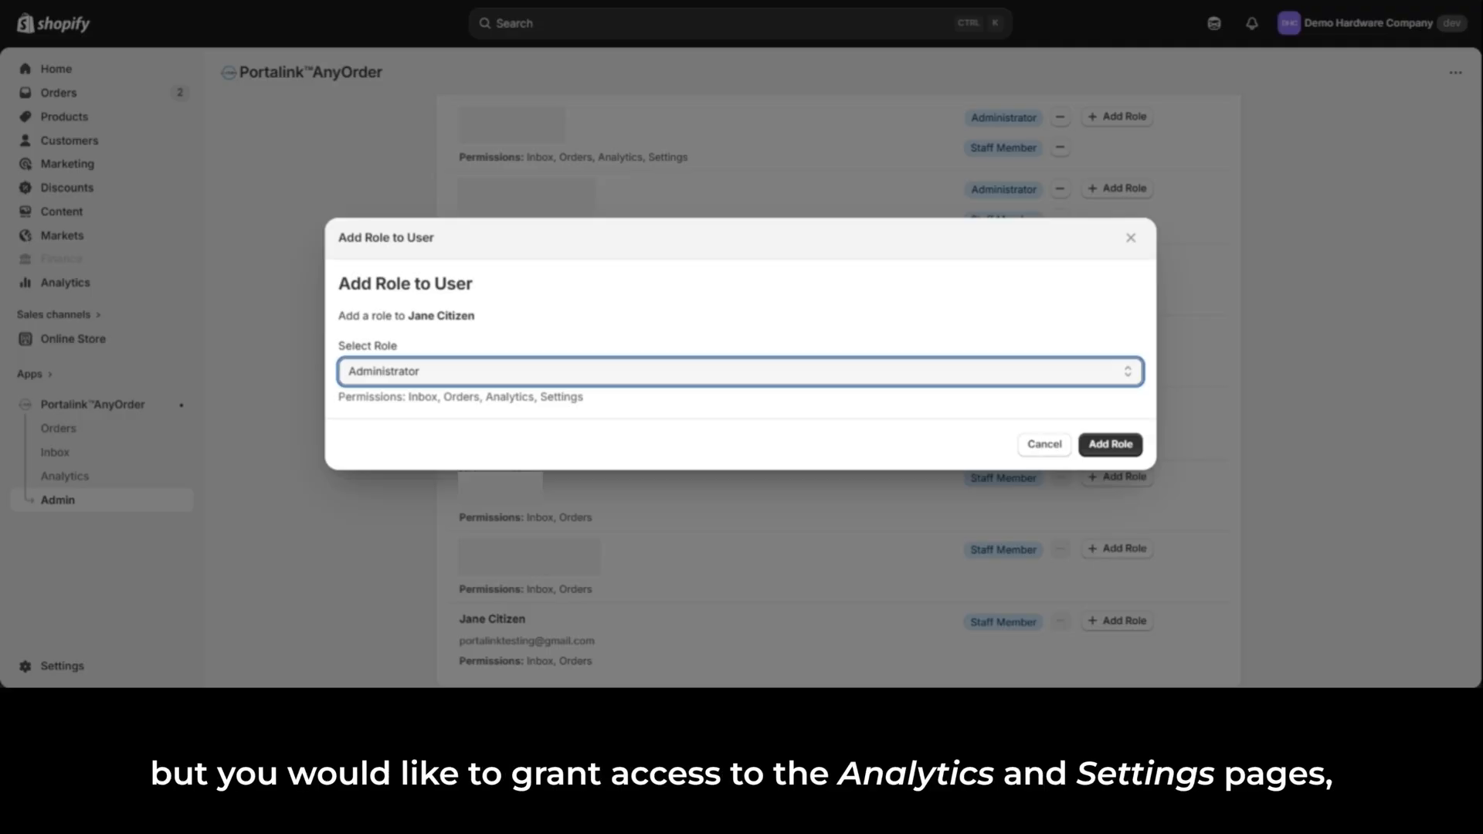
pyautogui.click(690, 382)
pyautogui.click(666, 427)
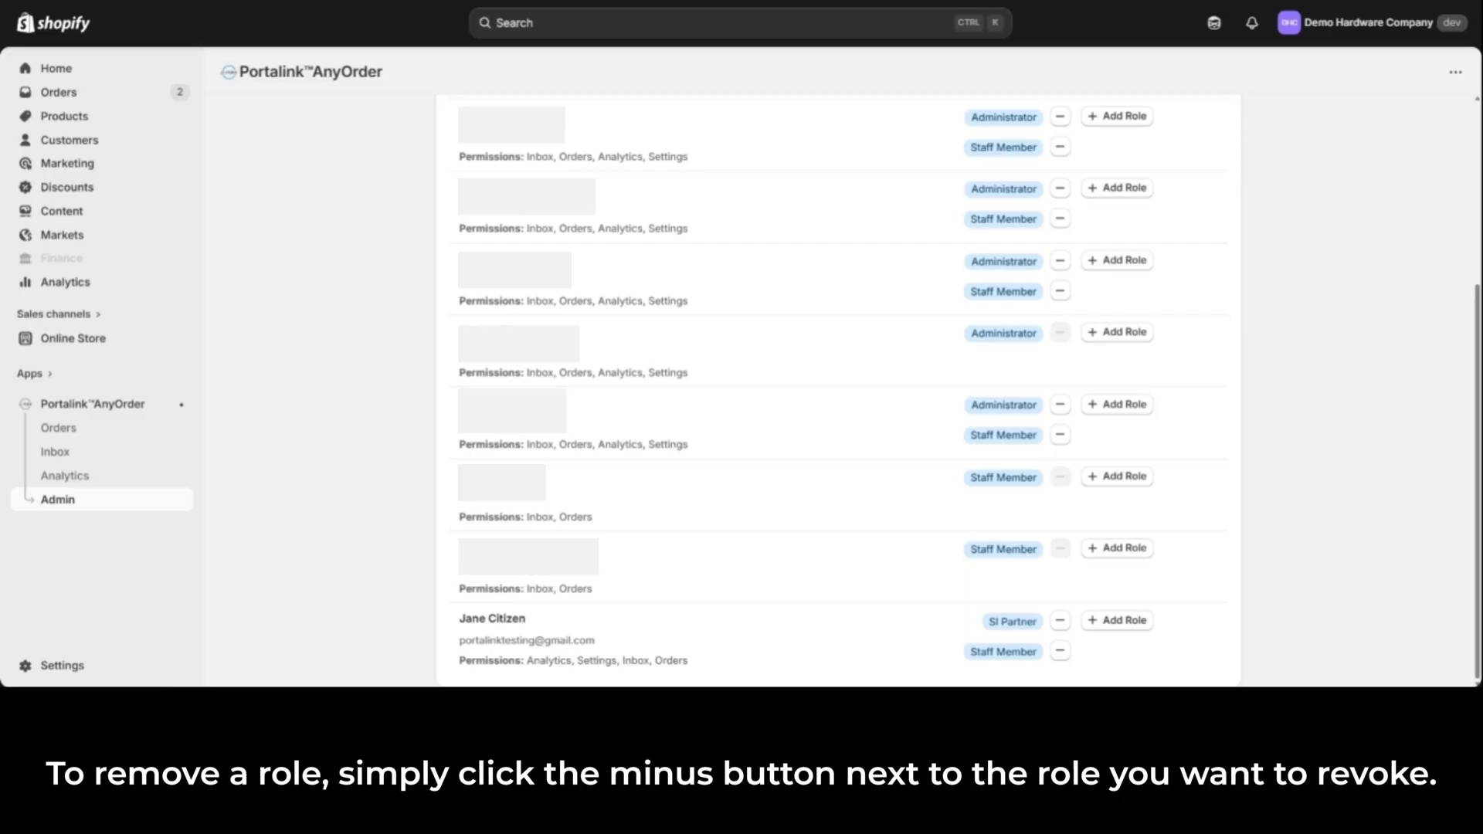
pyautogui.click(1061, 653)
pyautogui.click(1113, 431)
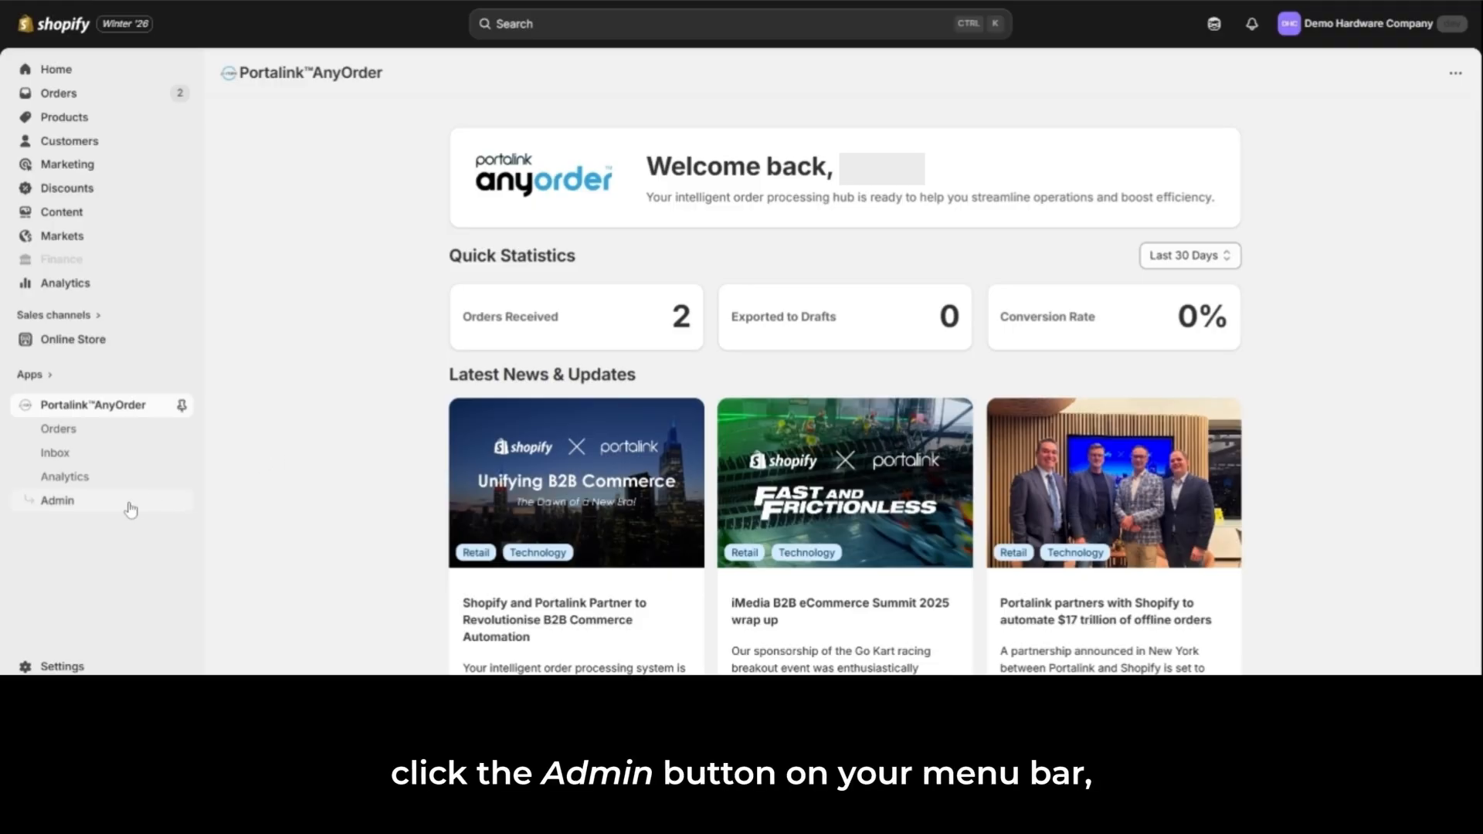
# Step: Copy the unique recipient email address for email forwarding from AnyOrder's Getting Started page
pyautogui.click(91, 507)
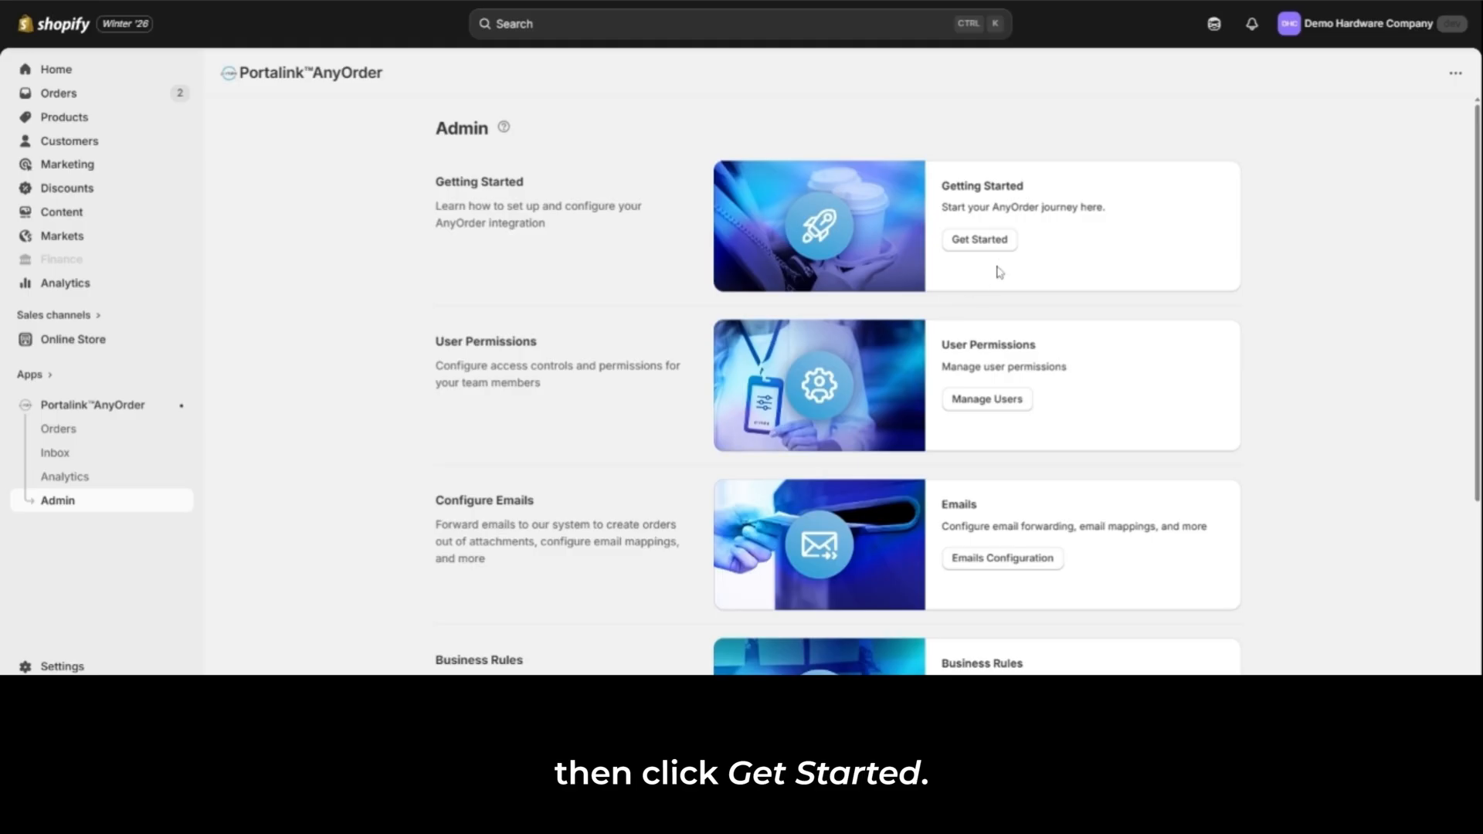
pyautogui.click(979, 240)
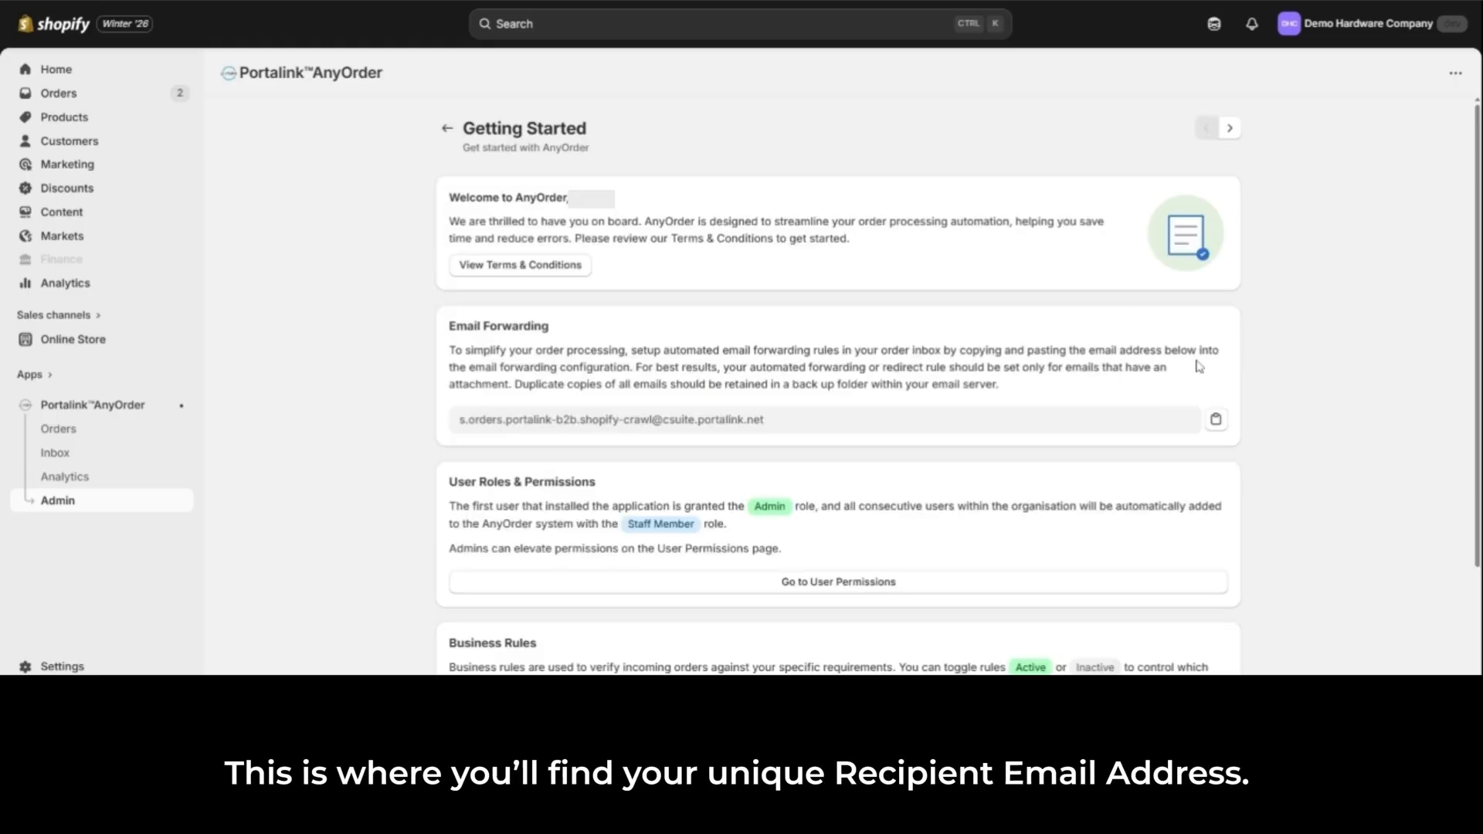
pyautogui.click(1217, 422)
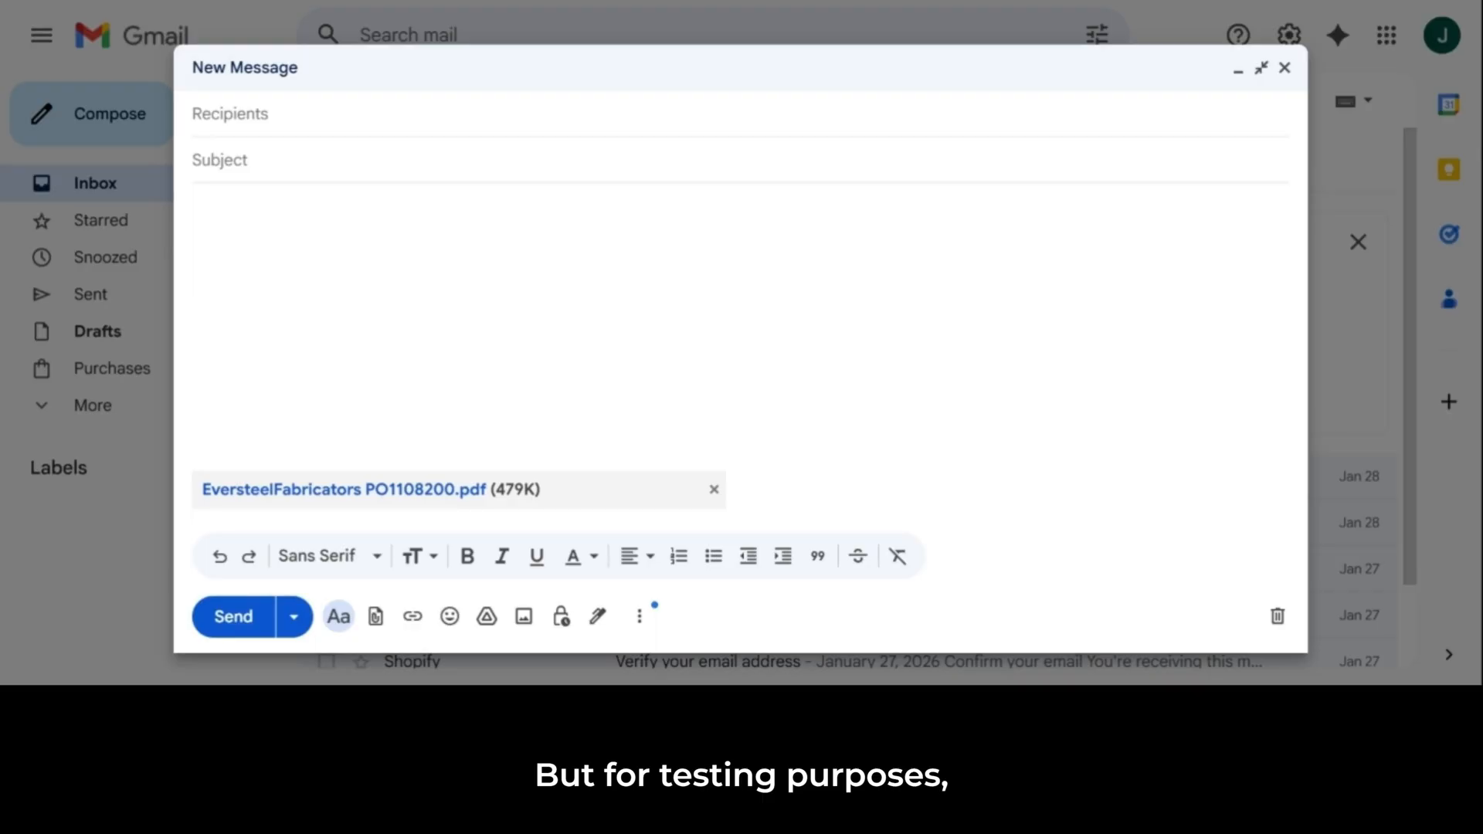
# Step: In Gmail, address the new purchase-order message to the copied forwarding address, set the subject to "Test order" and paste the body text
pyautogui.click(230, 114)
pyautogui.hotkey('ctrl', 'v')
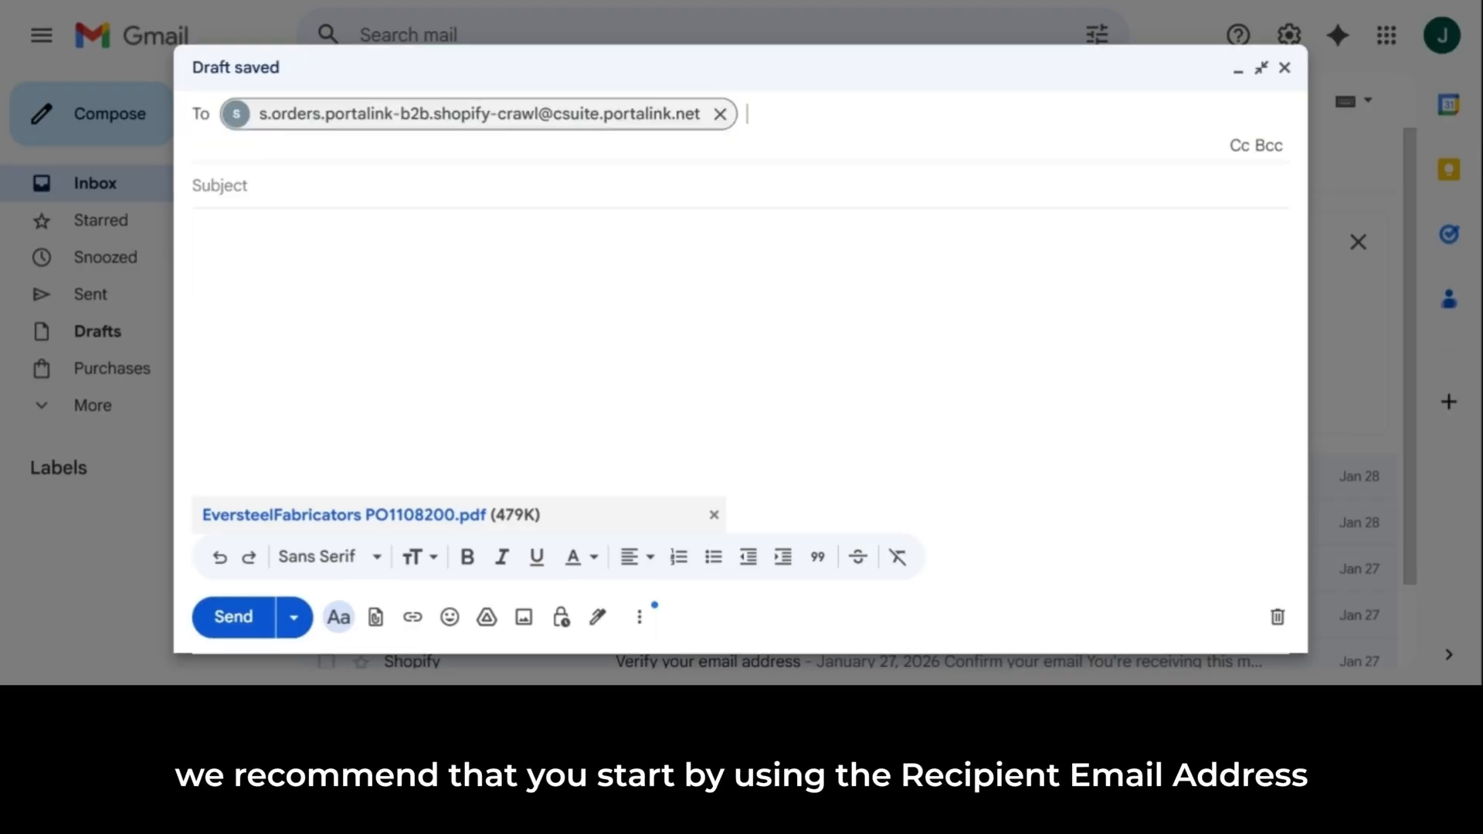
pyautogui.moveTo(370, 141)
pyautogui.click(310, 189)
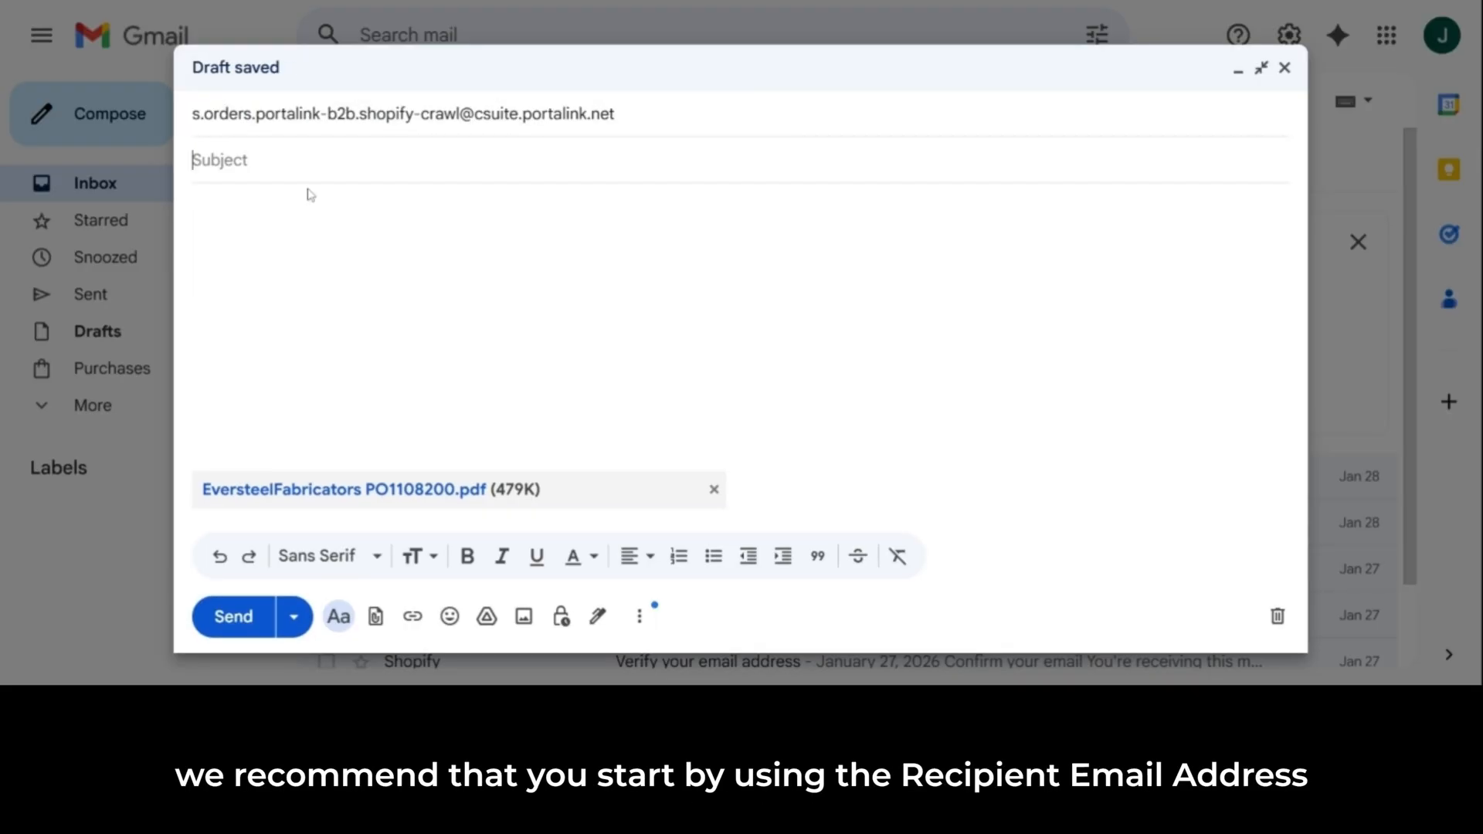
pyautogui.write('Test or')
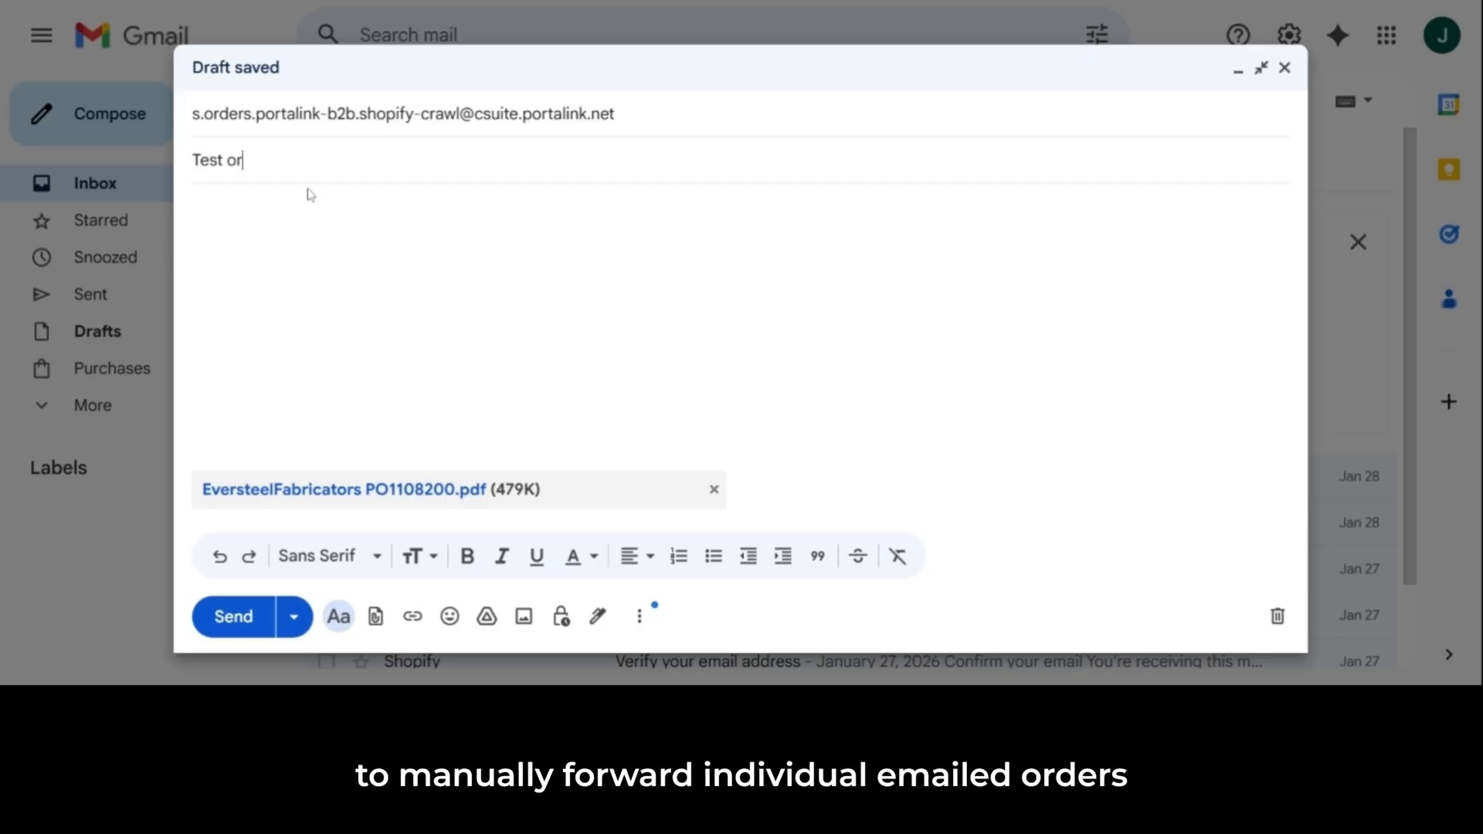
pyautogui.write('der')
pyautogui.press('Tab')
pyautogui.hotkey('ctrl', 'v')
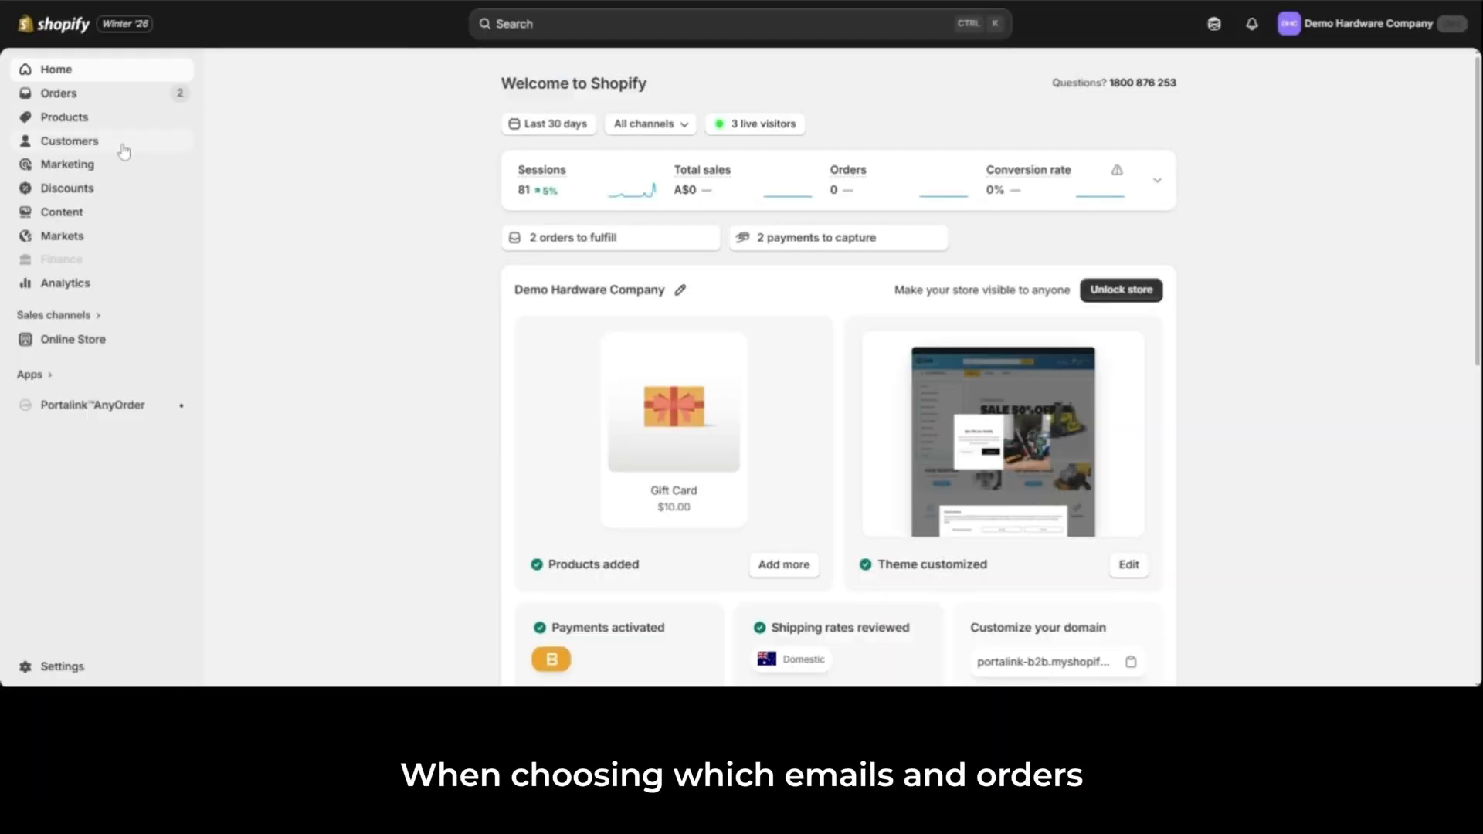
# Step: In Shopify, review the store's customer, segment, company, product, collection and inventory lists
pyautogui.click(93, 145)
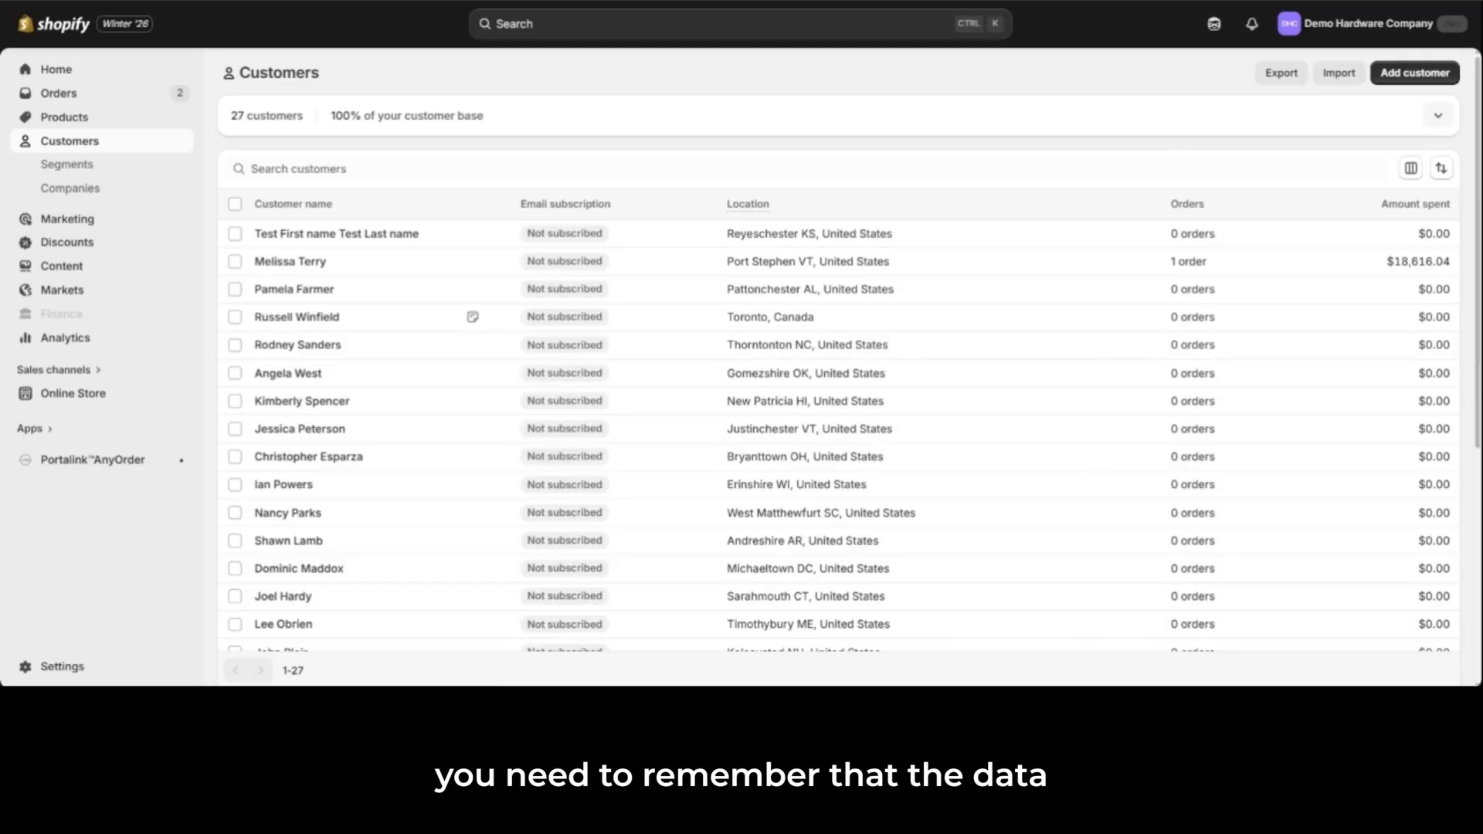
pyautogui.click(77, 165)
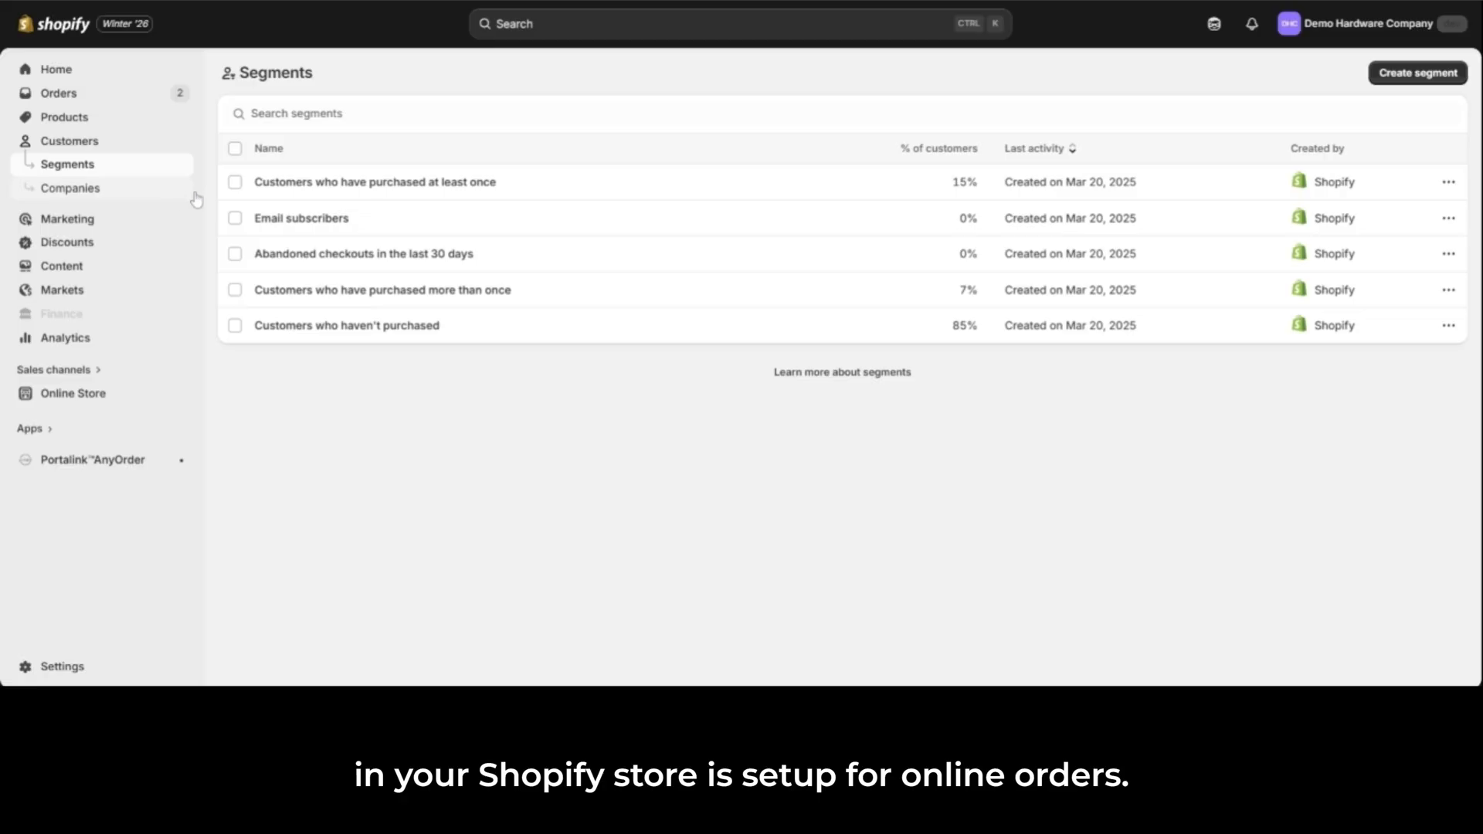
pyautogui.click(105, 193)
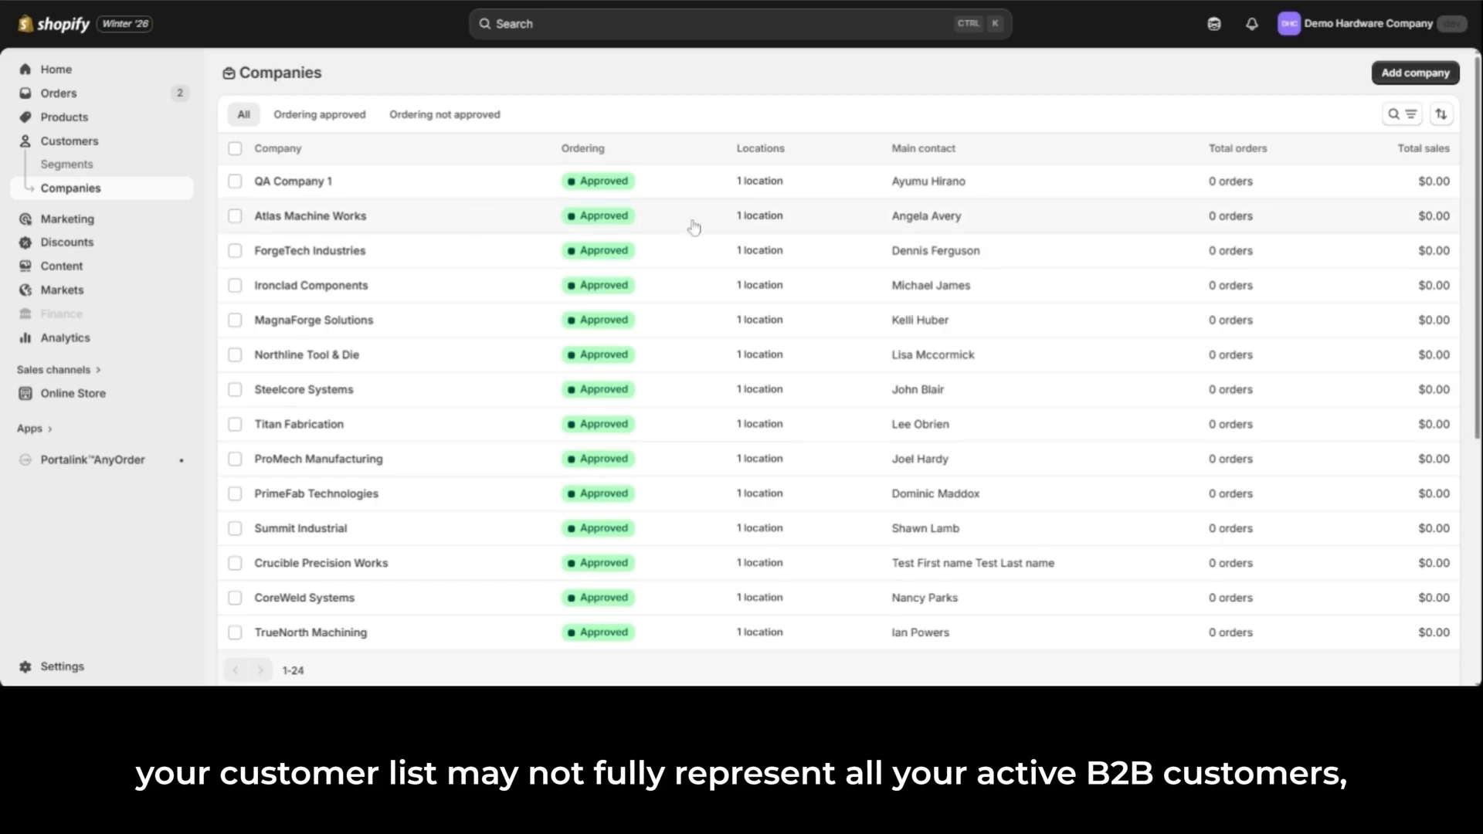
pyautogui.scroll(-1, 1460, 132)
pyautogui.scroll(-4, 850, 348)
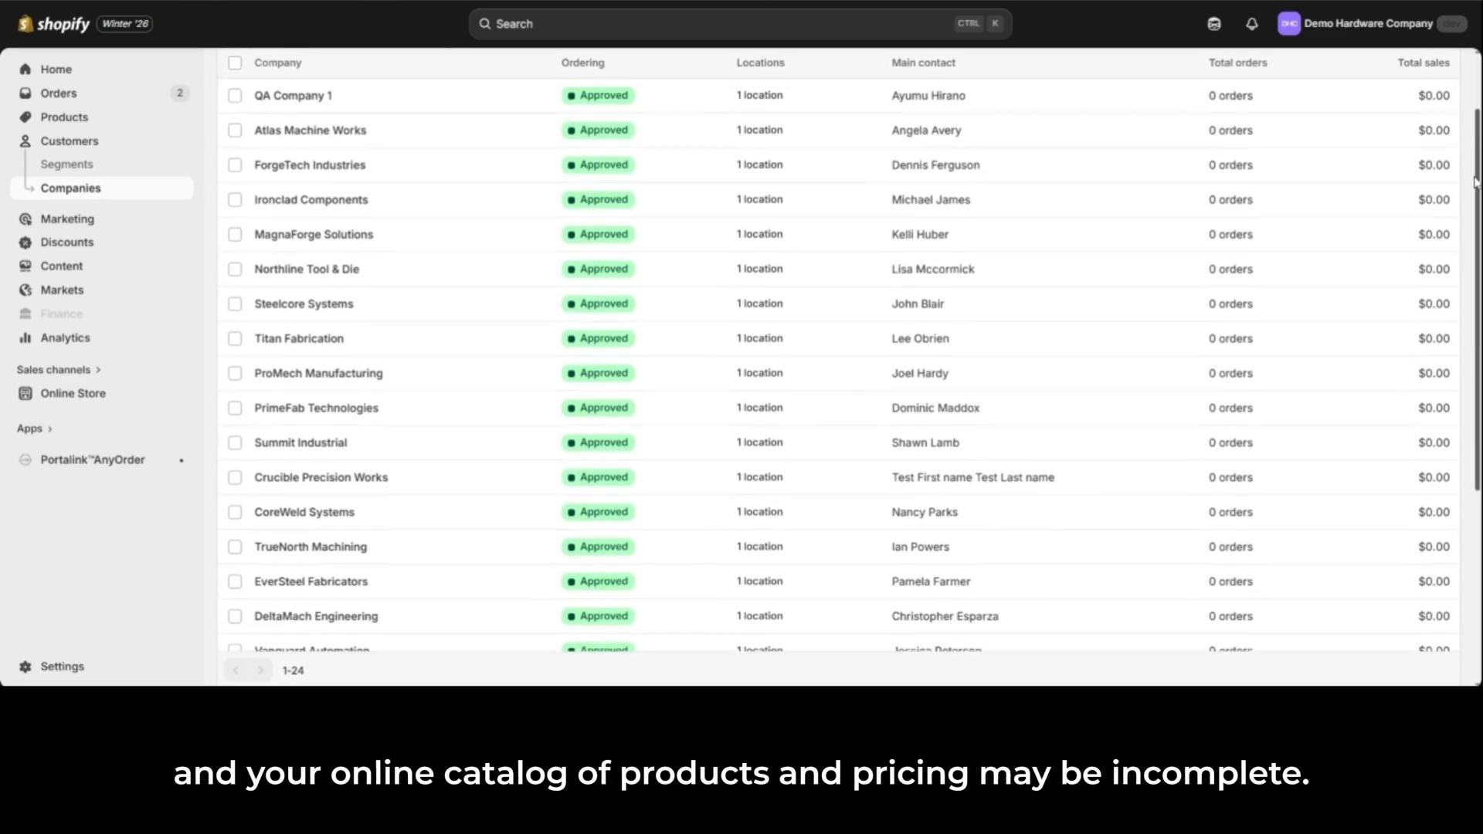
pyautogui.scroll(-2, 850, 348)
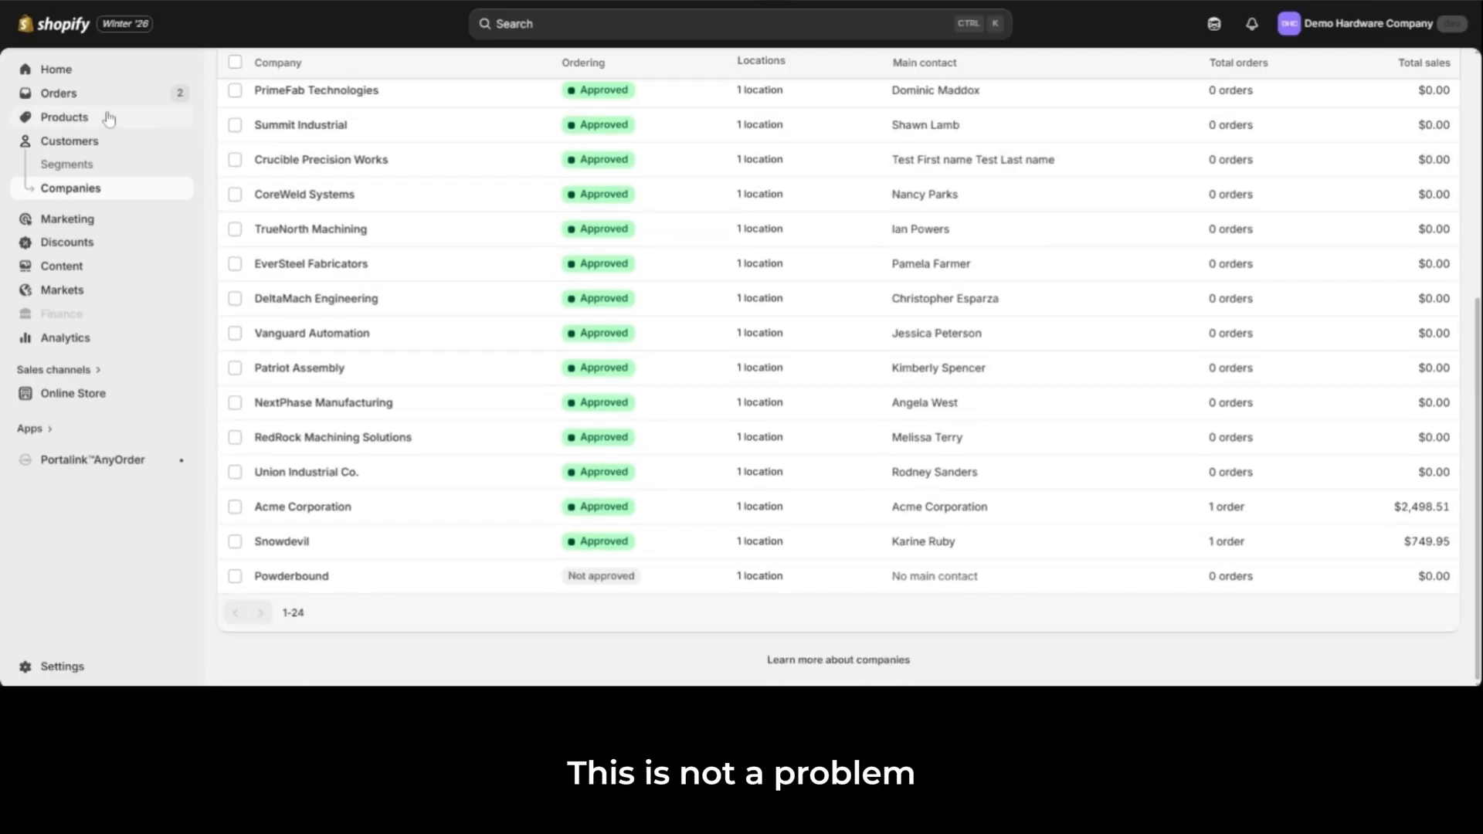
pyautogui.click(67, 119)
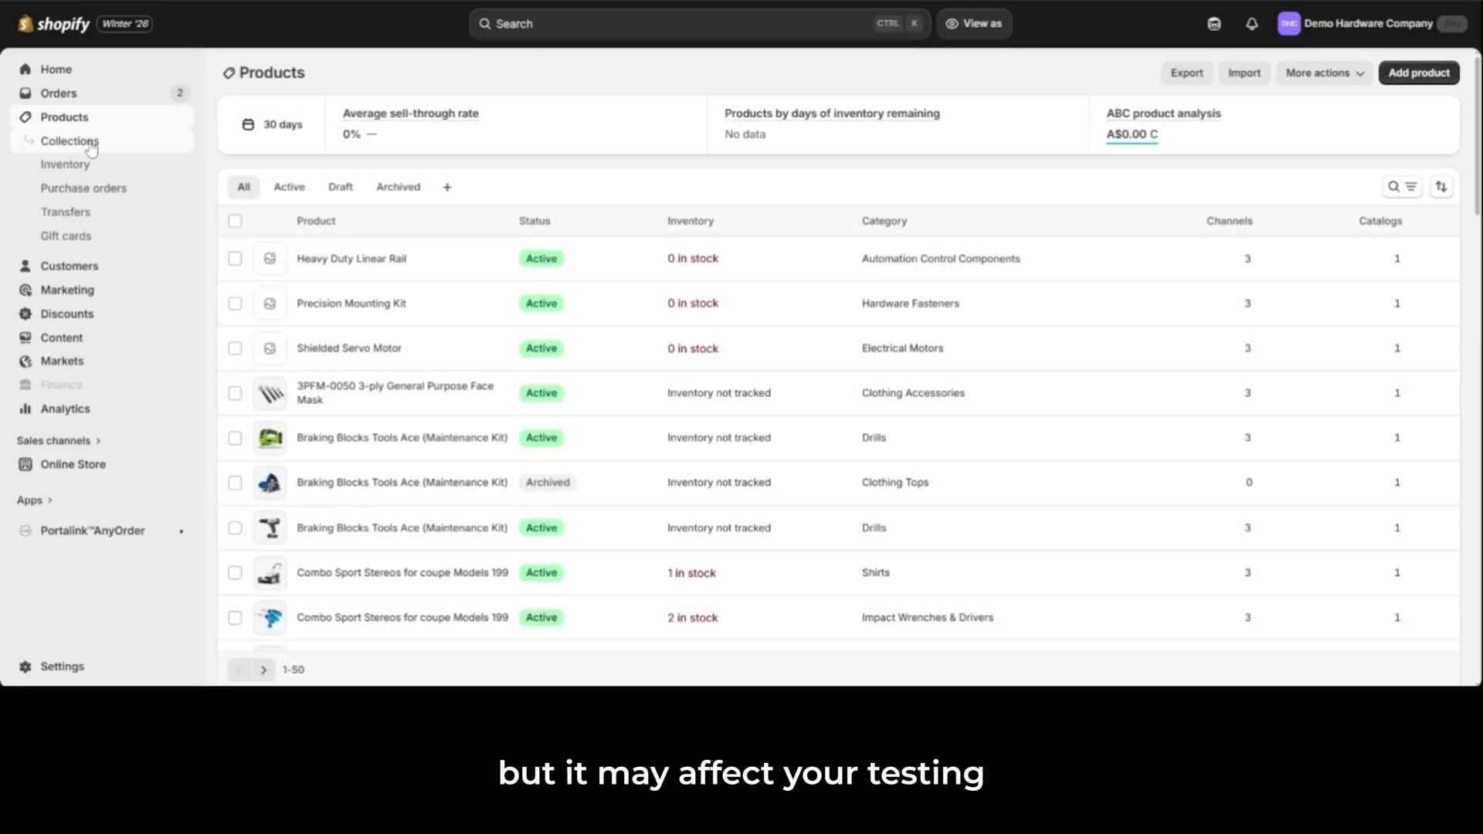
pyautogui.click(92, 147)
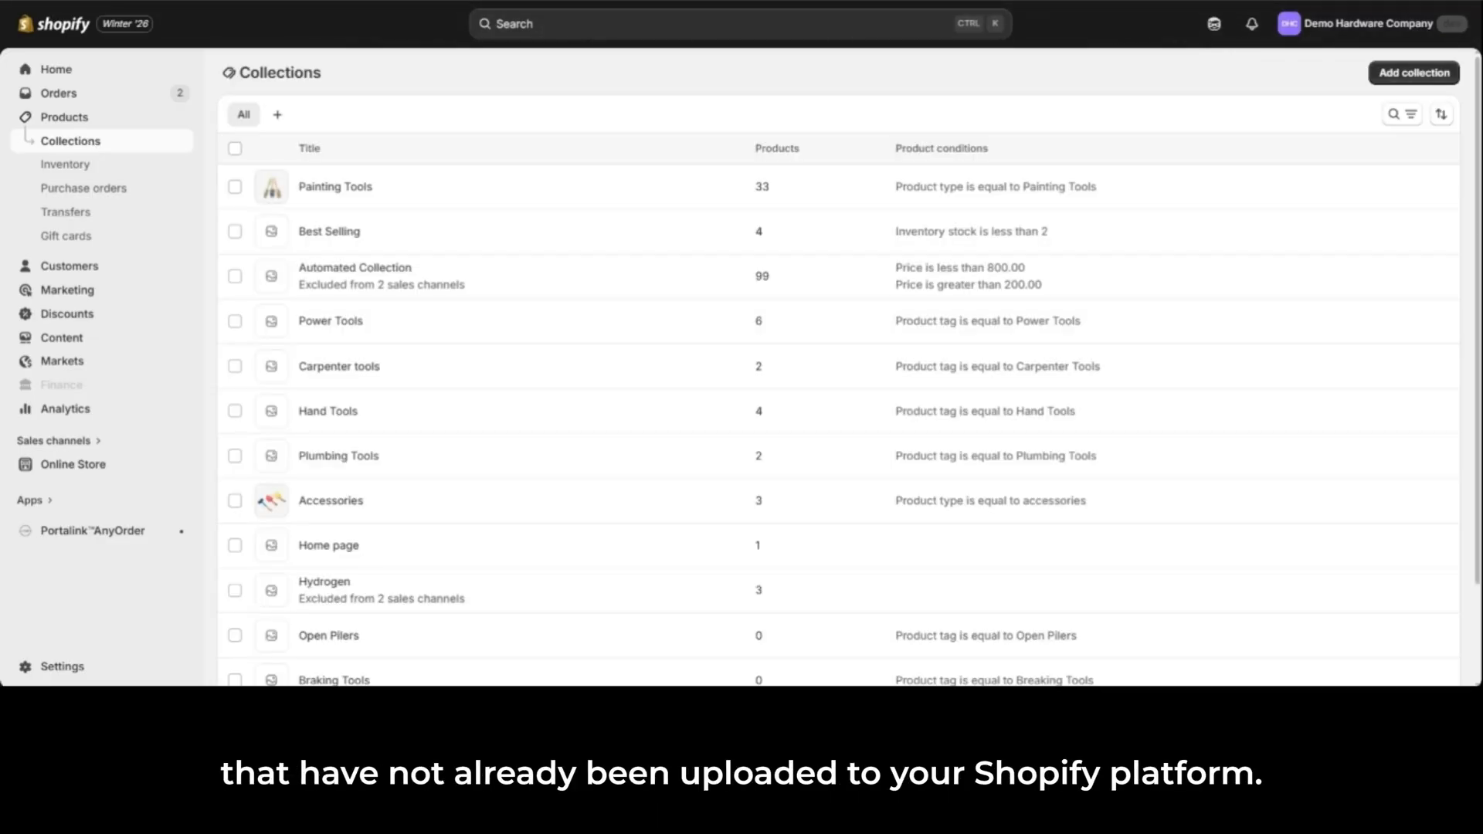
pyautogui.click(84, 170)
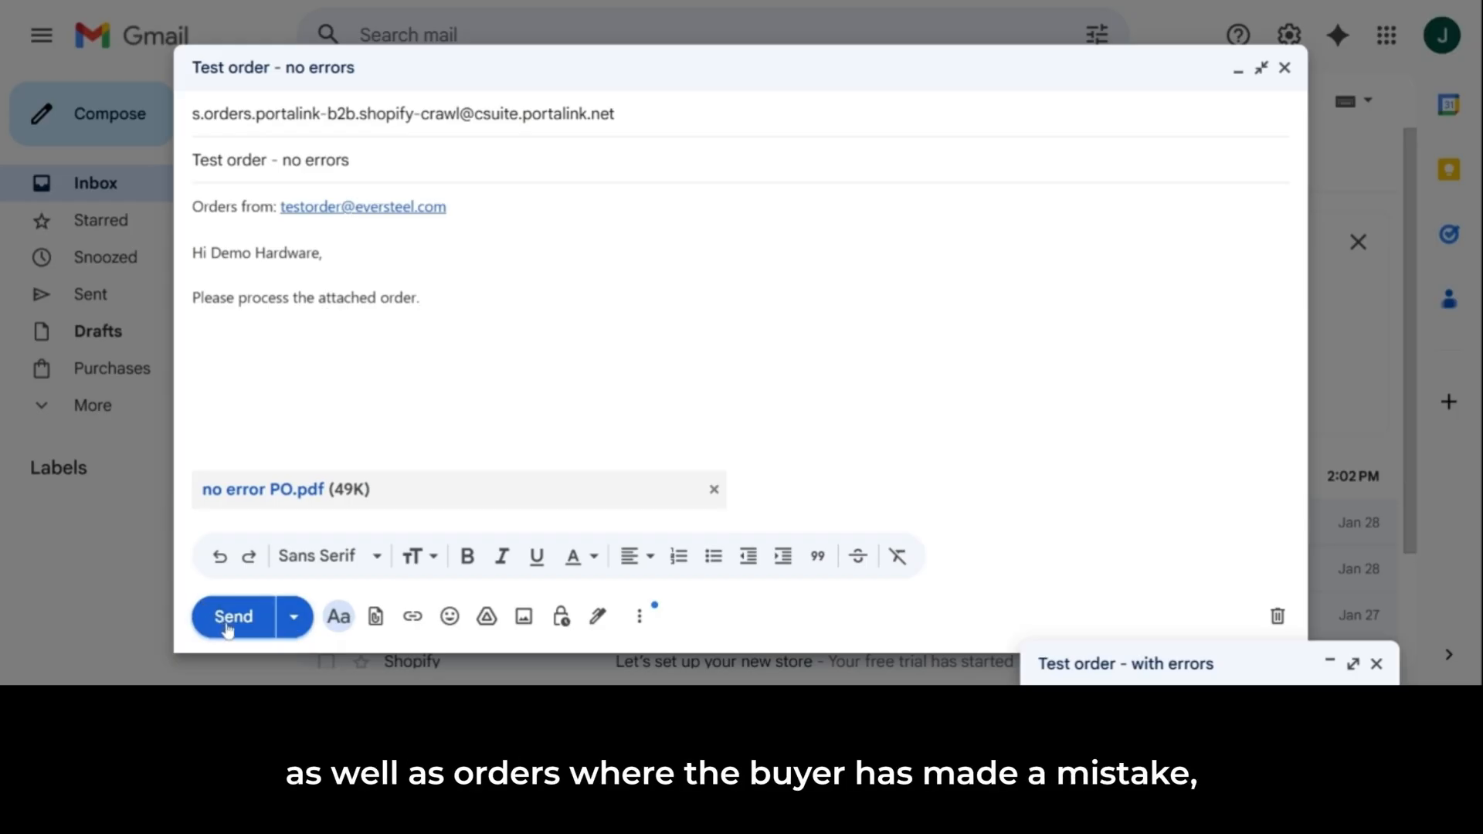
# Step: In Gmail, send the "Test order - no errors" email with no error PO.pdf attached
pyautogui.click(229, 617)
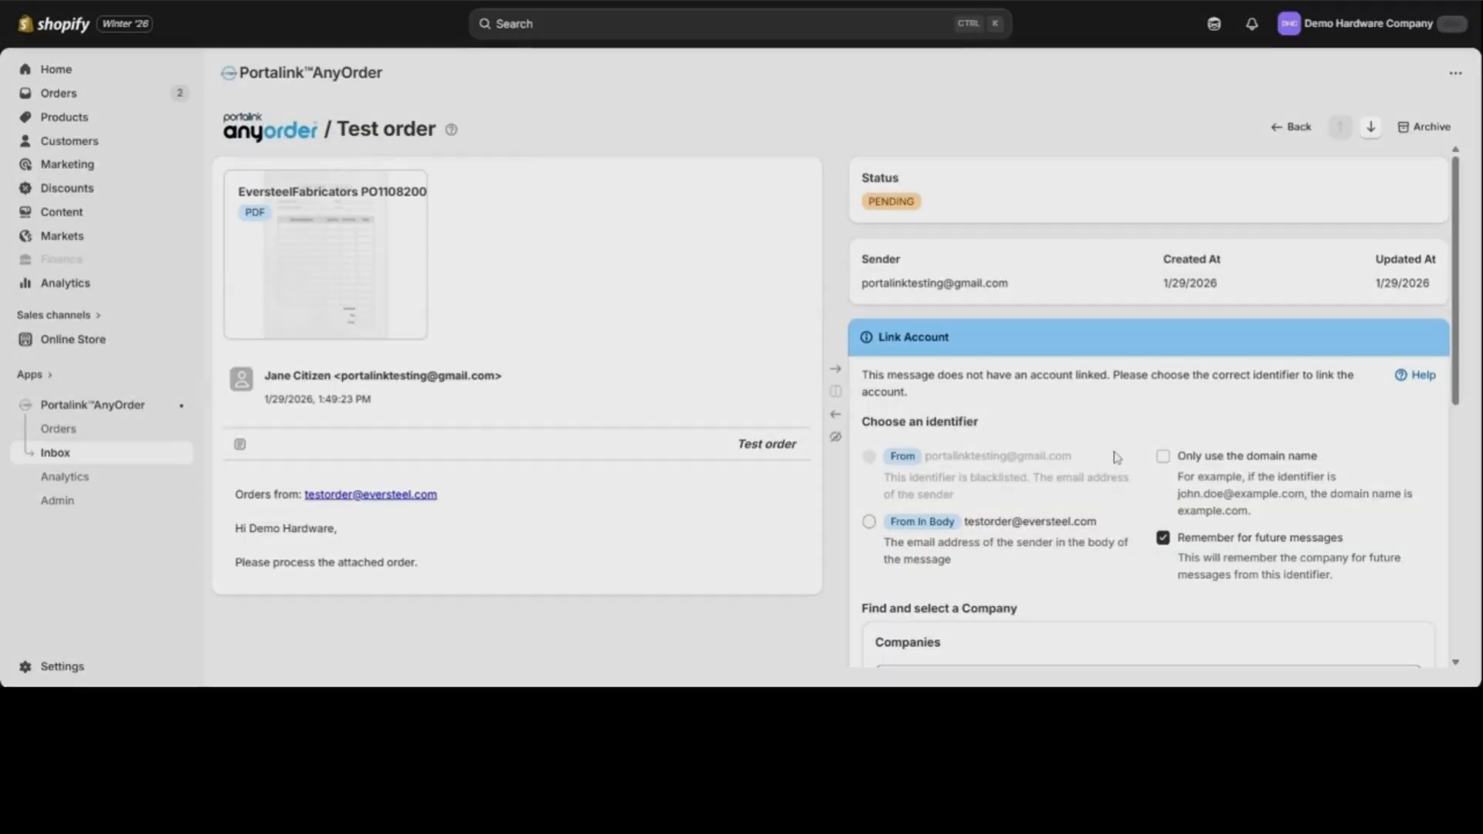
# Step: In AnyOrder's "Test order" inbox message, examine the blacklisted From identifier, the sender's address and the customer's address in the body
pyautogui.moveTo(1073, 456); pyautogui.dragTo(936, 462)
pyautogui.click(952, 478)
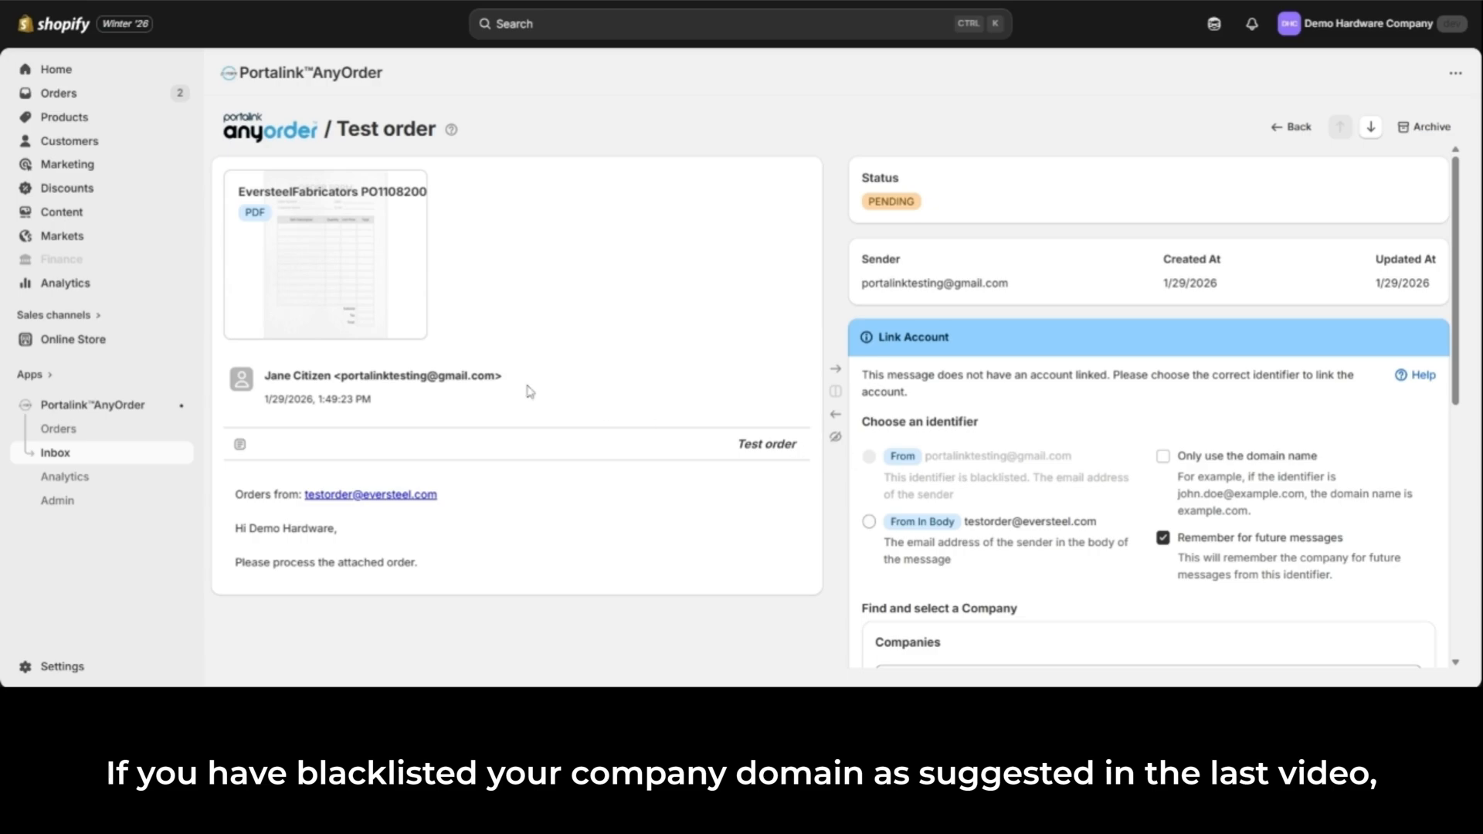
pyautogui.moveTo(496, 376); pyautogui.dragTo(341, 376)
pyautogui.click(414, 402)
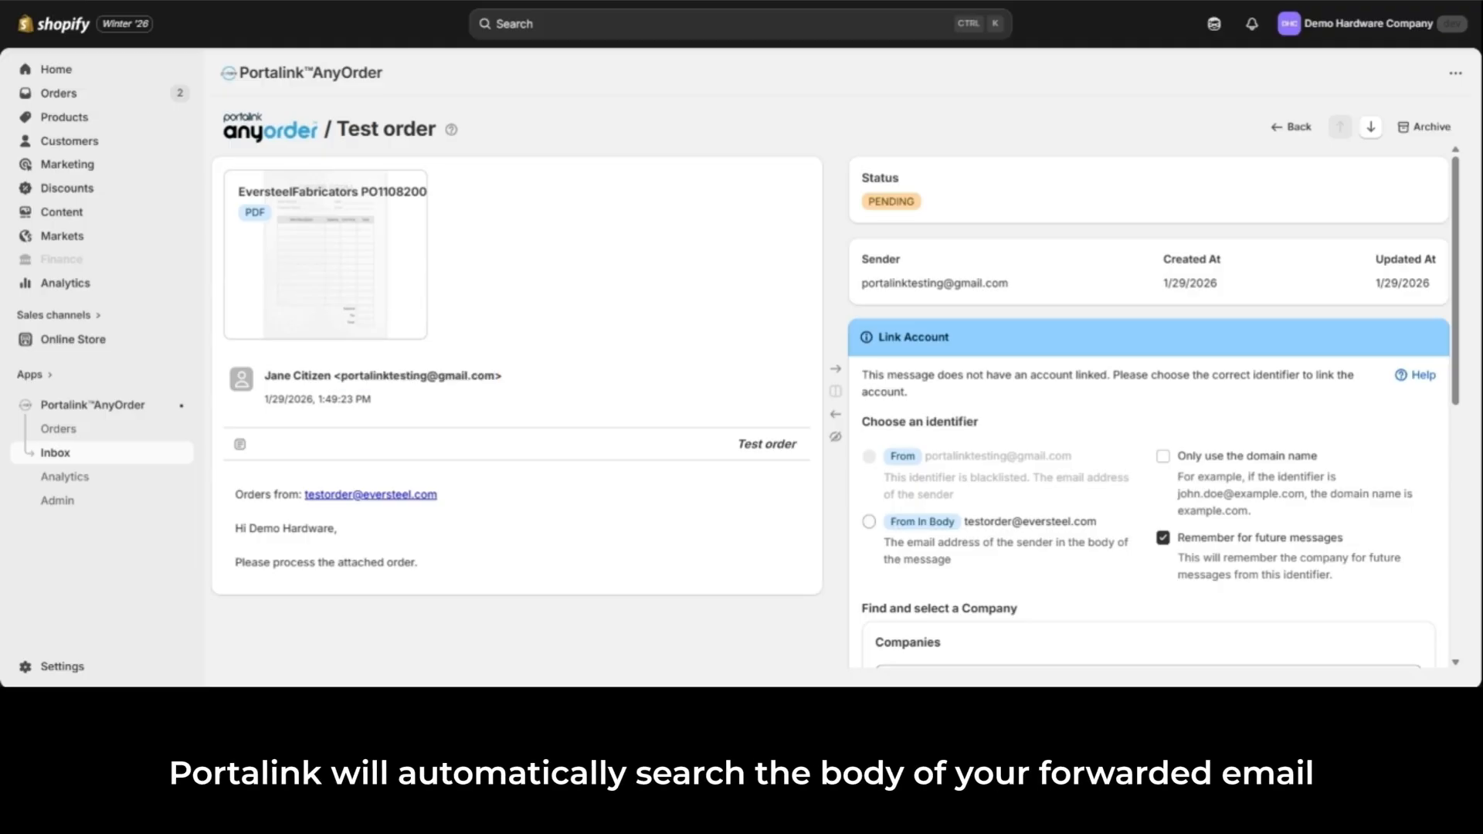
pyautogui.moveTo(459, 498); pyautogui.dragTo(307, 495)
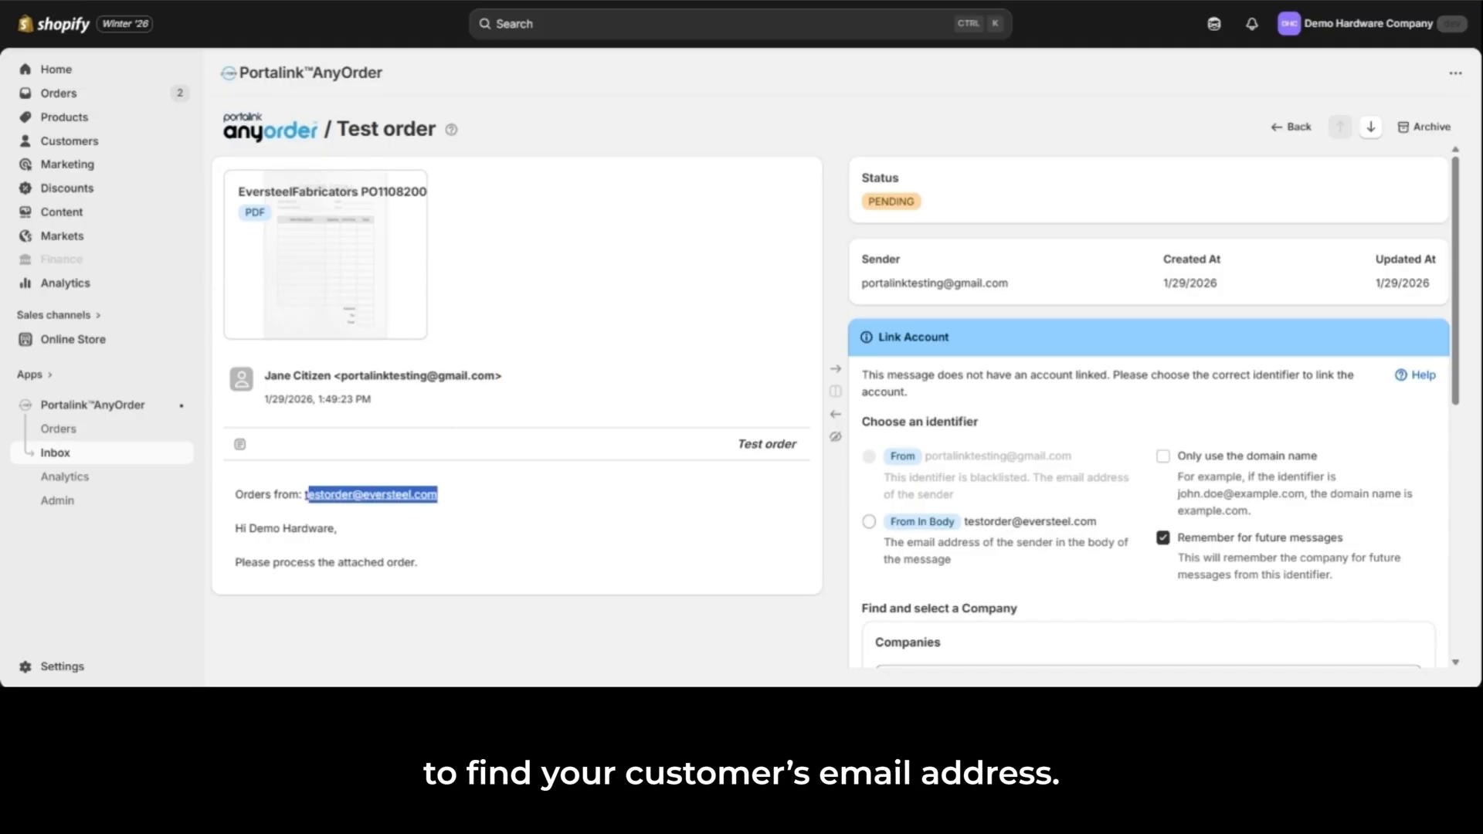
pyautogui.click(309, 519)
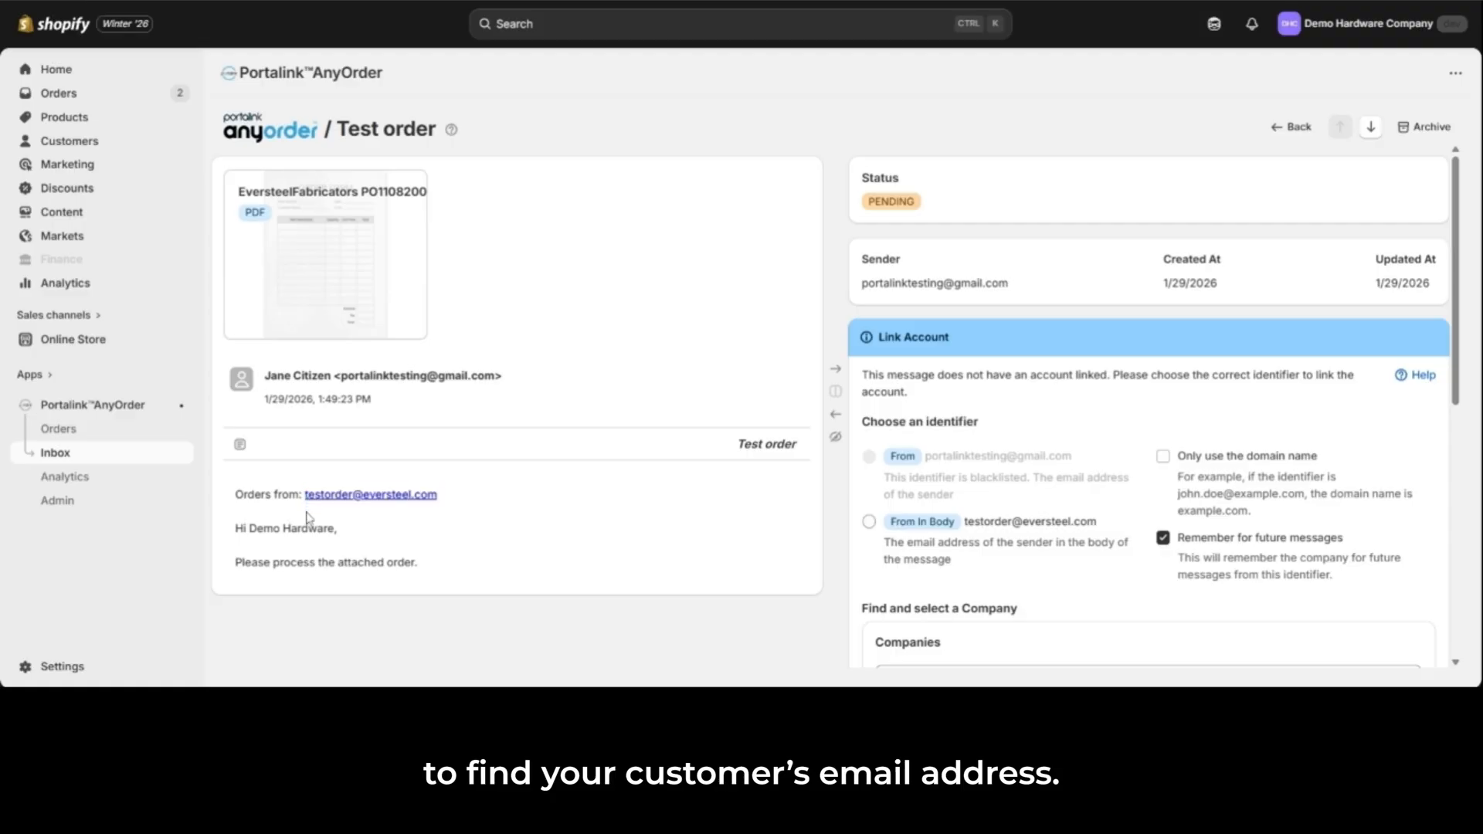
# Step: Link the message's From In Body identifier to EverSteel Fabricators by searching for "Eversteel", confirm the link and check the customer information
pyautogui.click(869, 523)
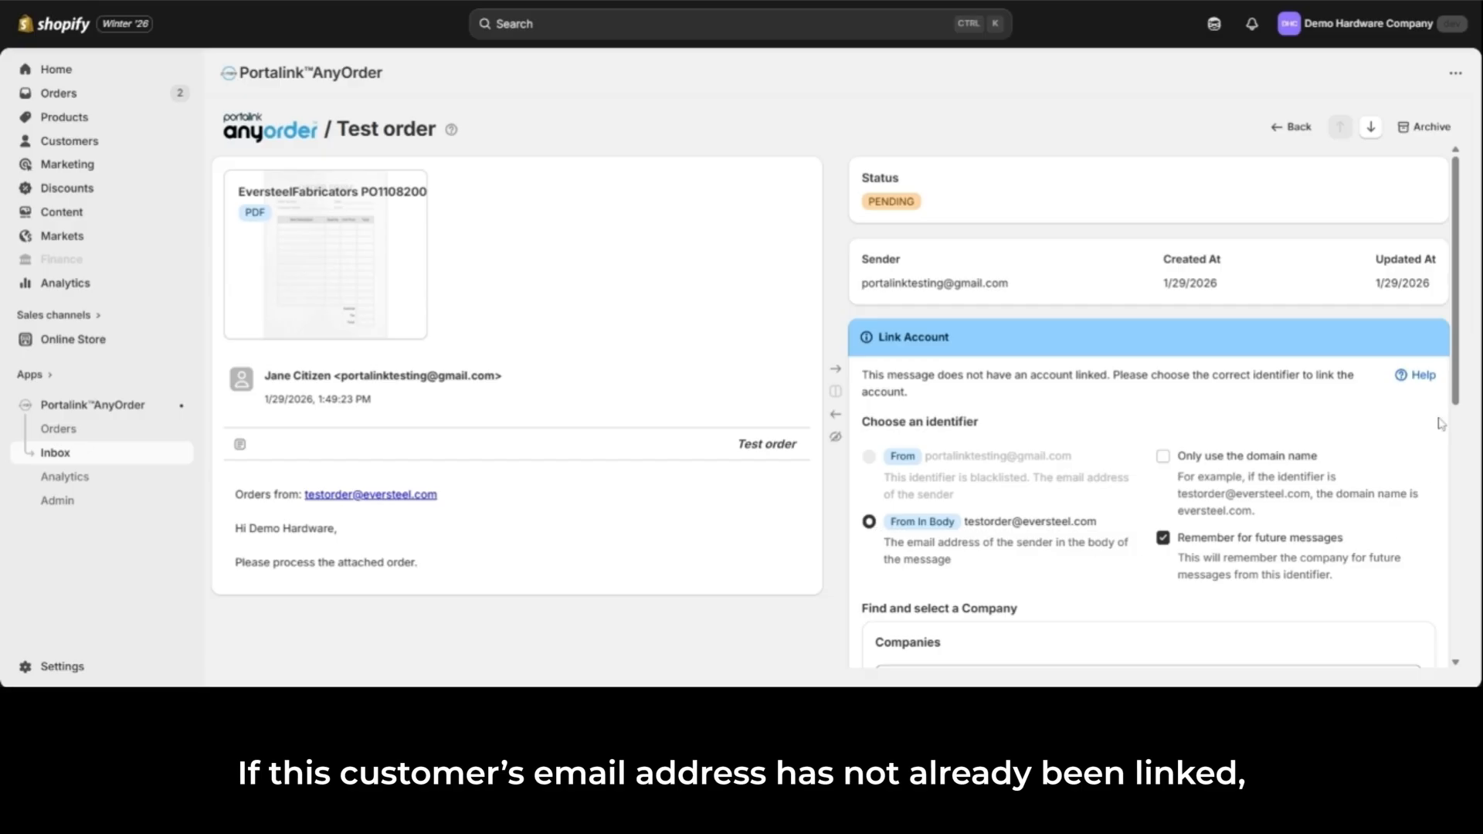
pyautogui.scroll(-5, 1441, 423)
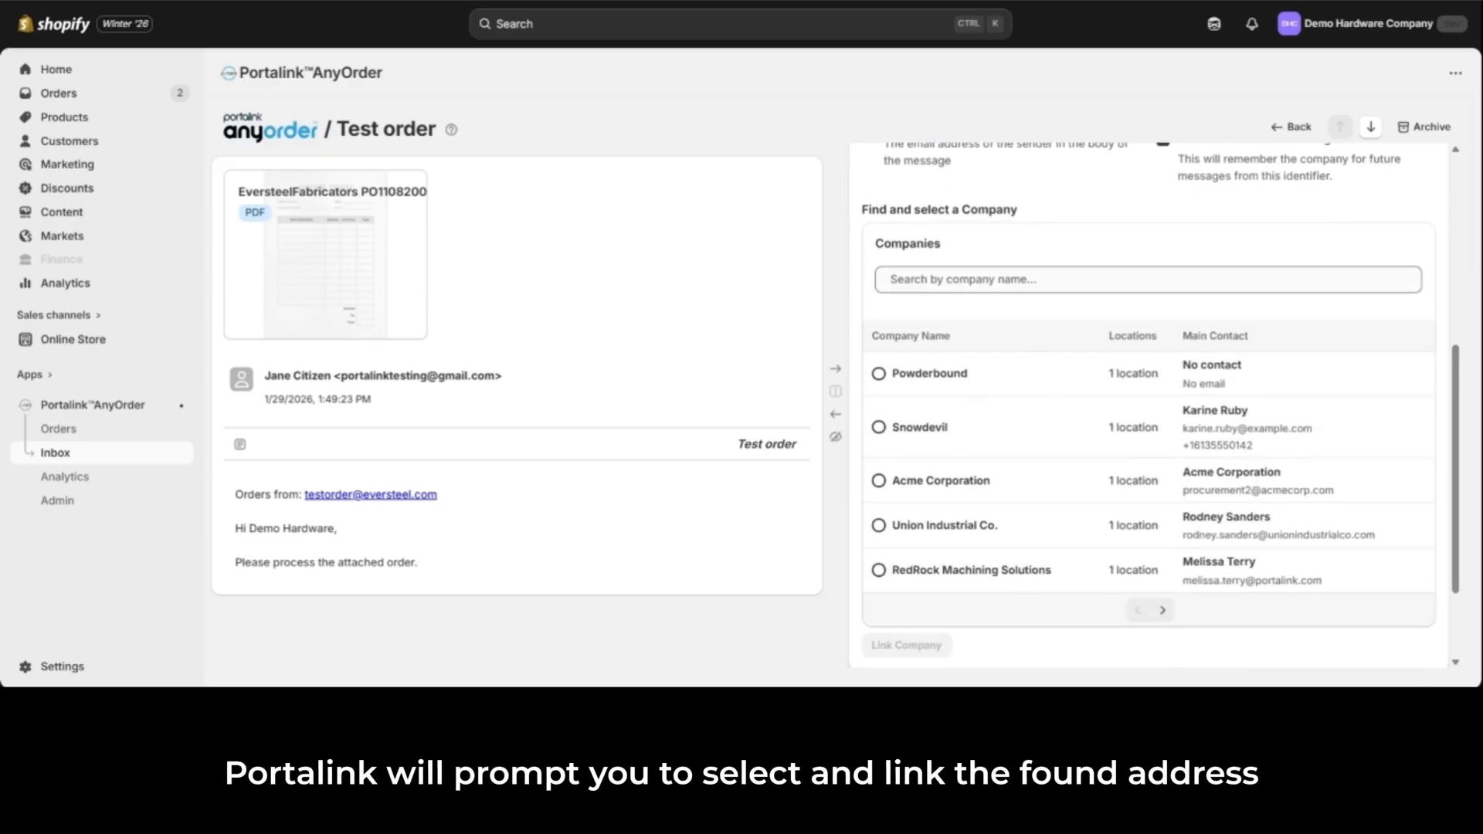
pyautogui.click(1148, 279)
pyautogui.write('Eversteel')
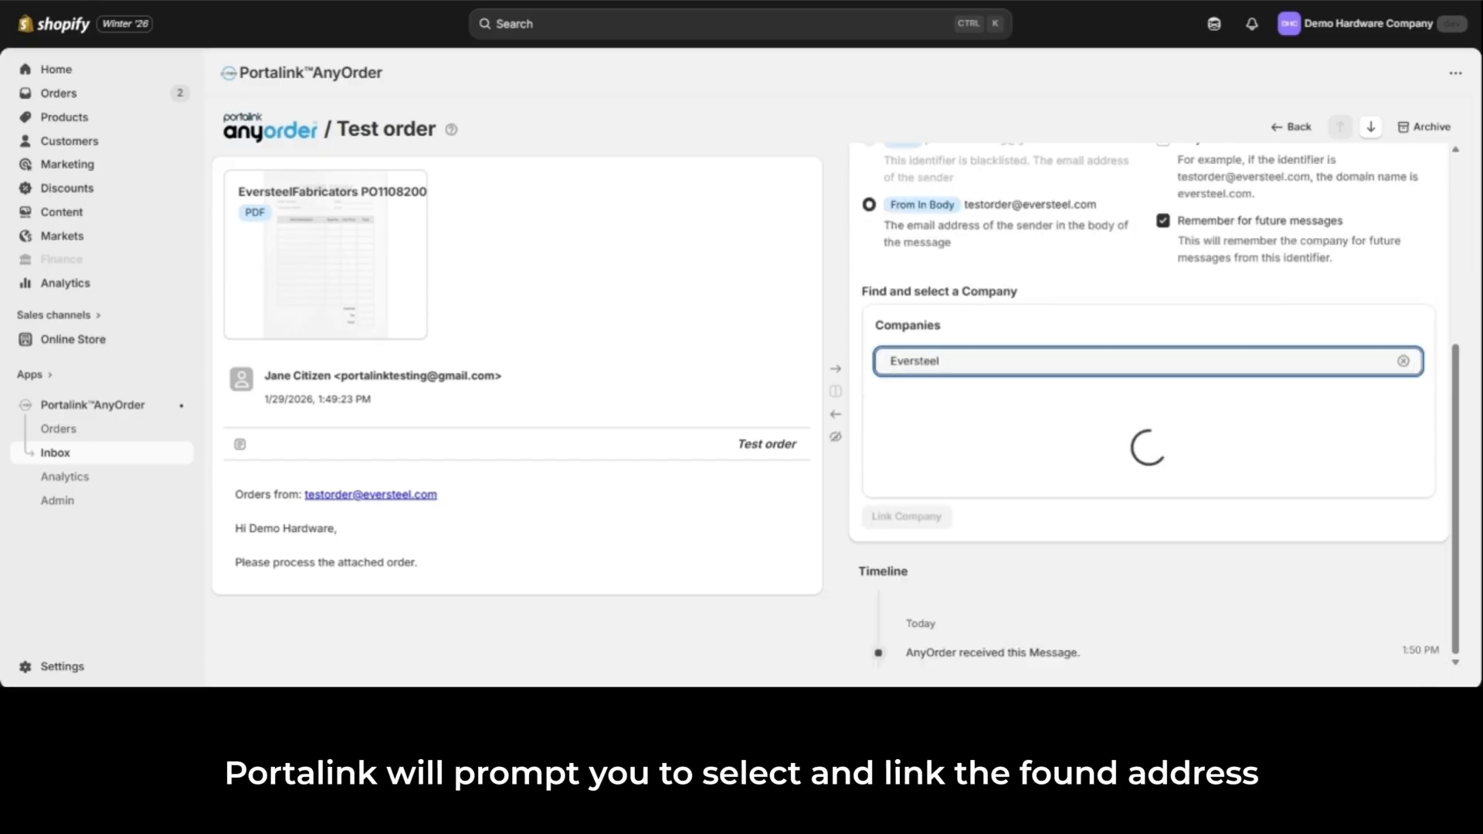
pyautogui.click(879, 445)
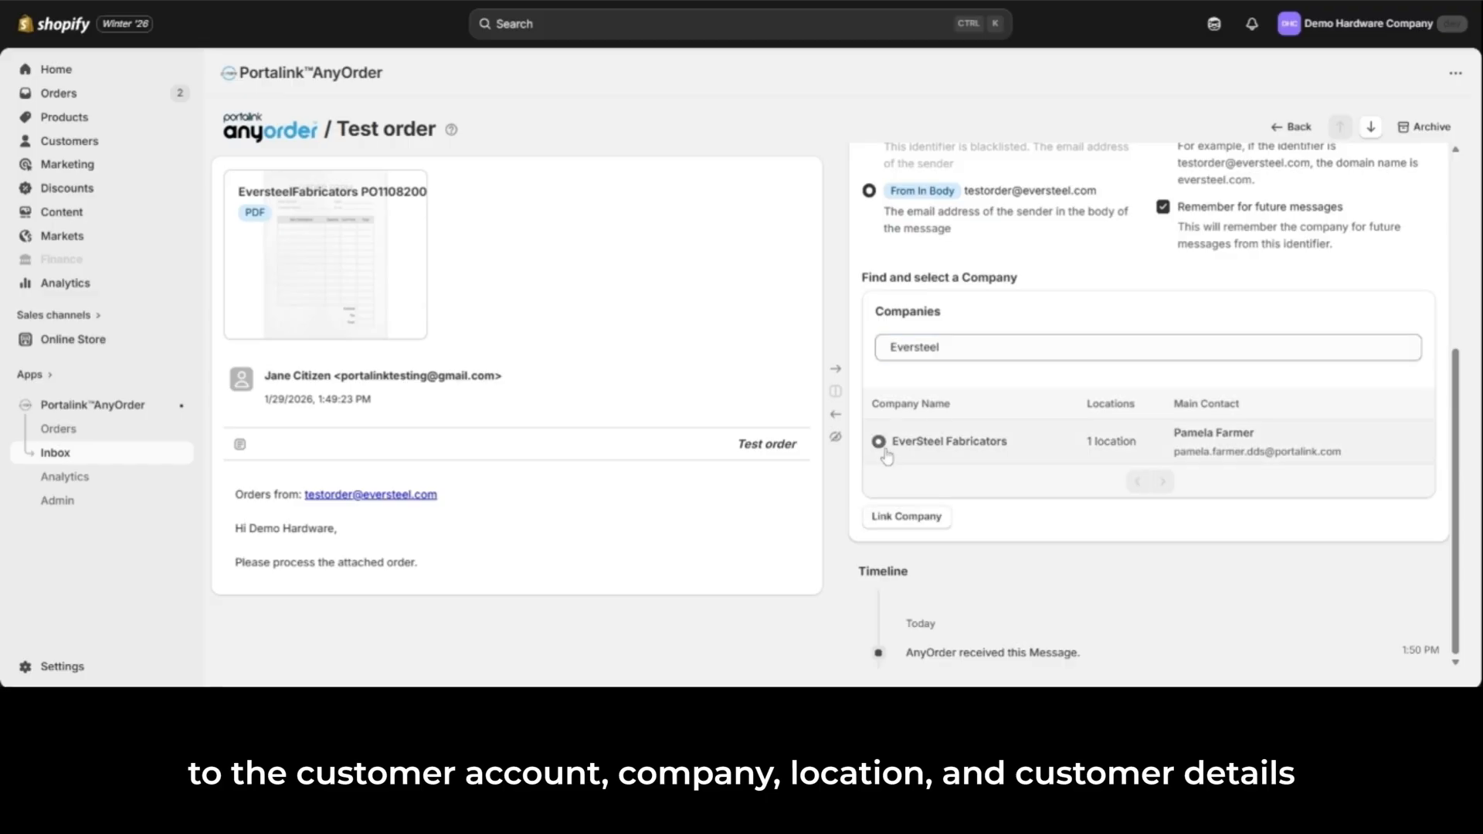
pyautogui.click(905, 516)
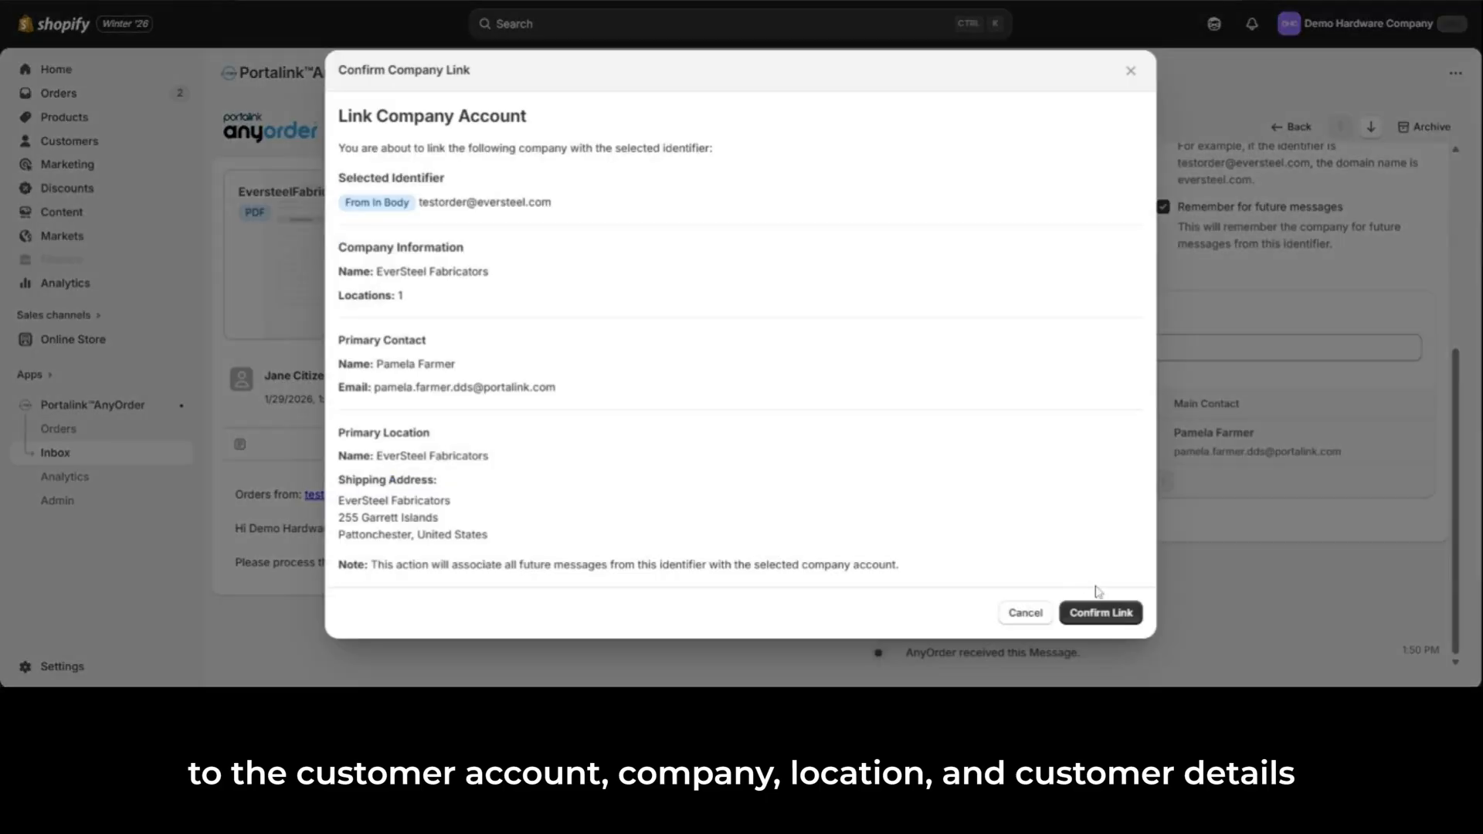
pyautogui.click(1113, 618)
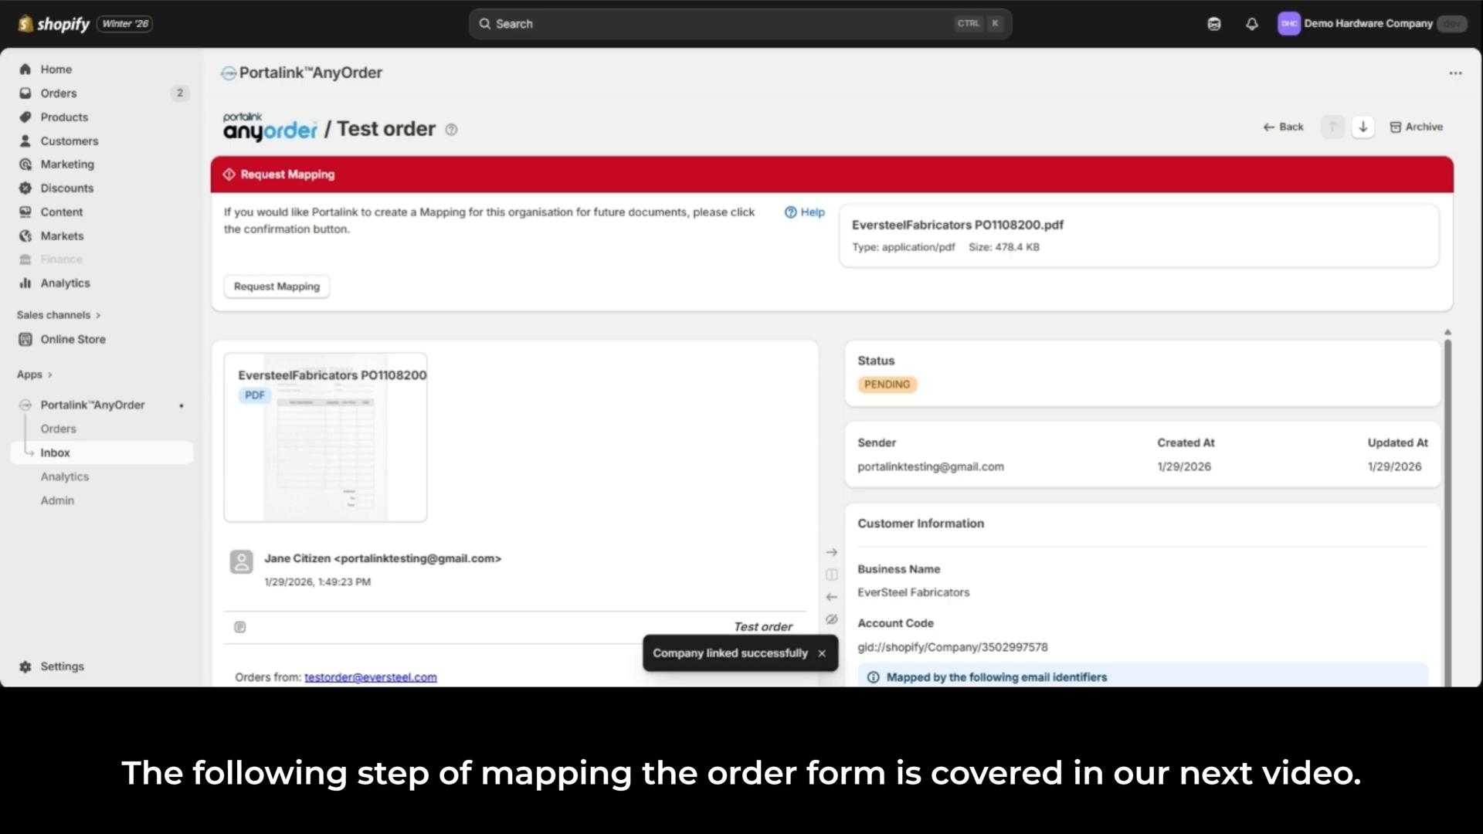
pyautogui.scroll(-2, 1477, 323)
pyautogui.scroll(-3, 1476, 323)
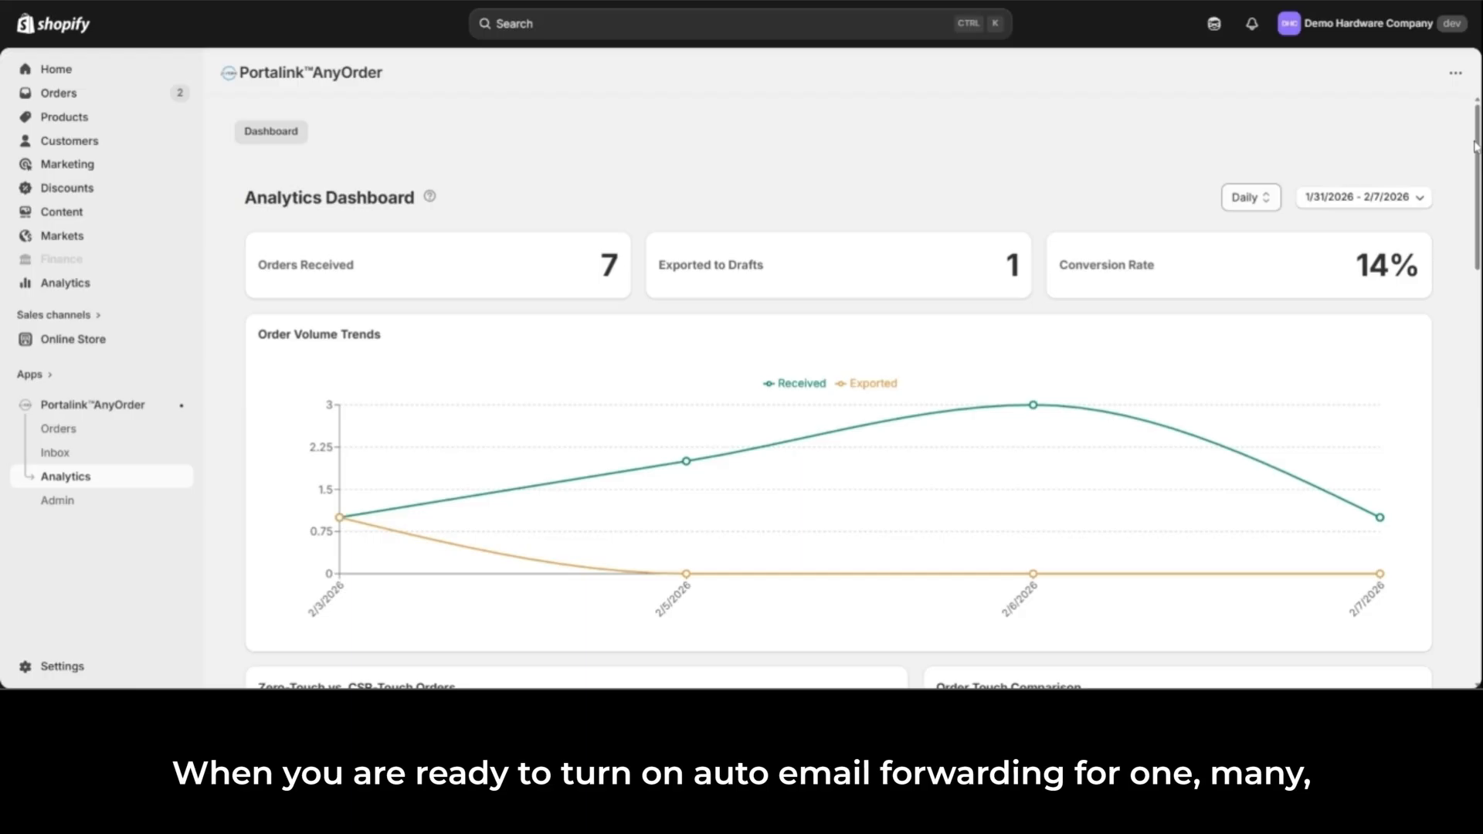
# Step: Review the order volume, touch comparison, validation and processing time charts on AnyOrder's Analytics Dashboard
pyautogui.scroll(-2, 859, 393)
pyautogui.scroll(-5, 858, 392)
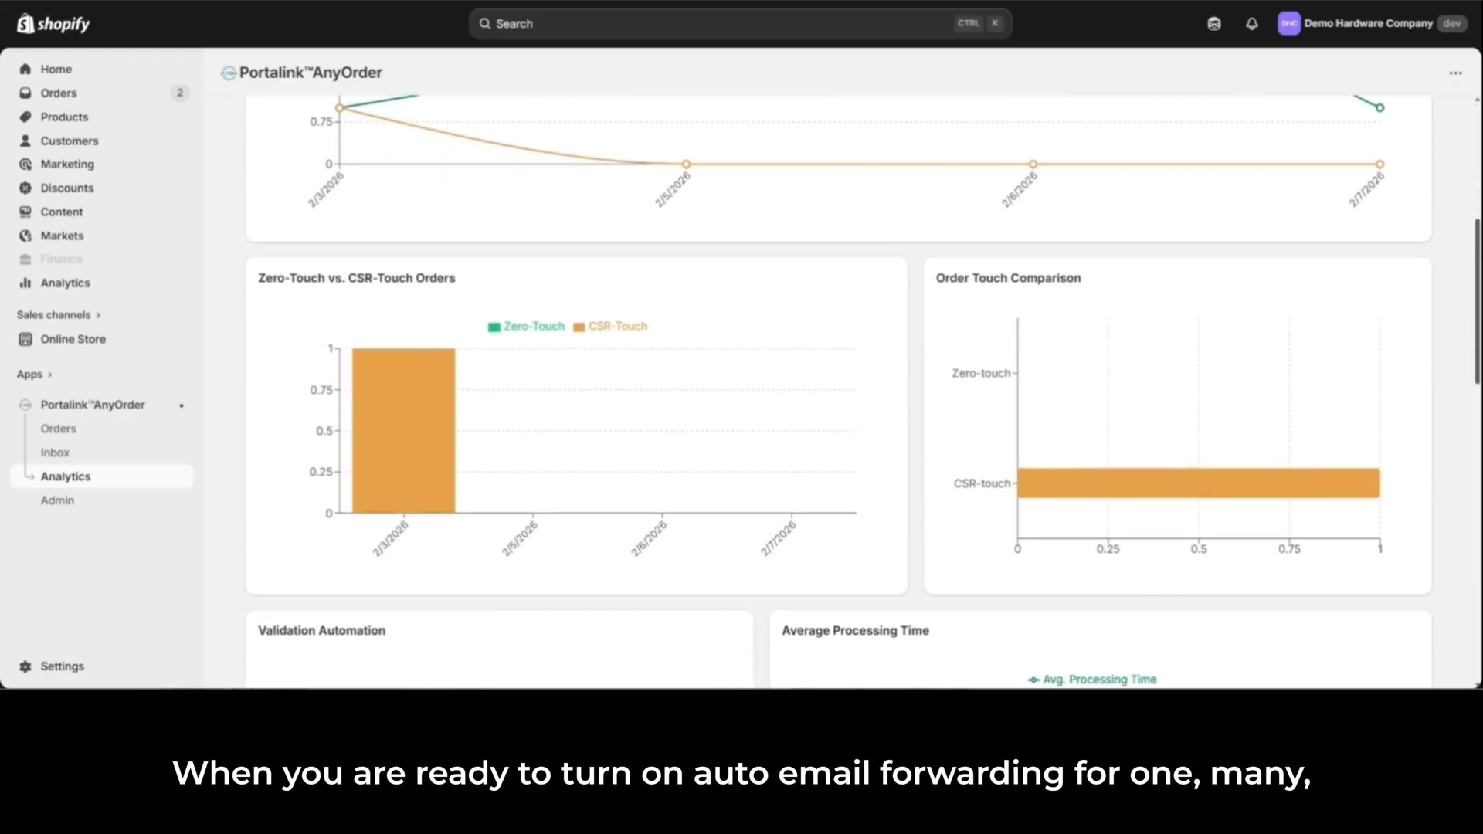
pyautogui.scroll(-5, 858, 392)
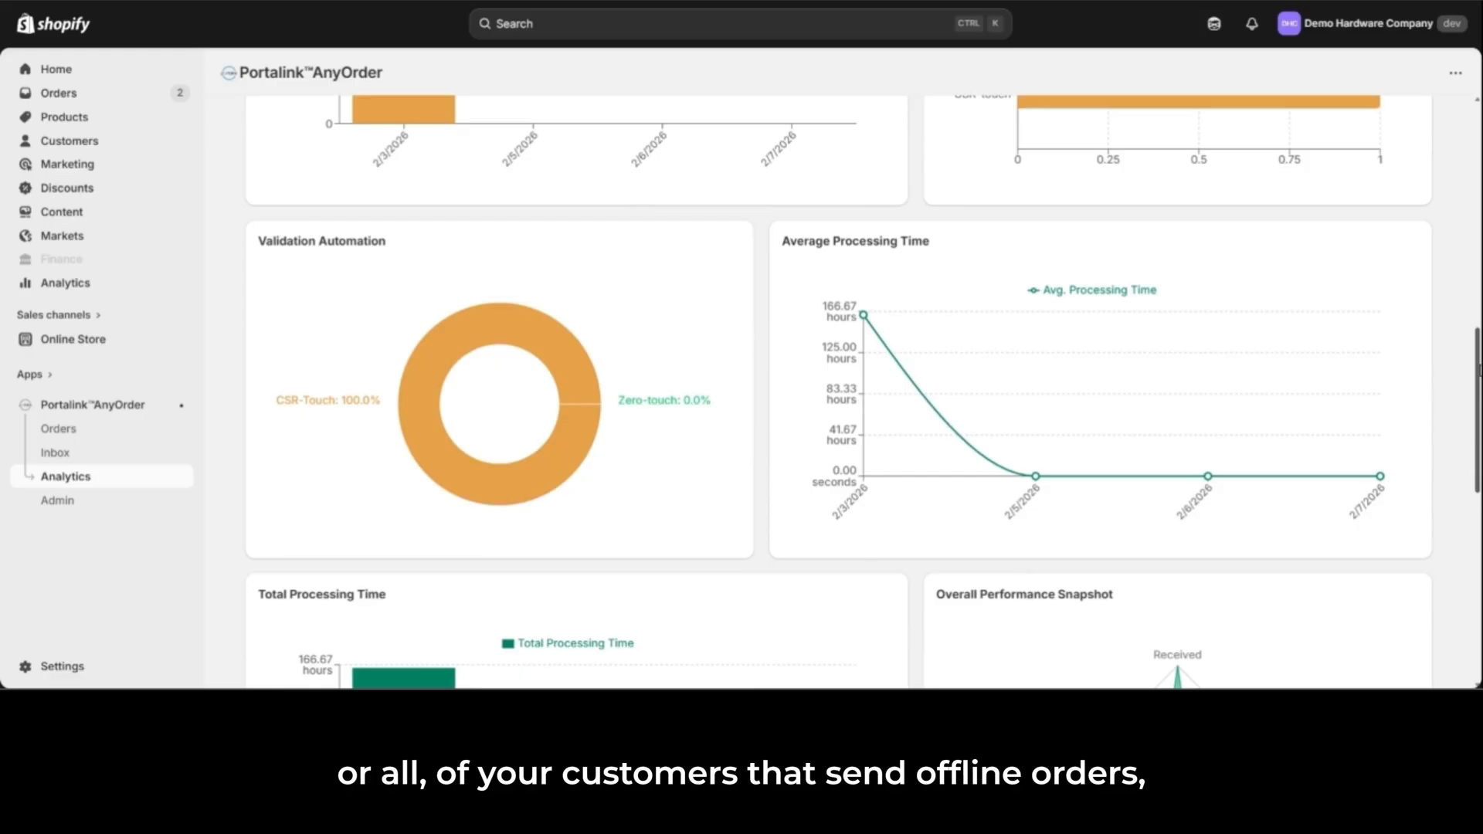
# Step: Review the Total Processing Time, Overall Performance Snapshot and Order Performance Overview charts on the Analytics Dashboard
pyautogui.scroll(-5, 858, 392)
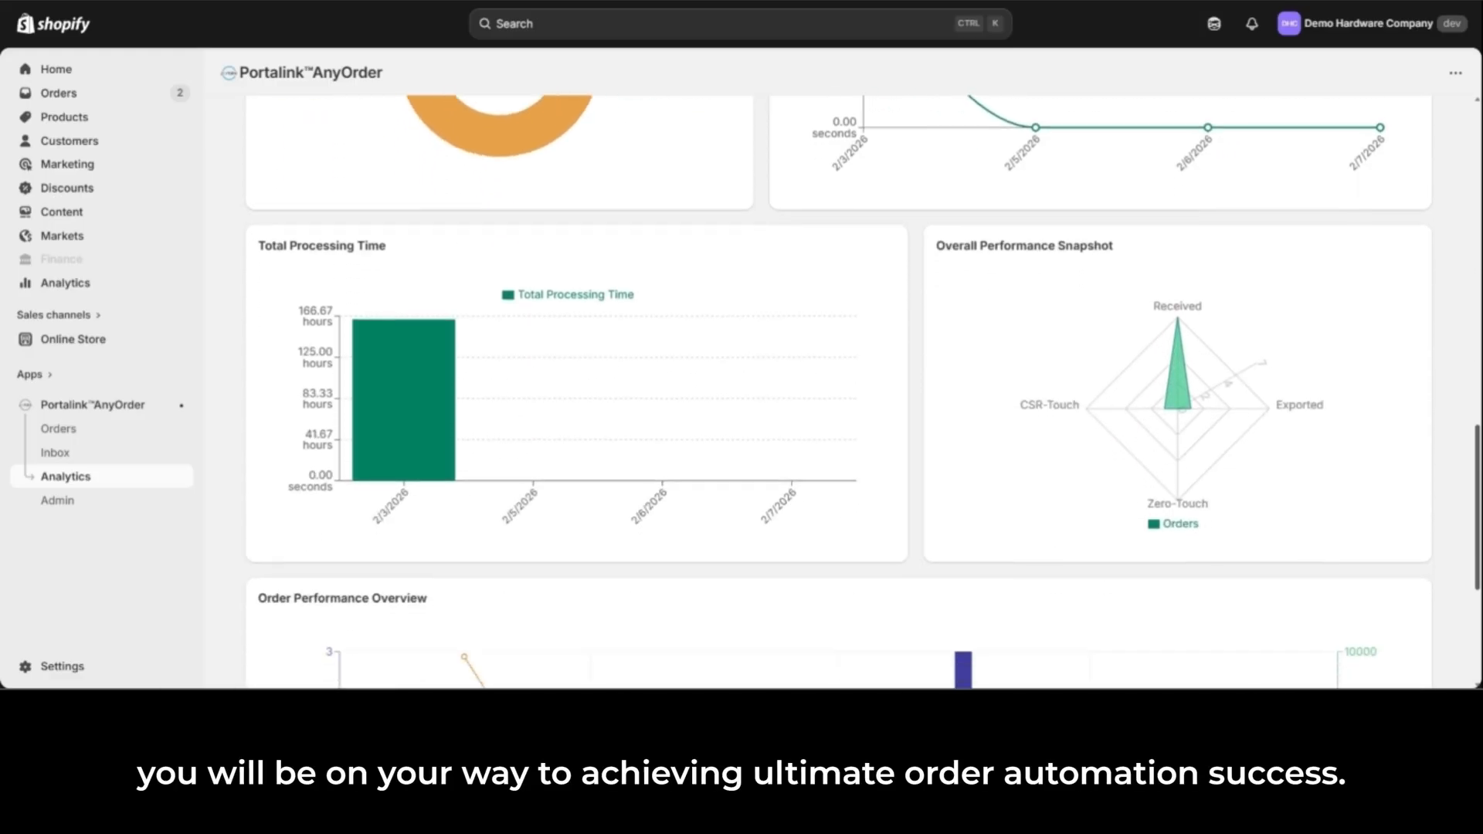
pyautogui.scroll(-5, 1472, 572)
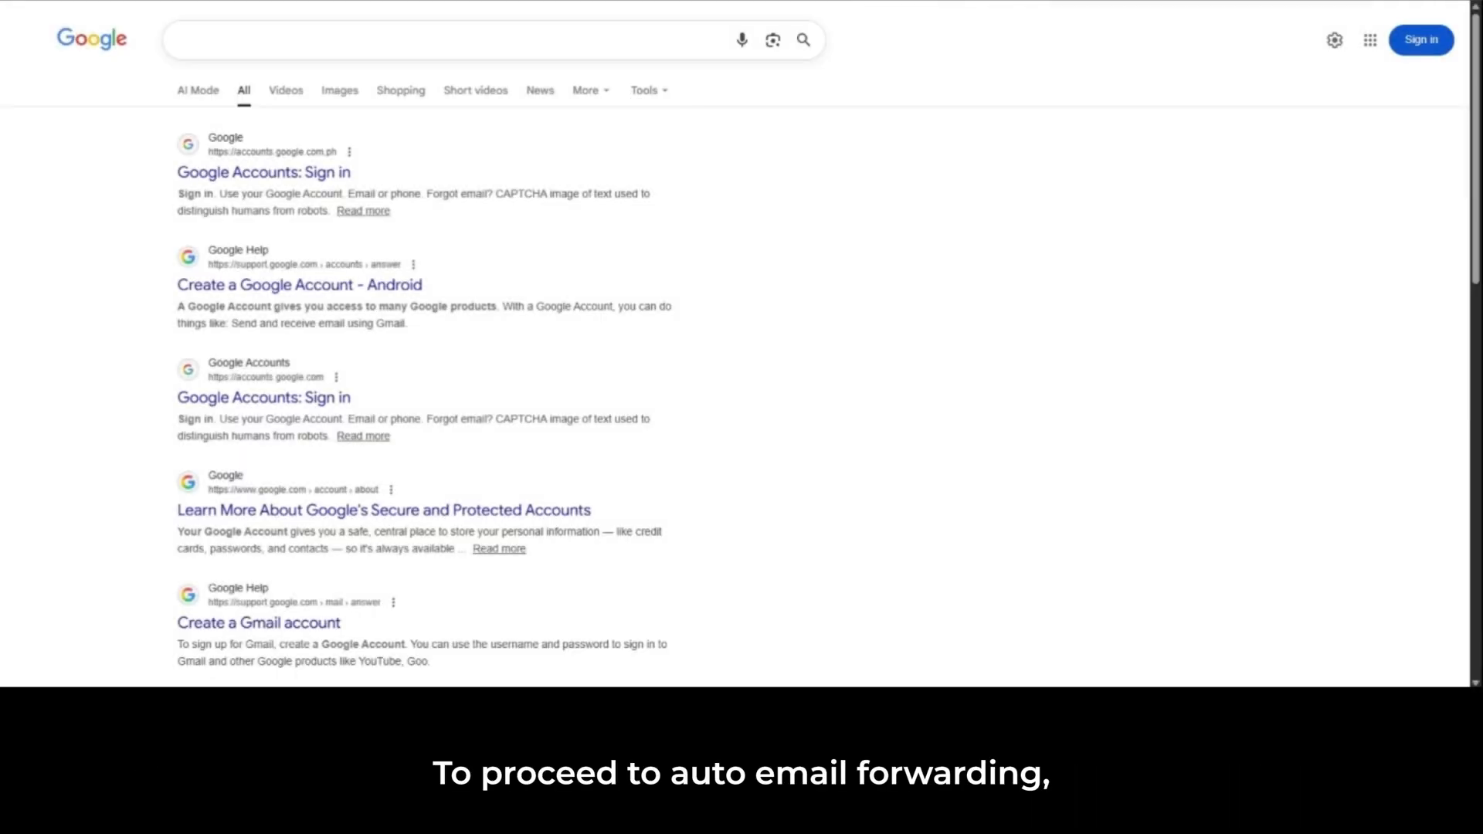
# Step: Switch to Google and search for "how to setup email forwarding in gmail"
pyautogui.click(217, 40)
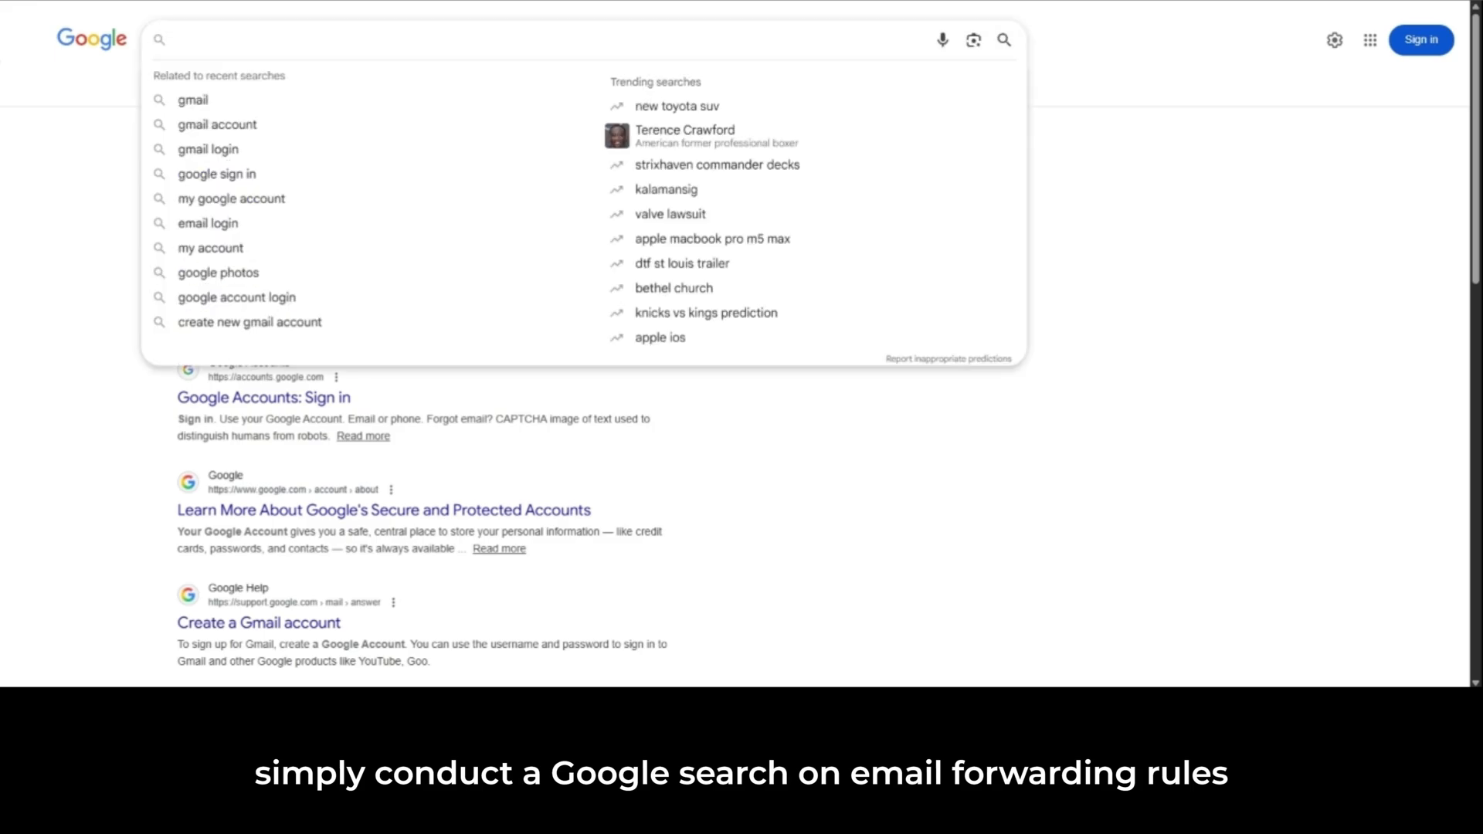
pyautogui.write('how to set')
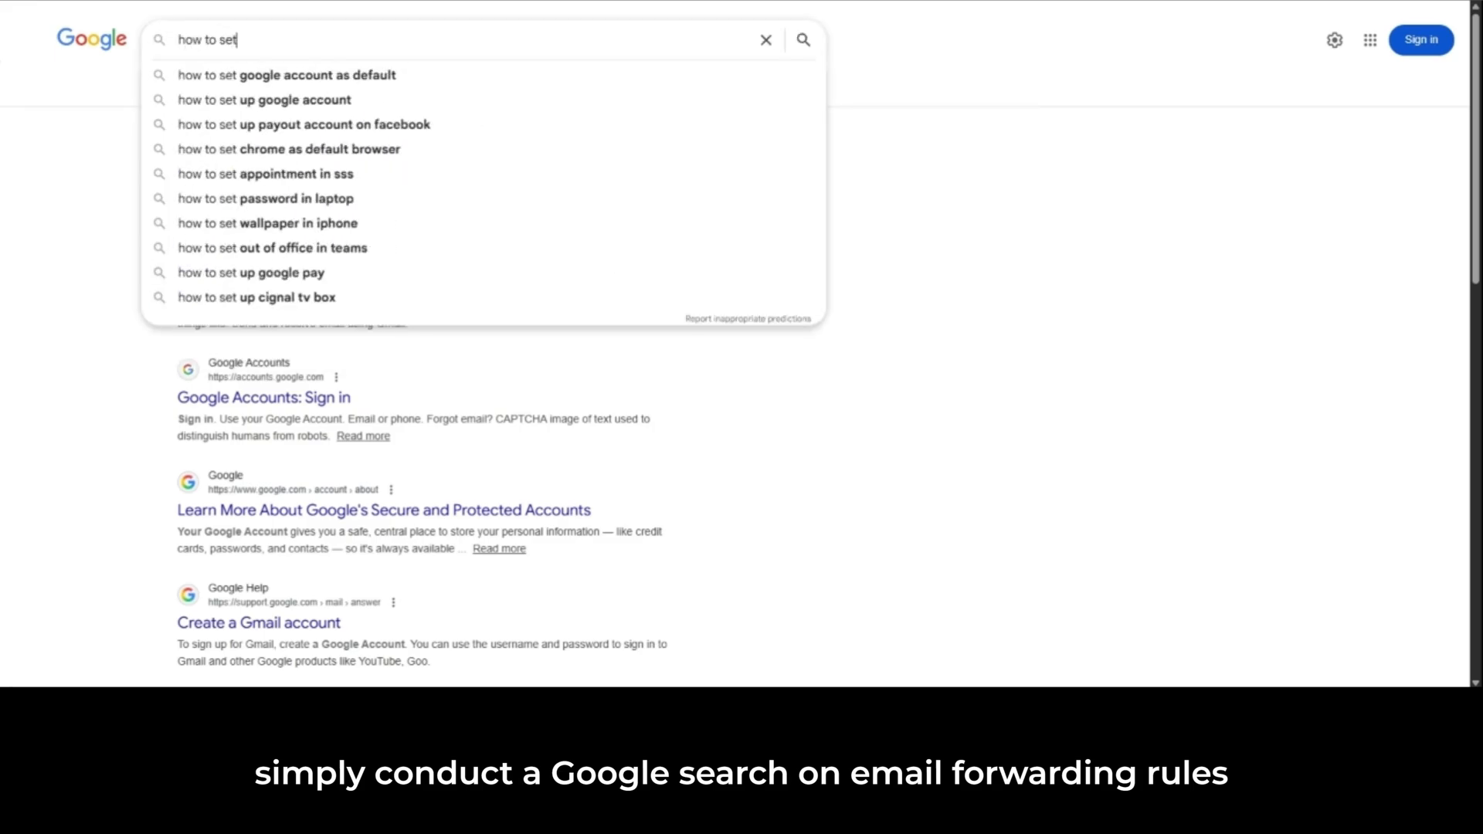
pyautogui.write('up email for')
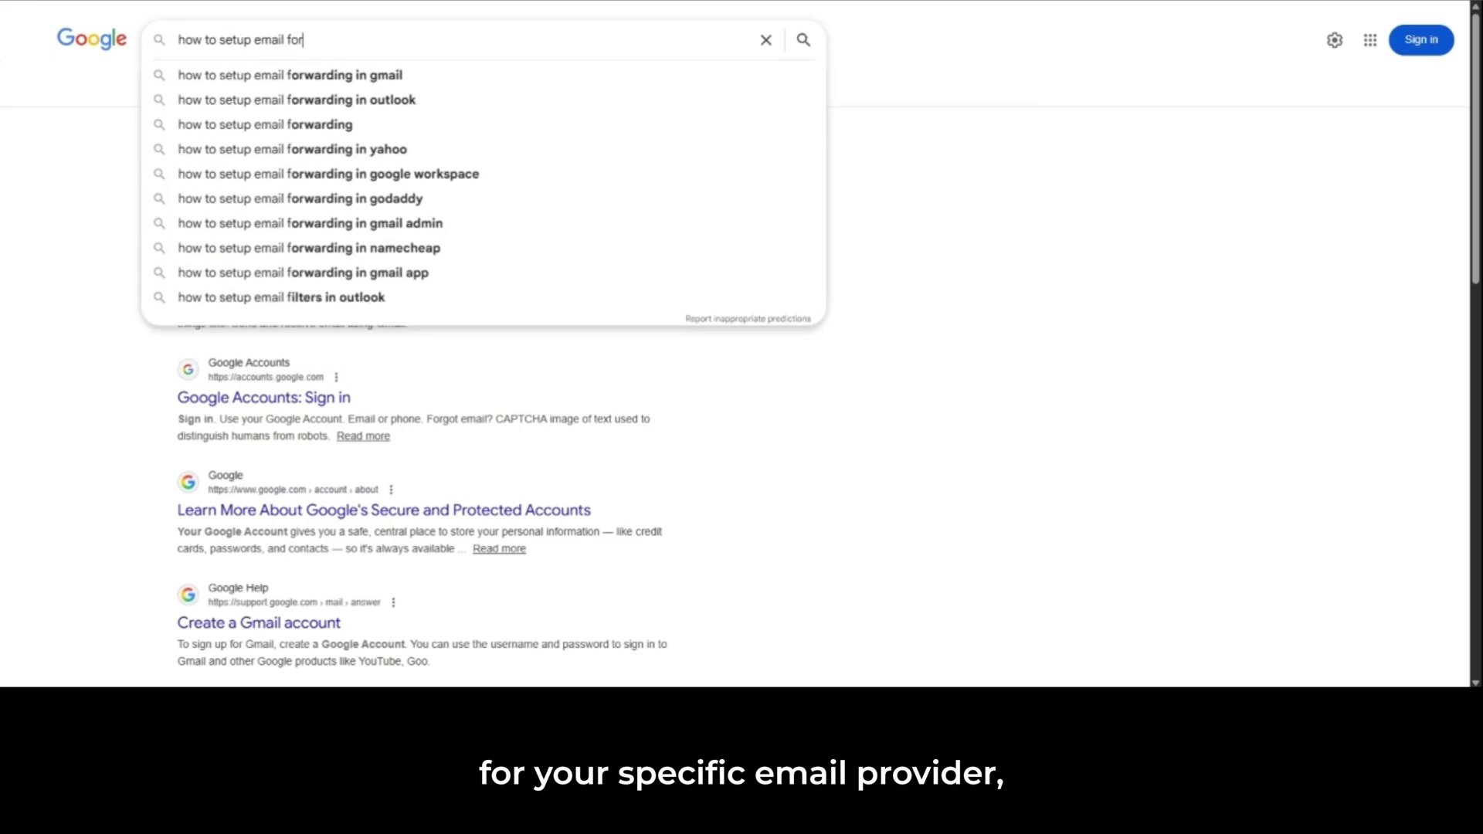
pyautogui.write('wa')
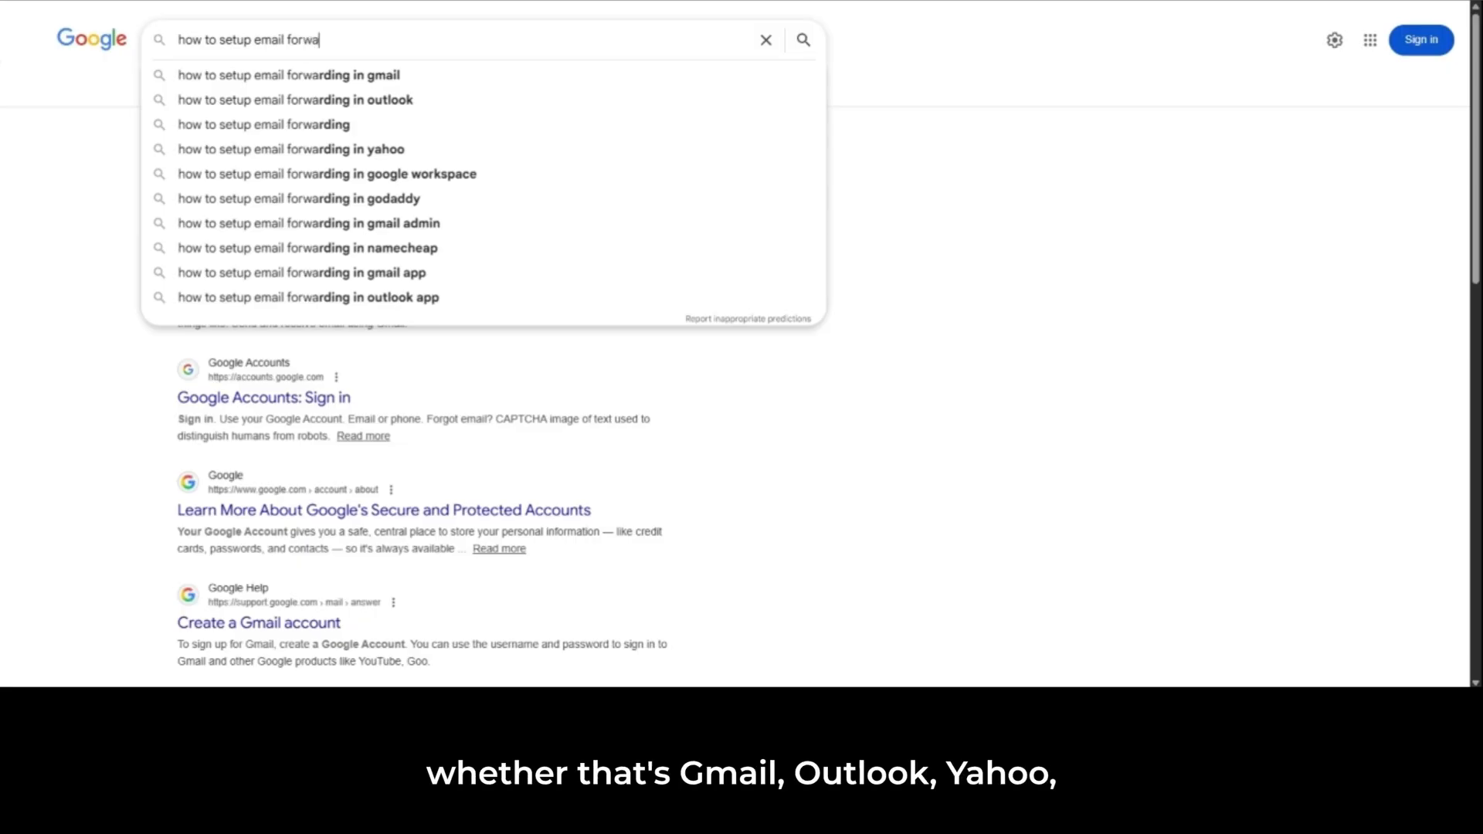
pyautogui.write('rding')
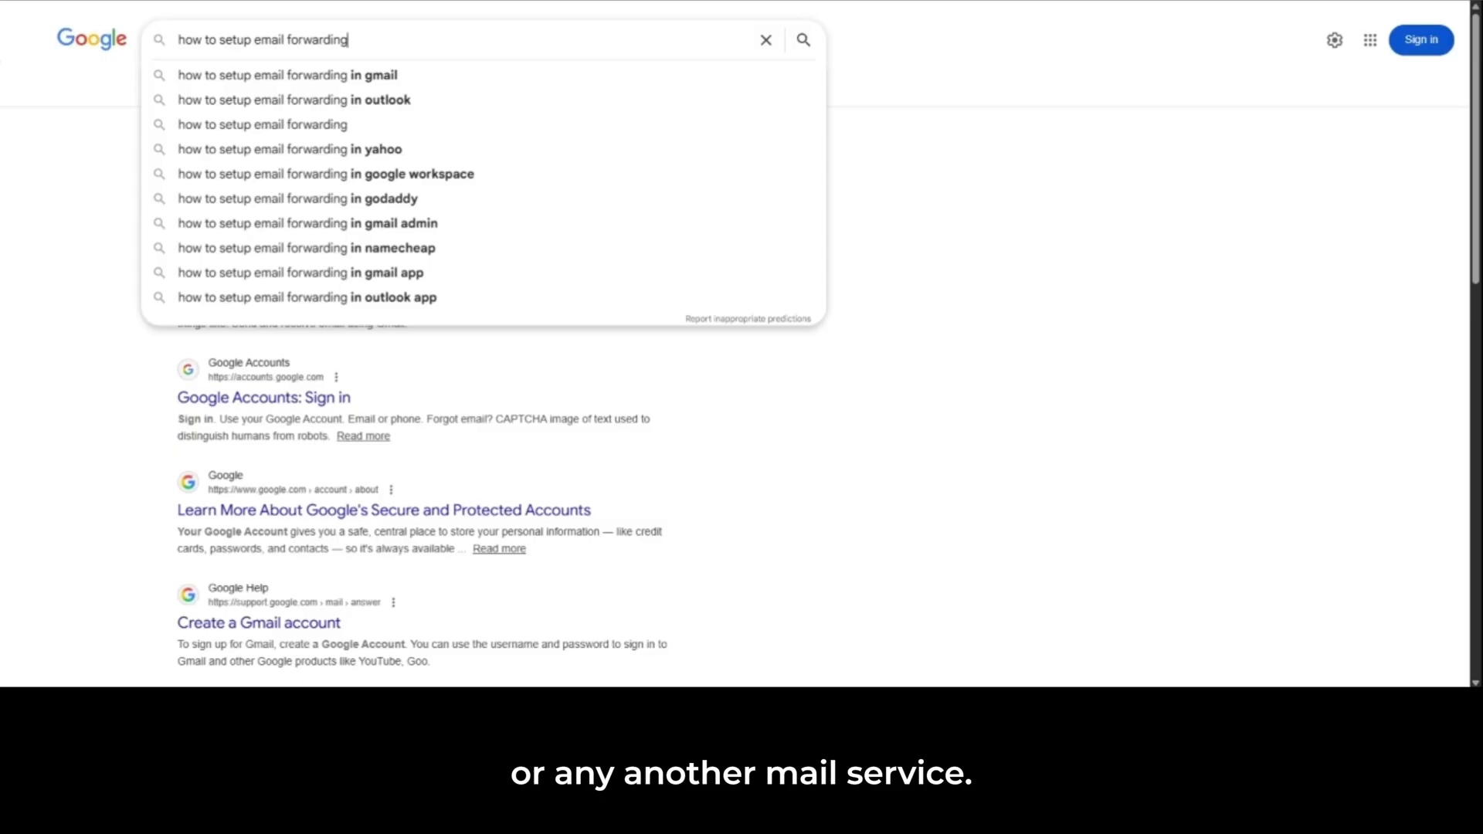
pyautogui.click(340, 84)
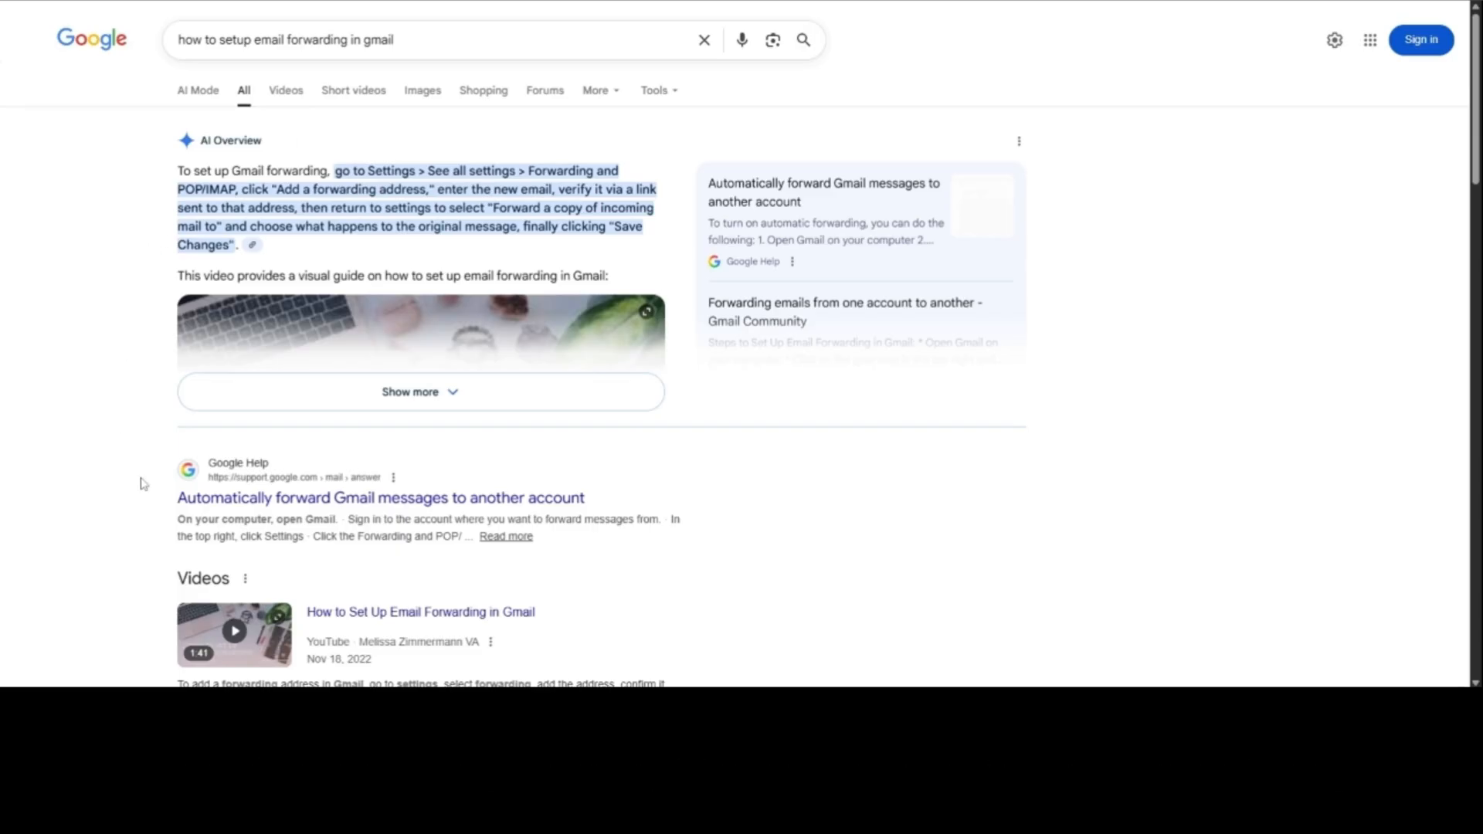
# Step: Open the Gmail Help article "Automatically forward Gmail messages to another account" and read its forwarding and filter instructions
pyautogui.click(181, 502)
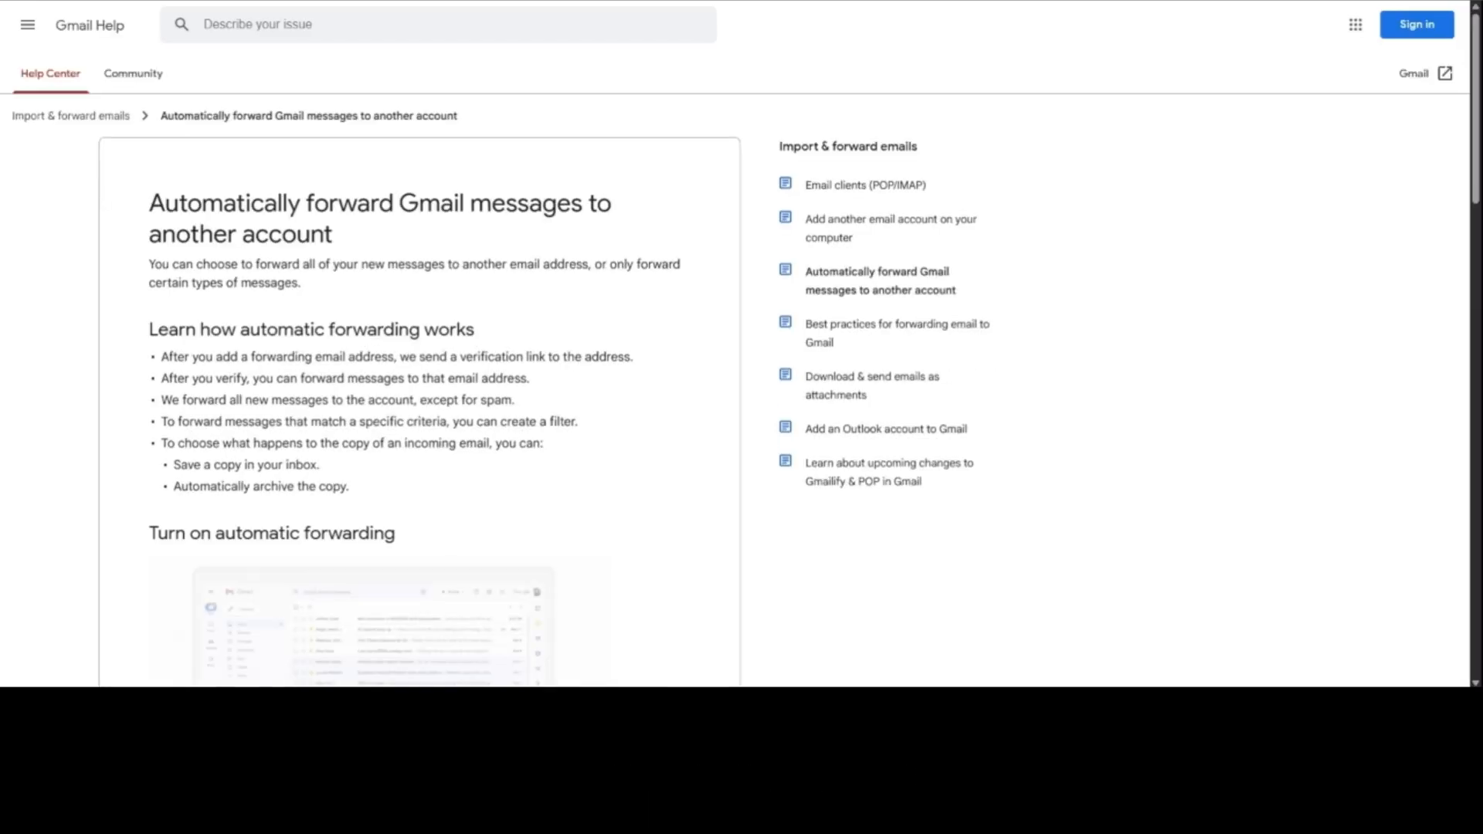
pyautogui.scroll(-2, 73, 388)
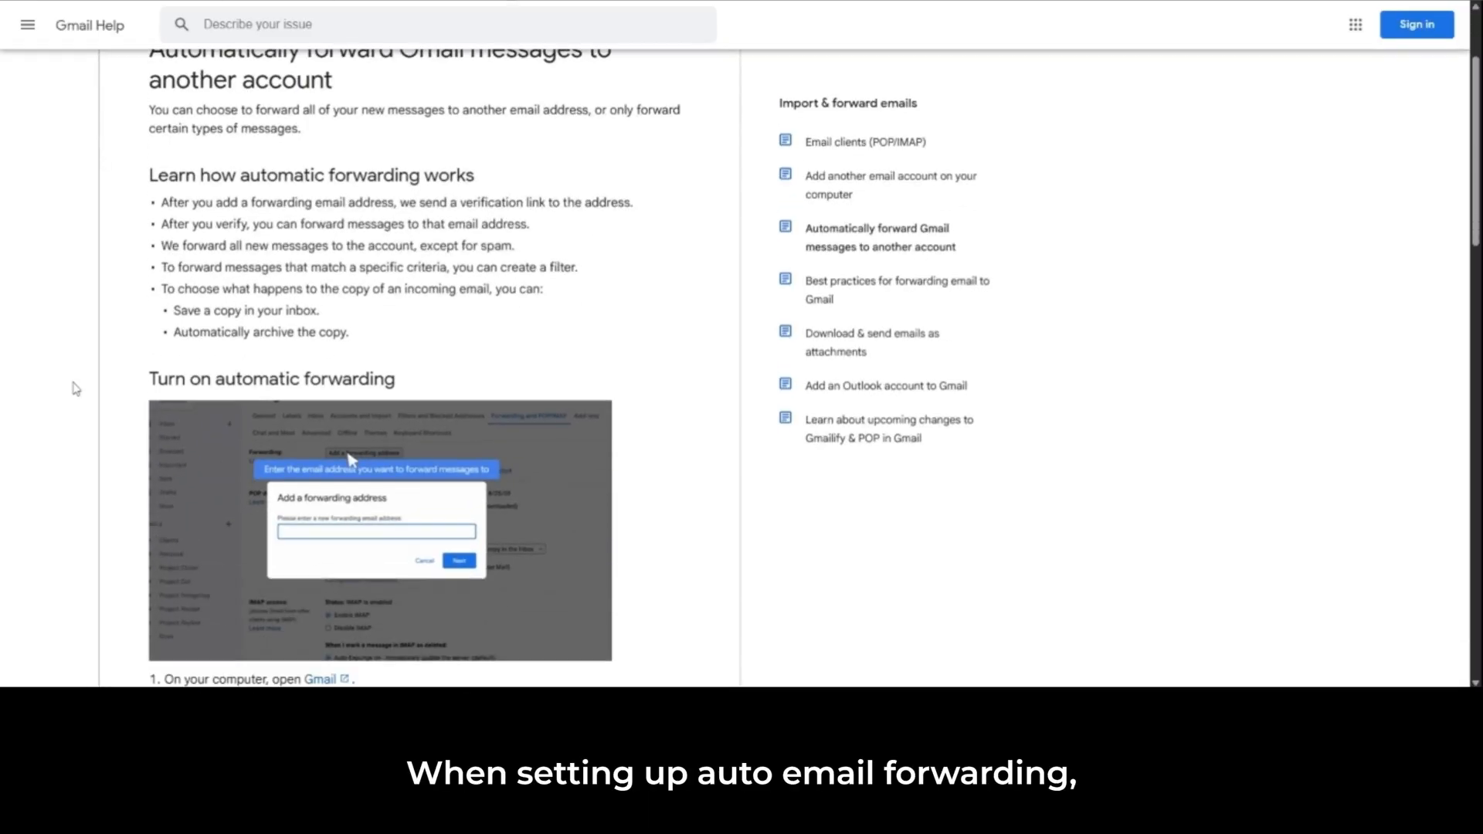
pyautogui.scroll(-3, 74, 388)
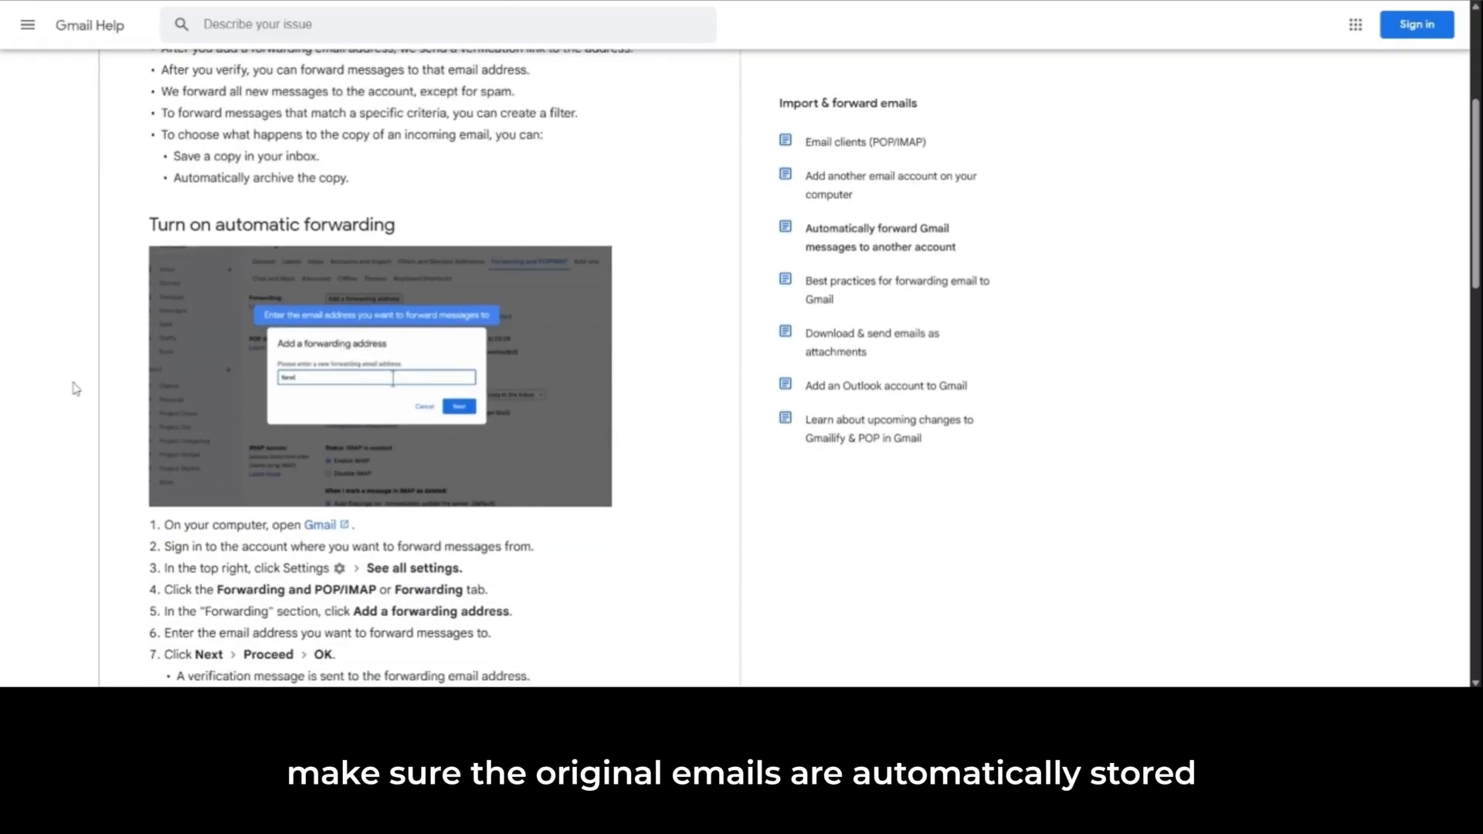
pyautogui.scroll(-3, 73, 388)
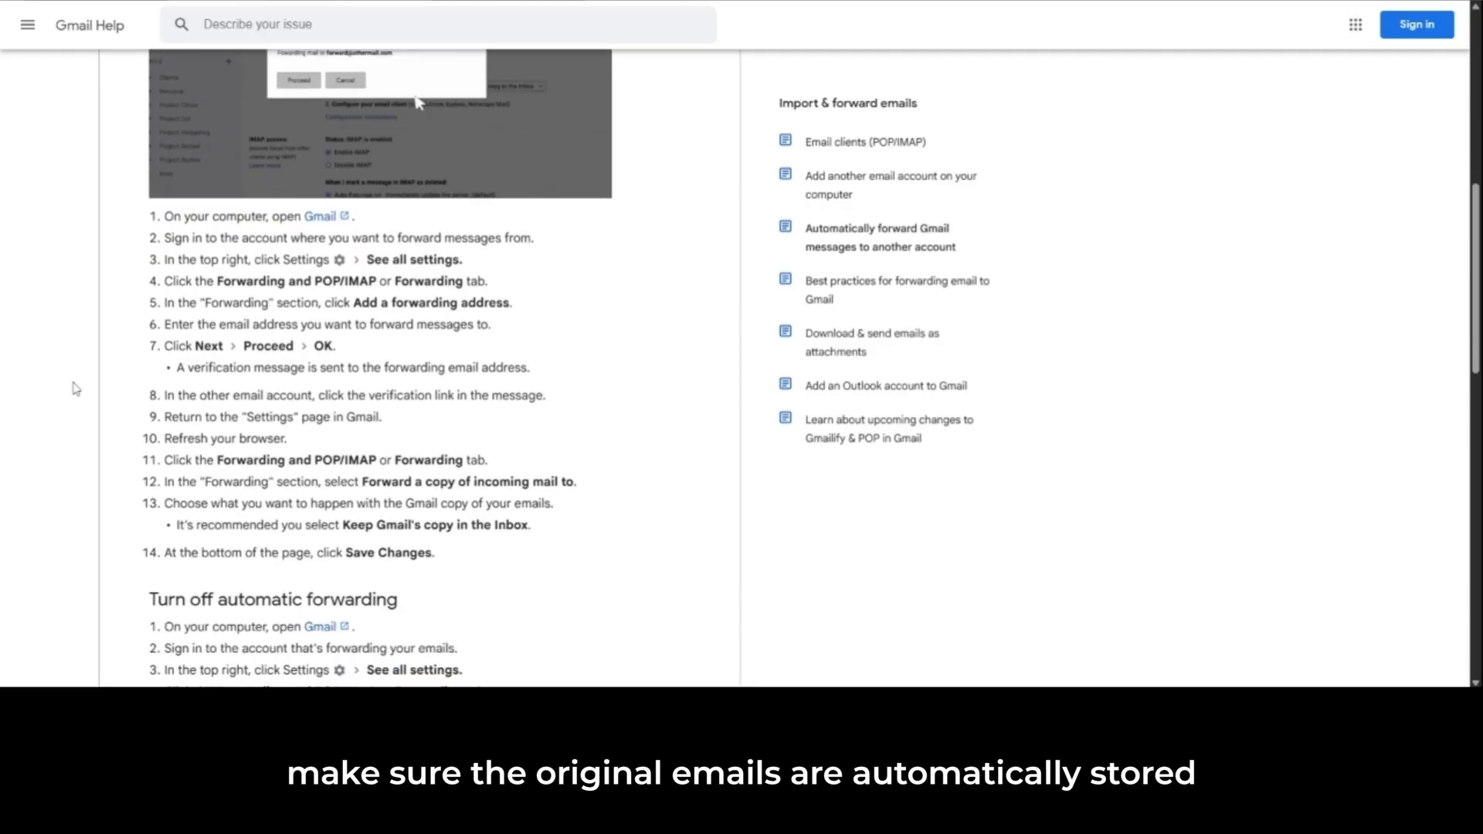
pyautogui.scroll(-3, 74, 387)
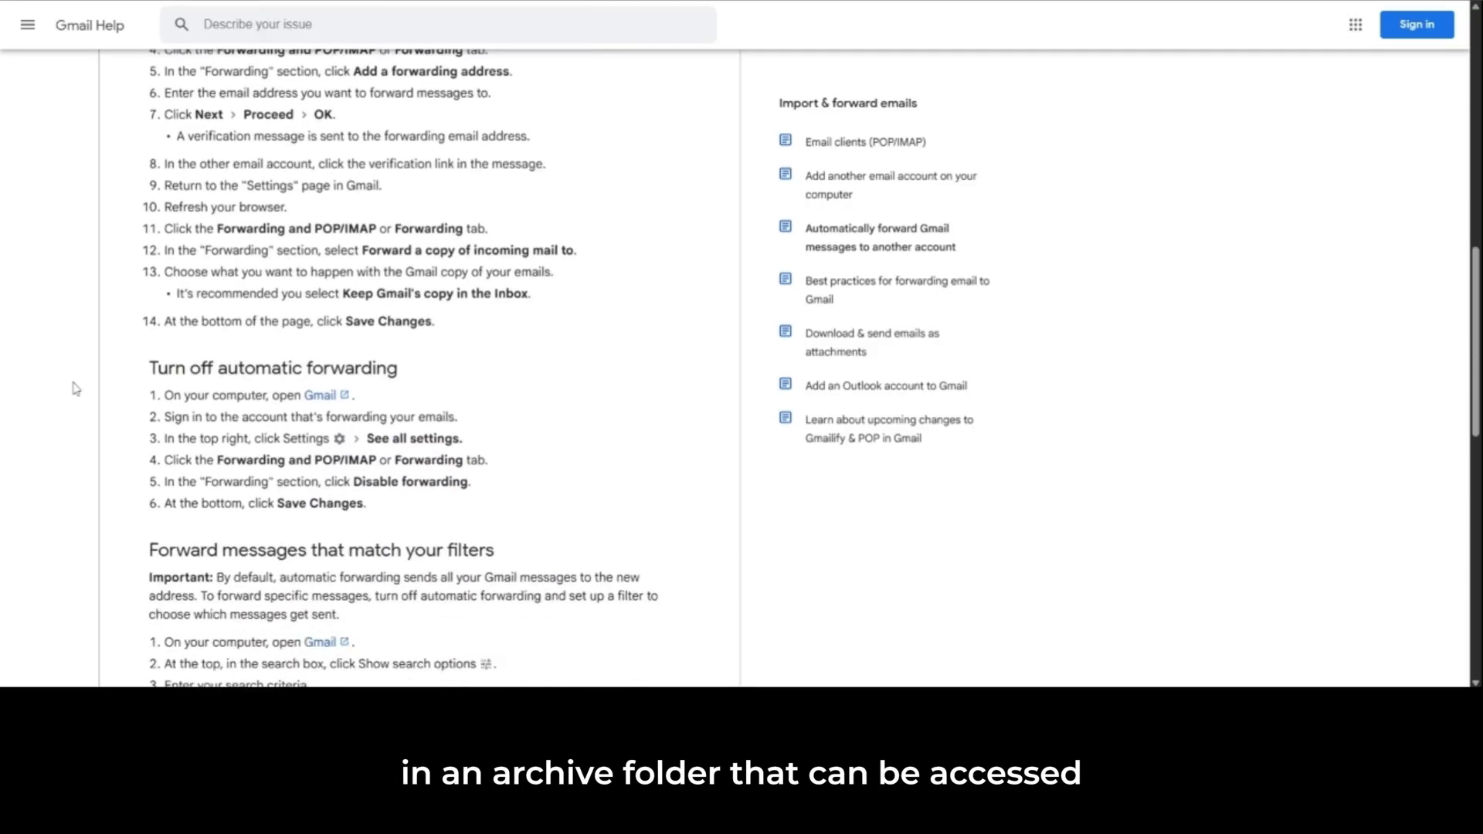
pyautogui.scroll(-2, 75, 388)
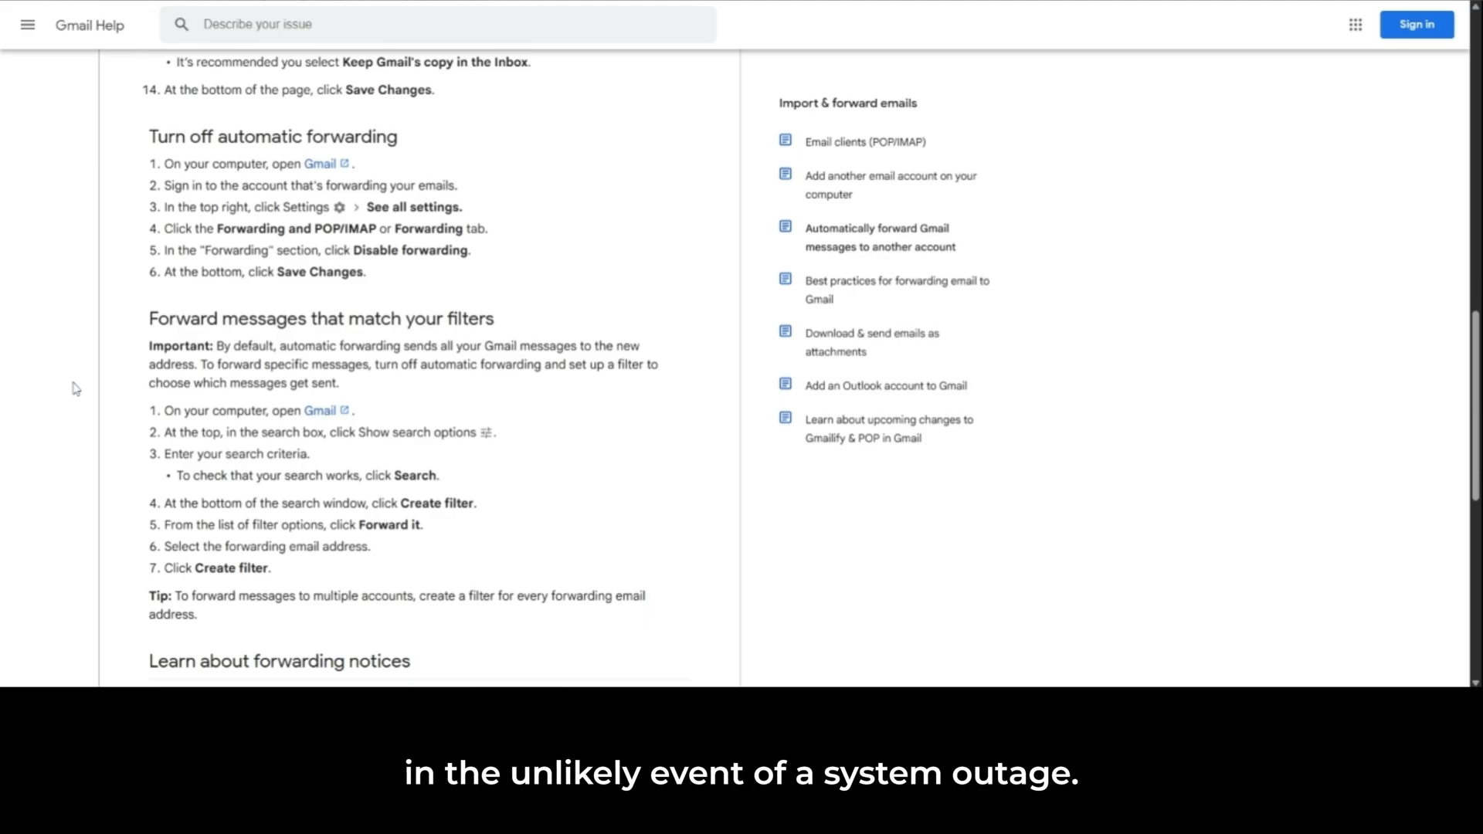
pyautogui.scroll(-3, 75, 389)
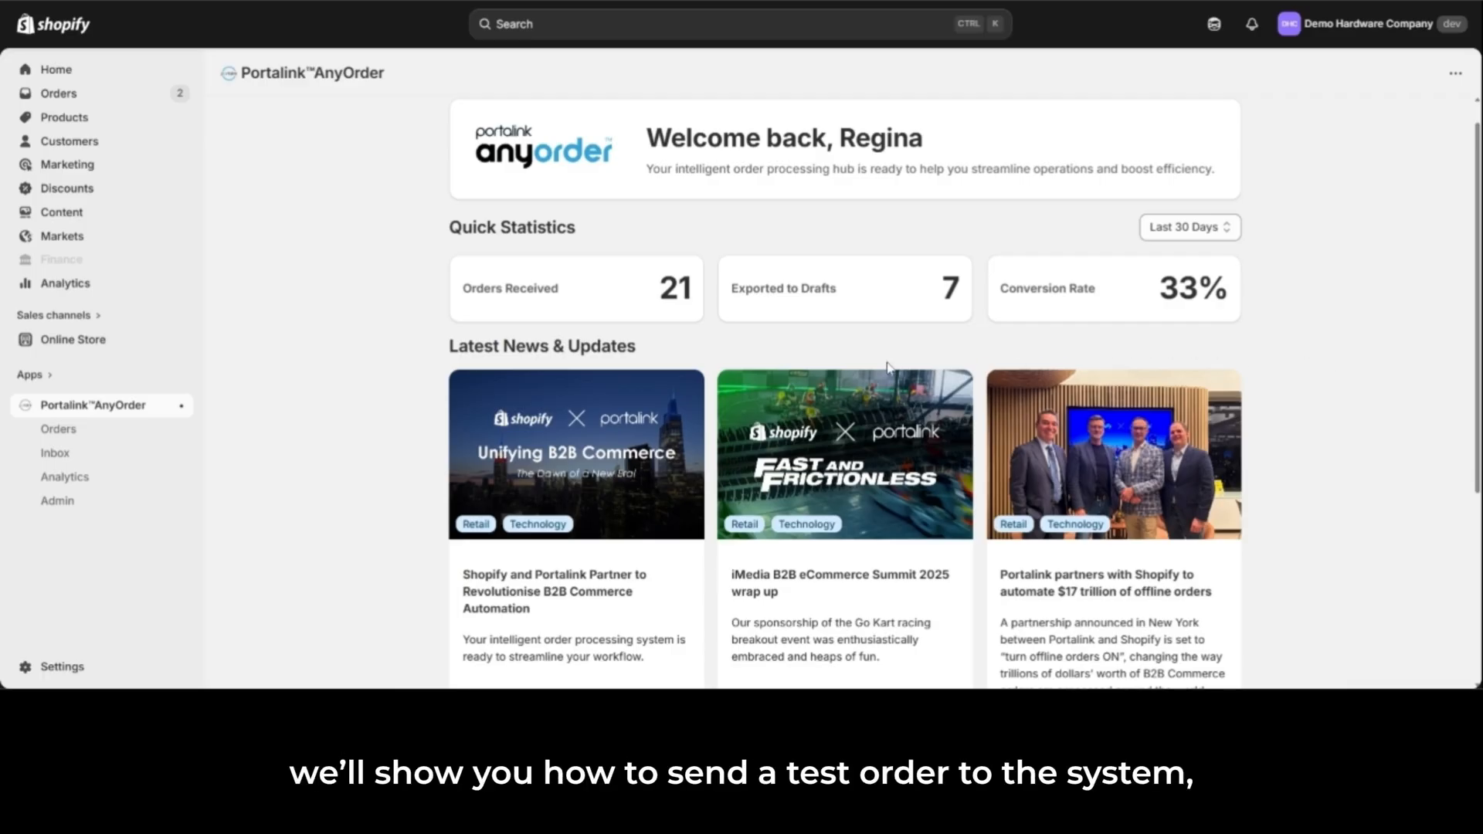
# Step: Switch to AnyOrder in Shopify and view the inbox messages under Linking Required, Mappings Verification and Pending
pyautogui.click(78, 461)
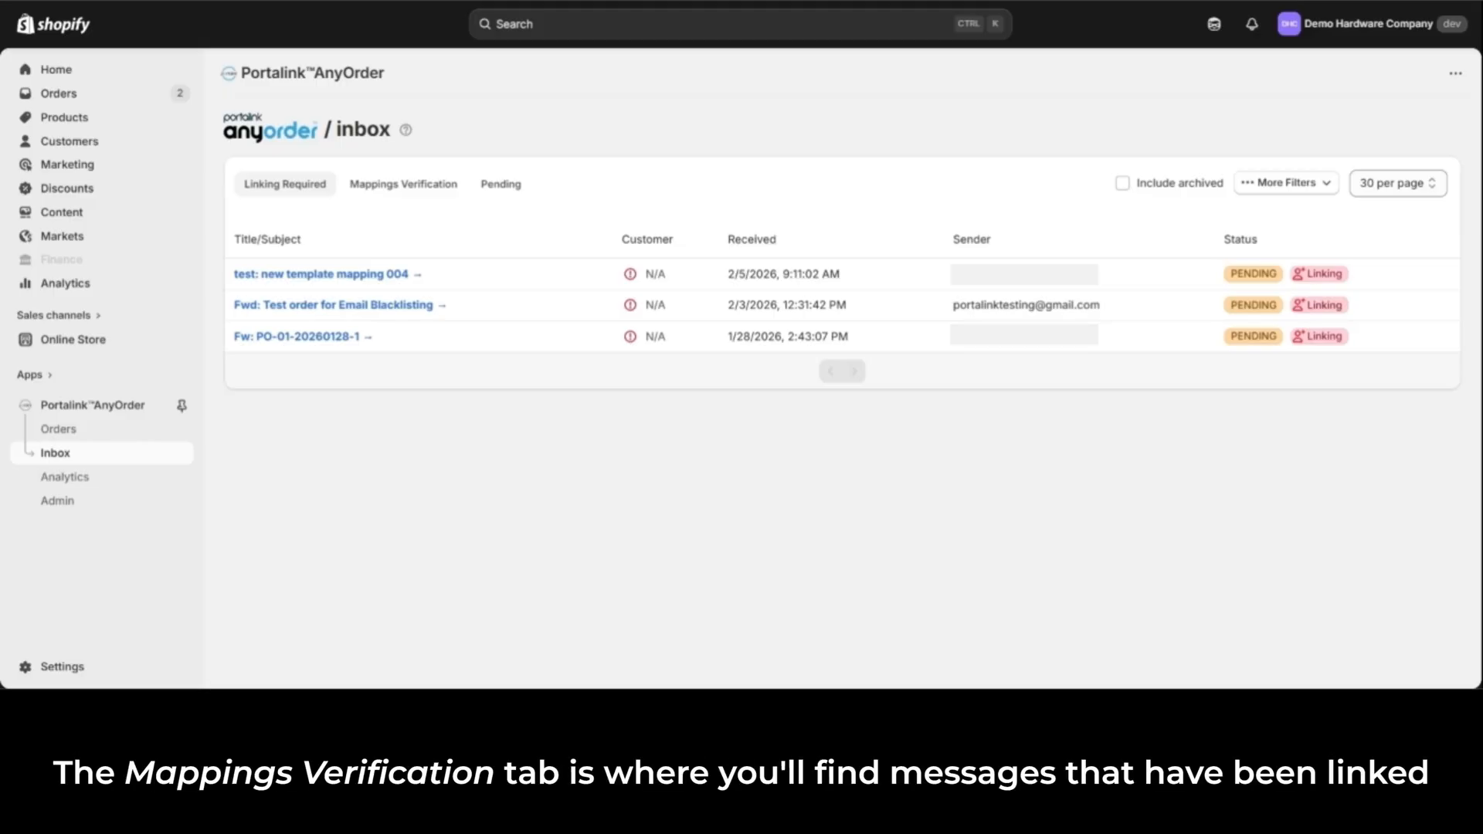
pyautogui.click(427, 194)
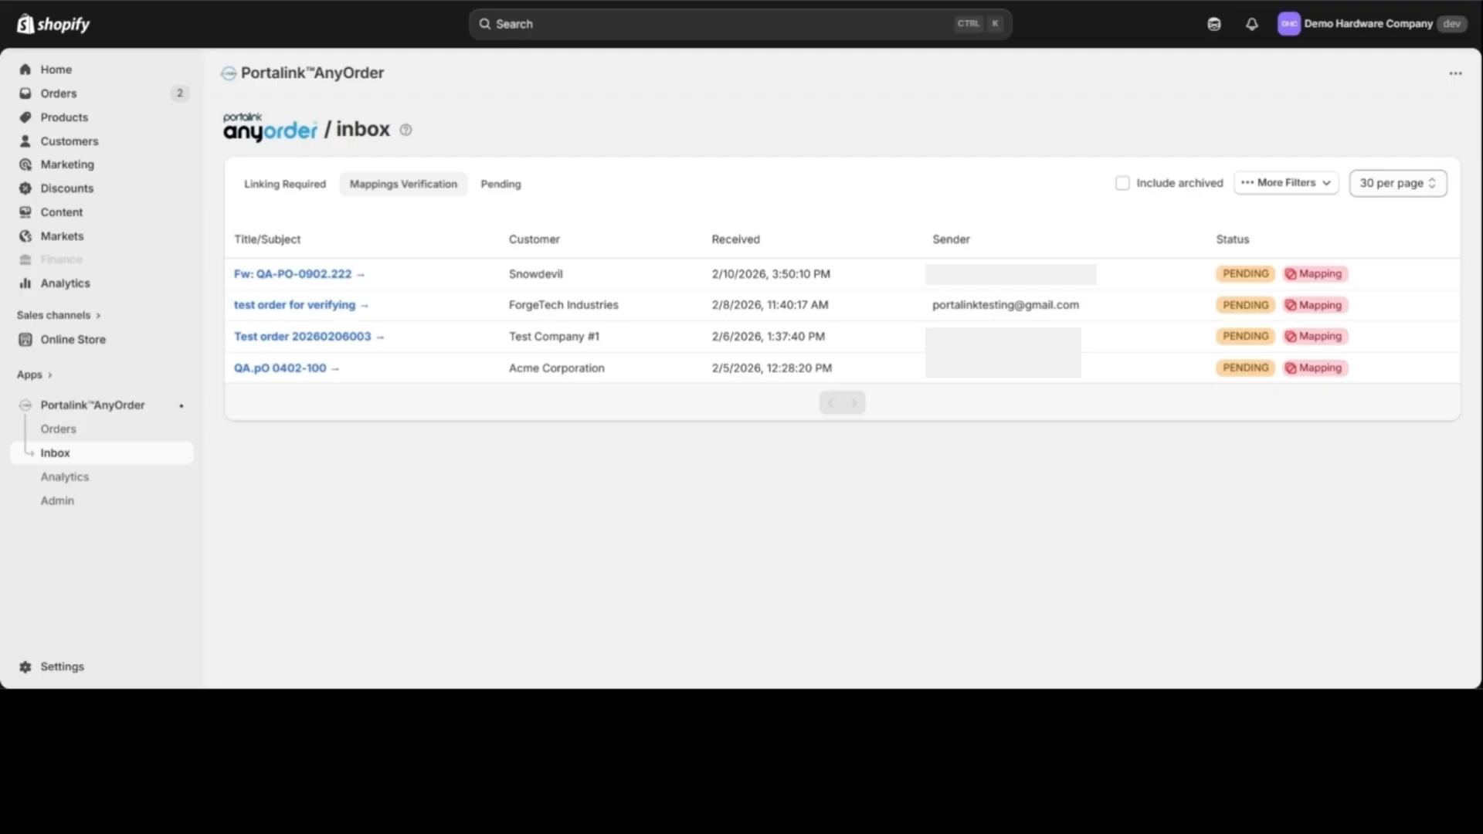
pyautogui.click(519, 189)
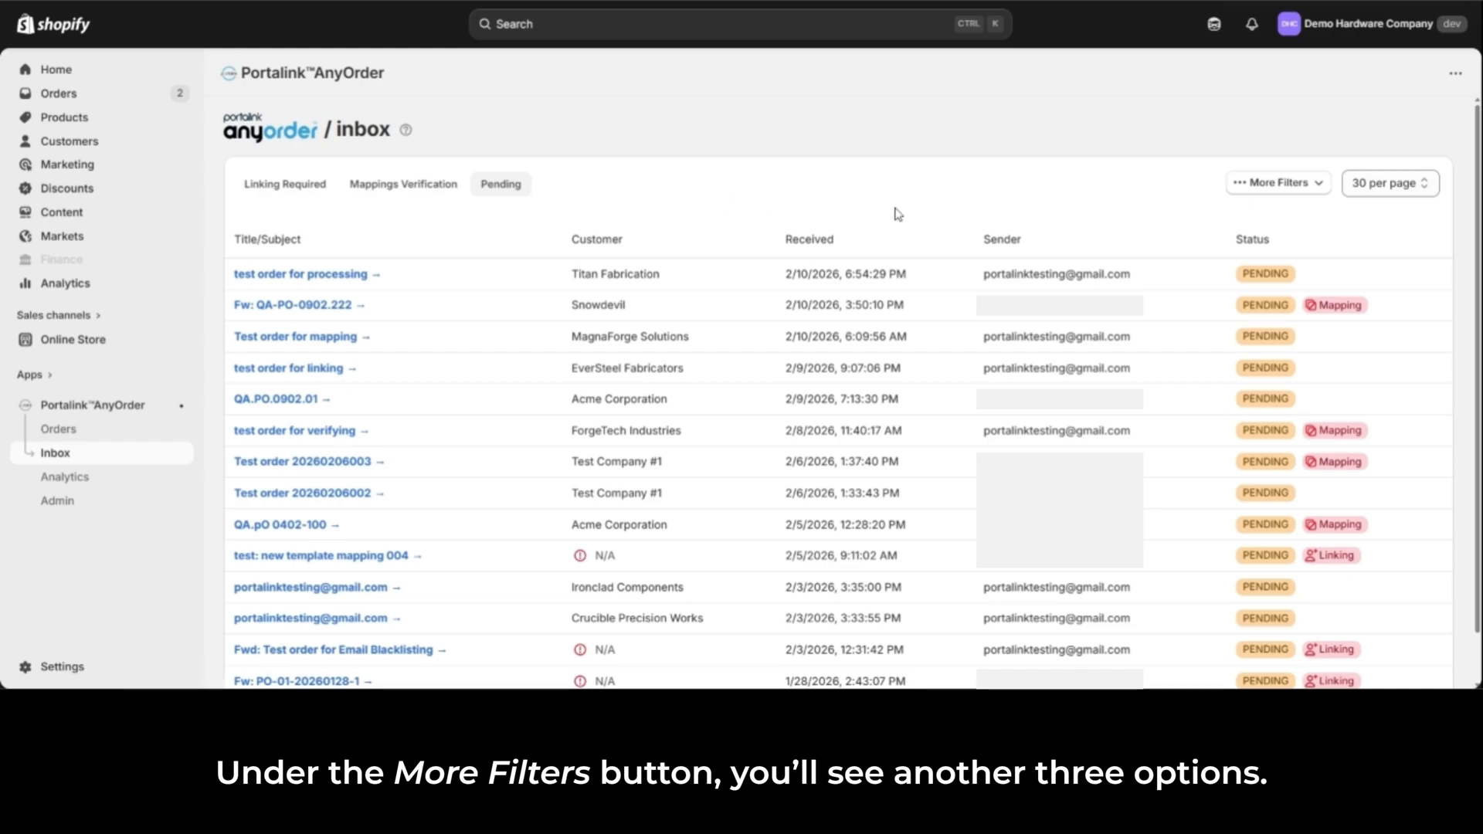
# Step: View the AnyOrder inbox under the additional All Messages, Processing and Archived filters in turn
pyautogui.click(1321, 189)
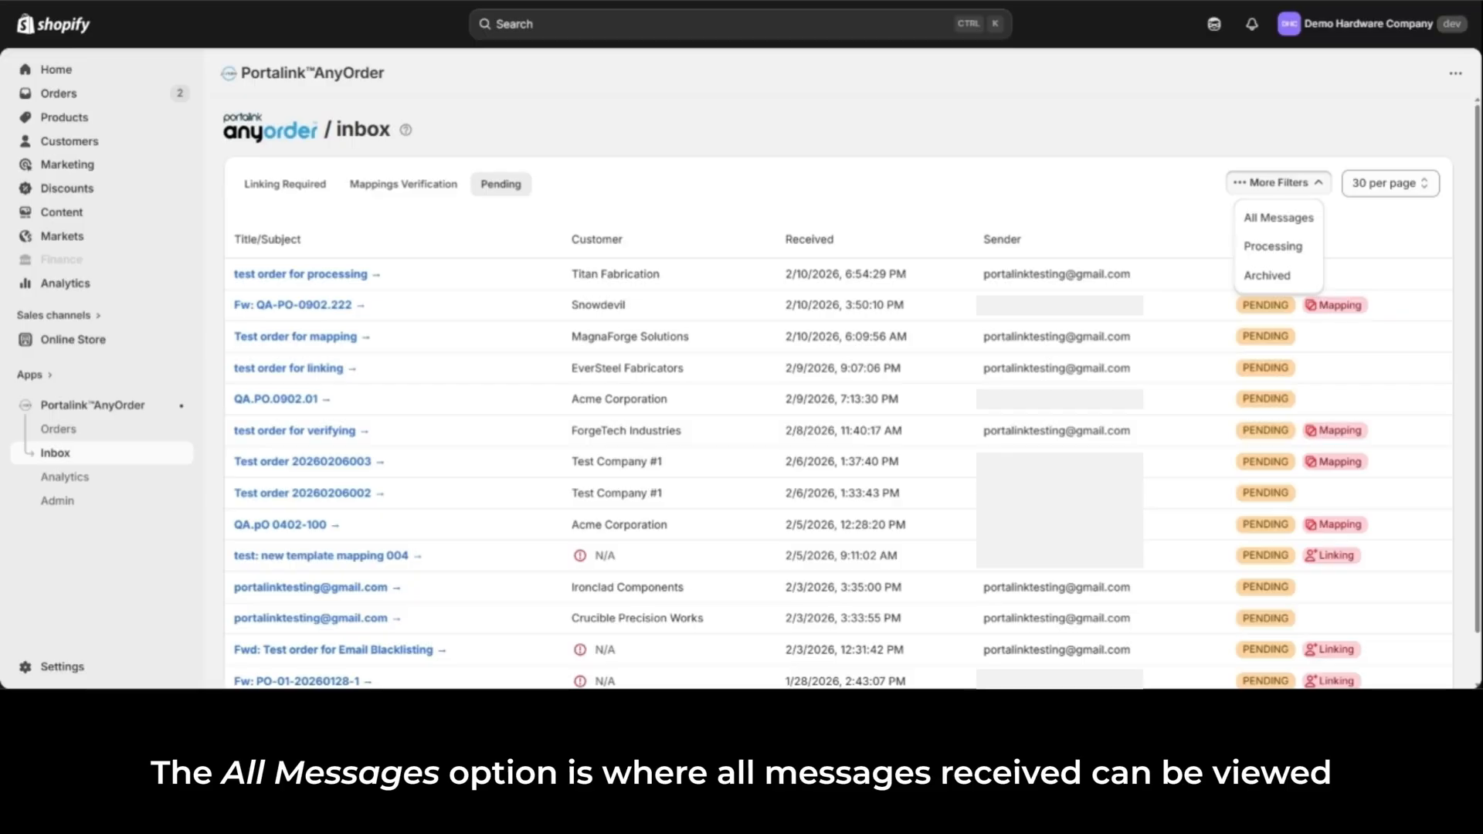
pyautogui.click(1313, 219)
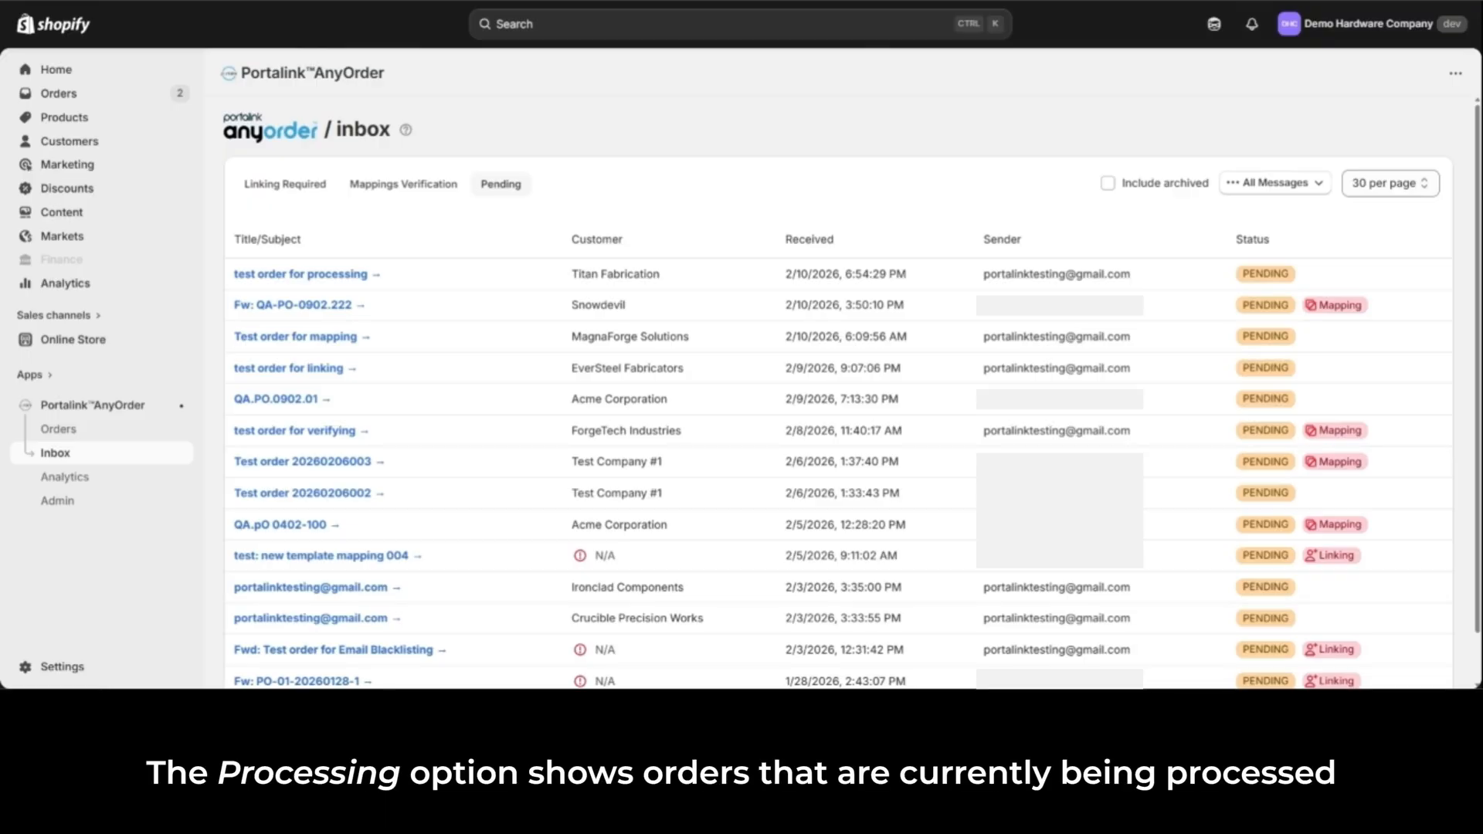
pyautogui.click(1315, 184)
pyautogui.click(1304, 244)
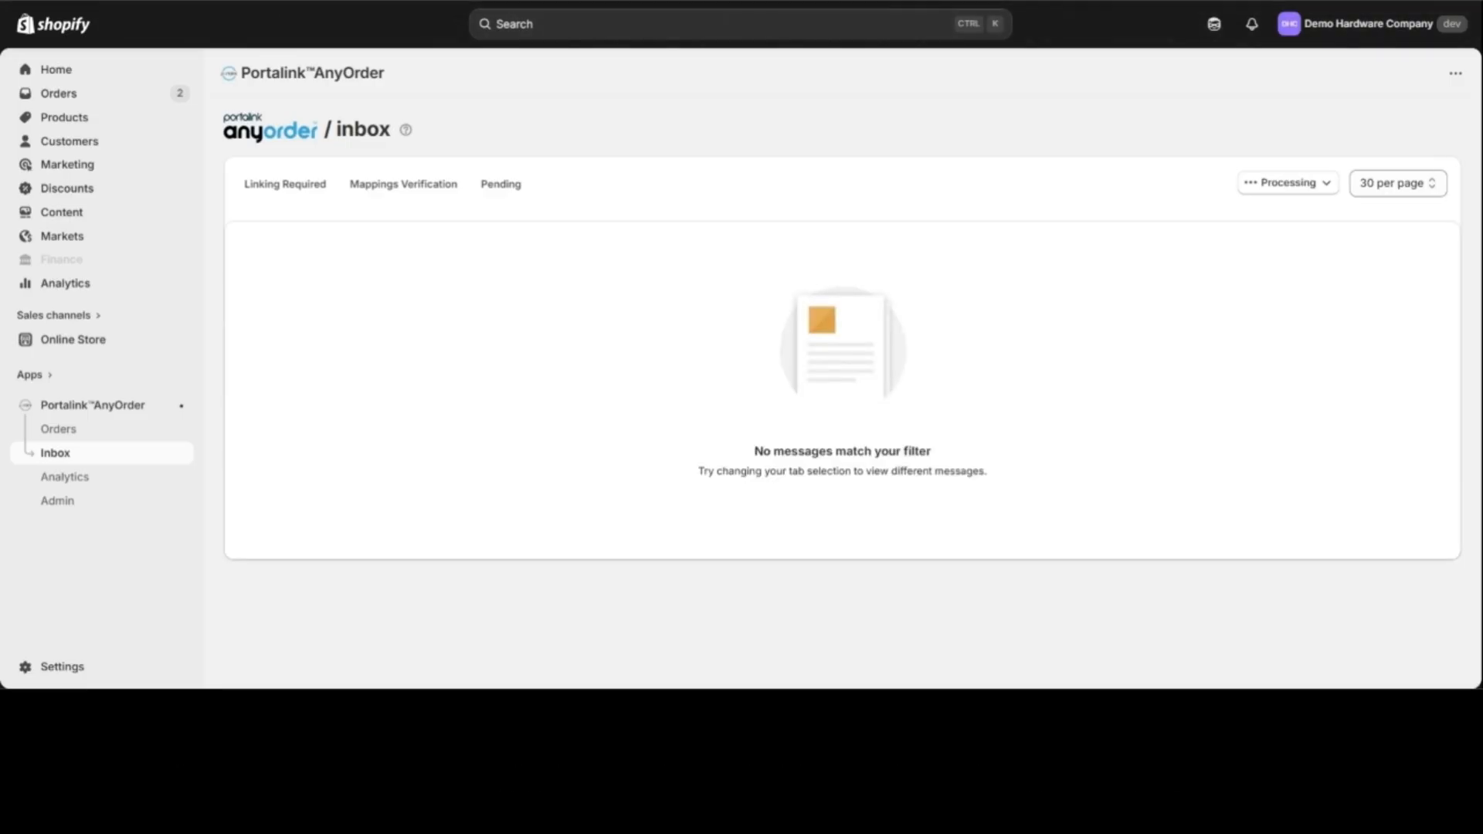
pyautogui.click(1325, 185)
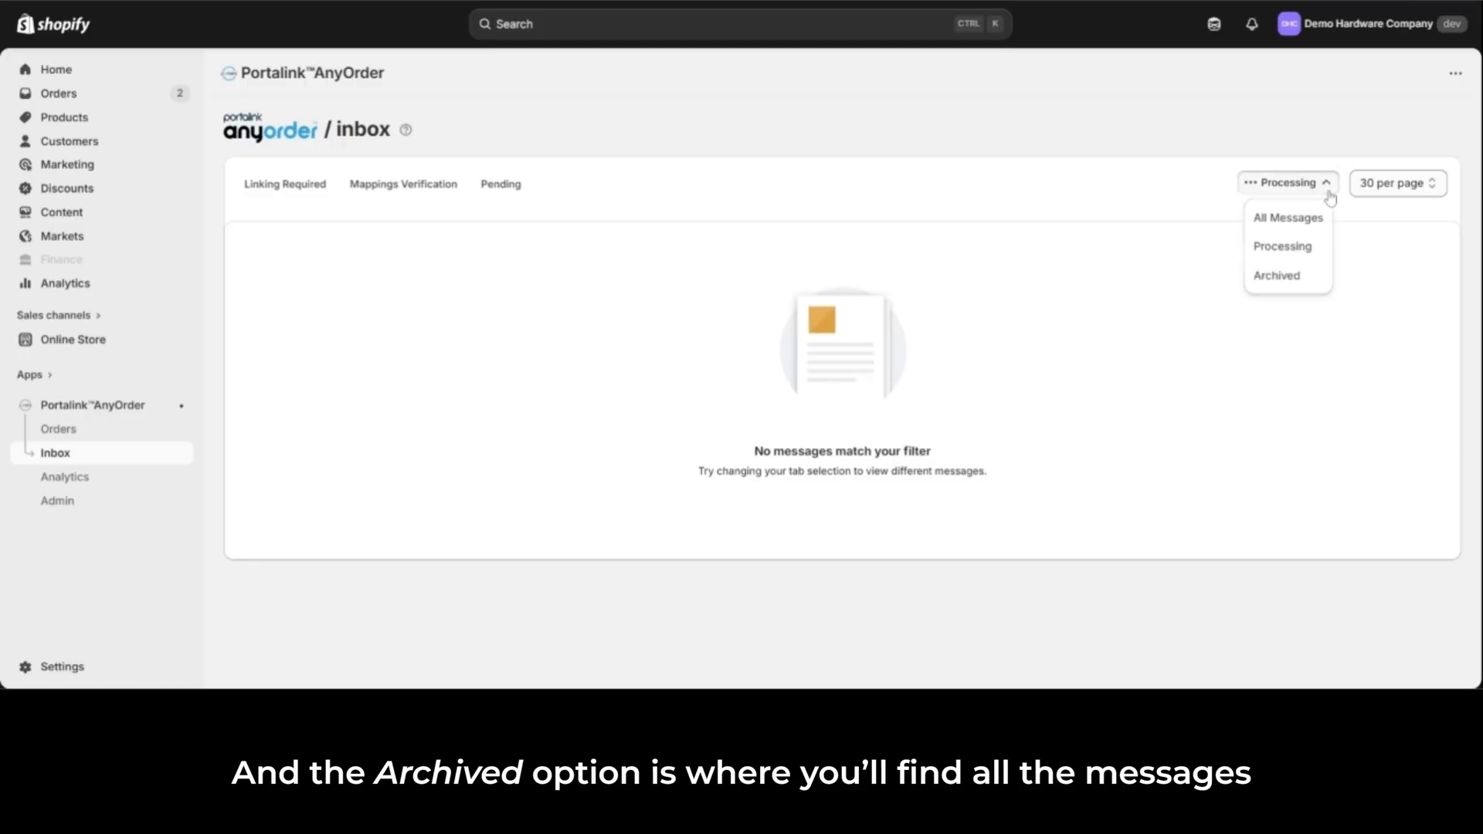
pyautogui.click(1314, 278)
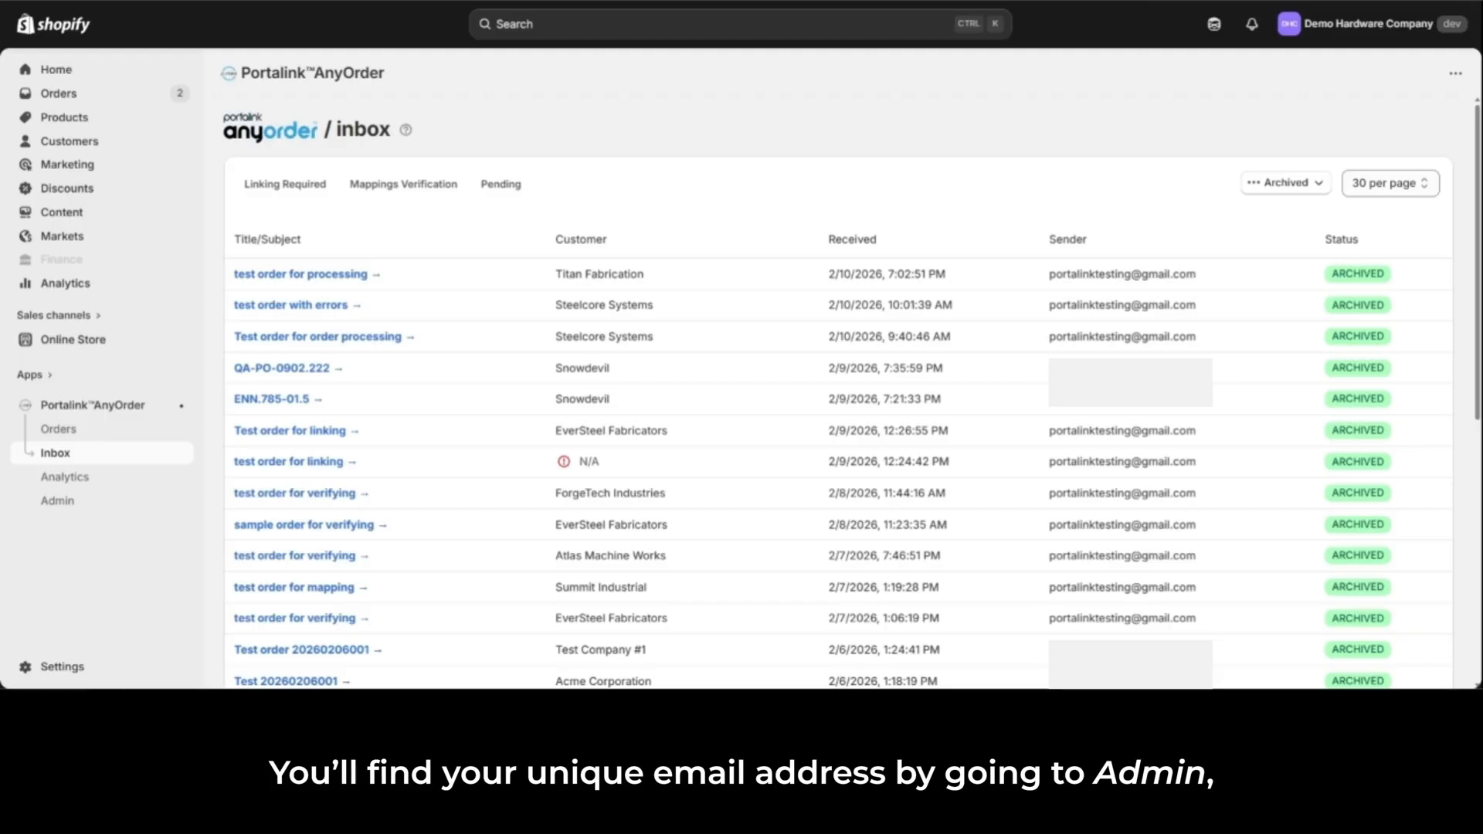
# Step: Copy the store's unique Email Forwarding address from the Getting Started page of AnyOrder's Admin area
pyautogui.click(94, 510)
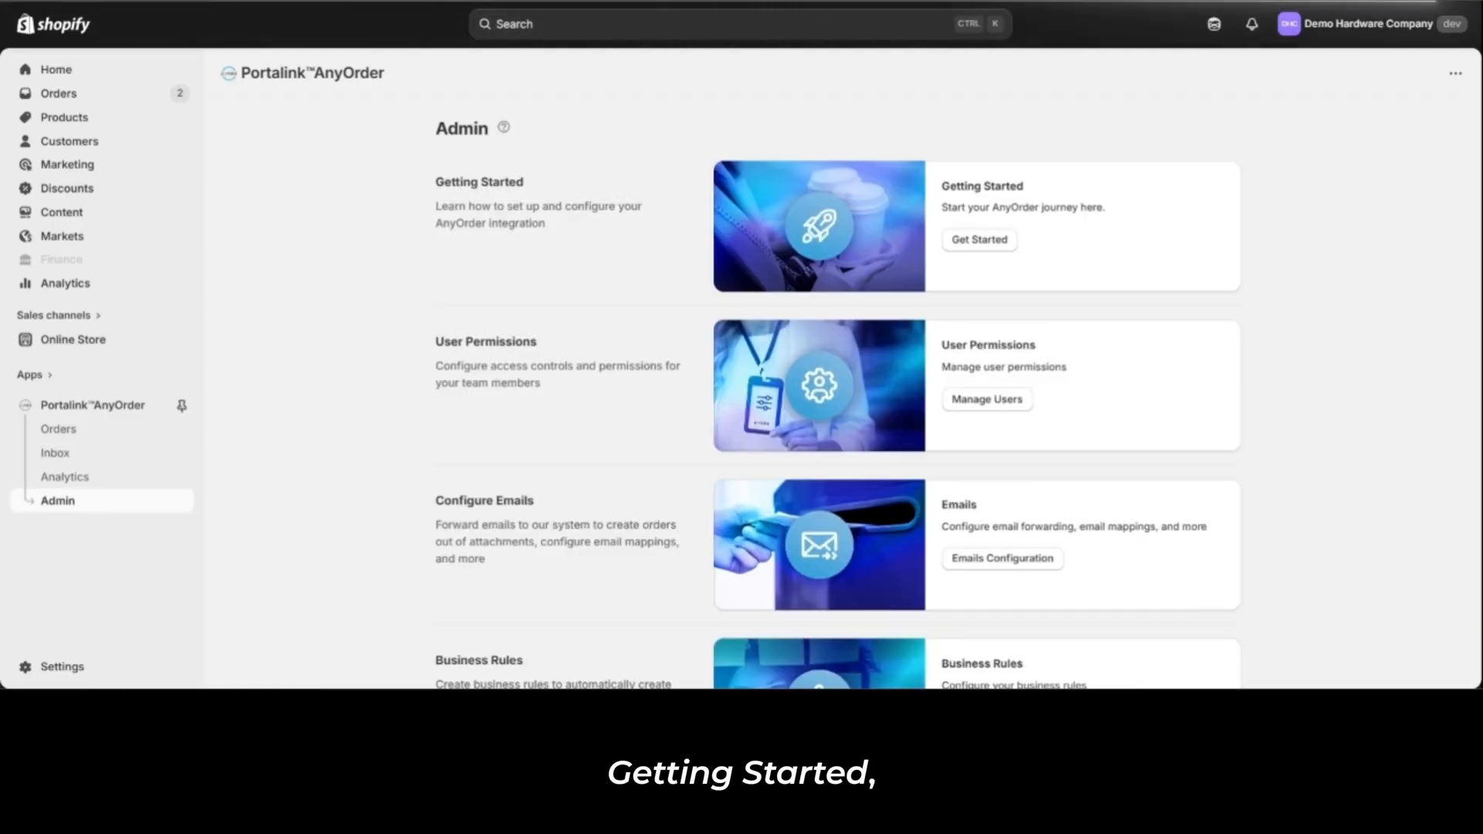
pyautogui.click(979, 240)
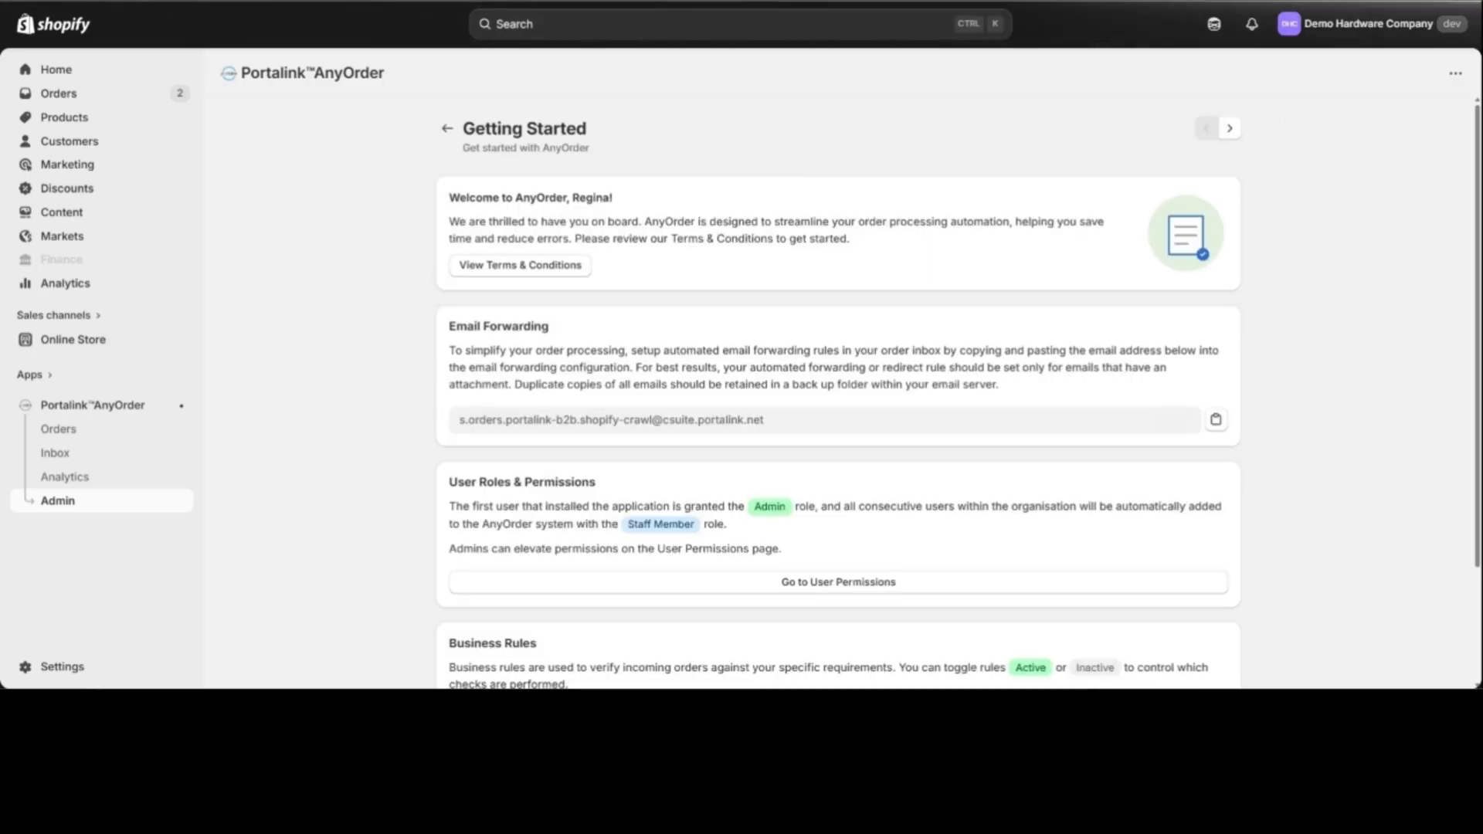
pyautogui.click(1217, 421)
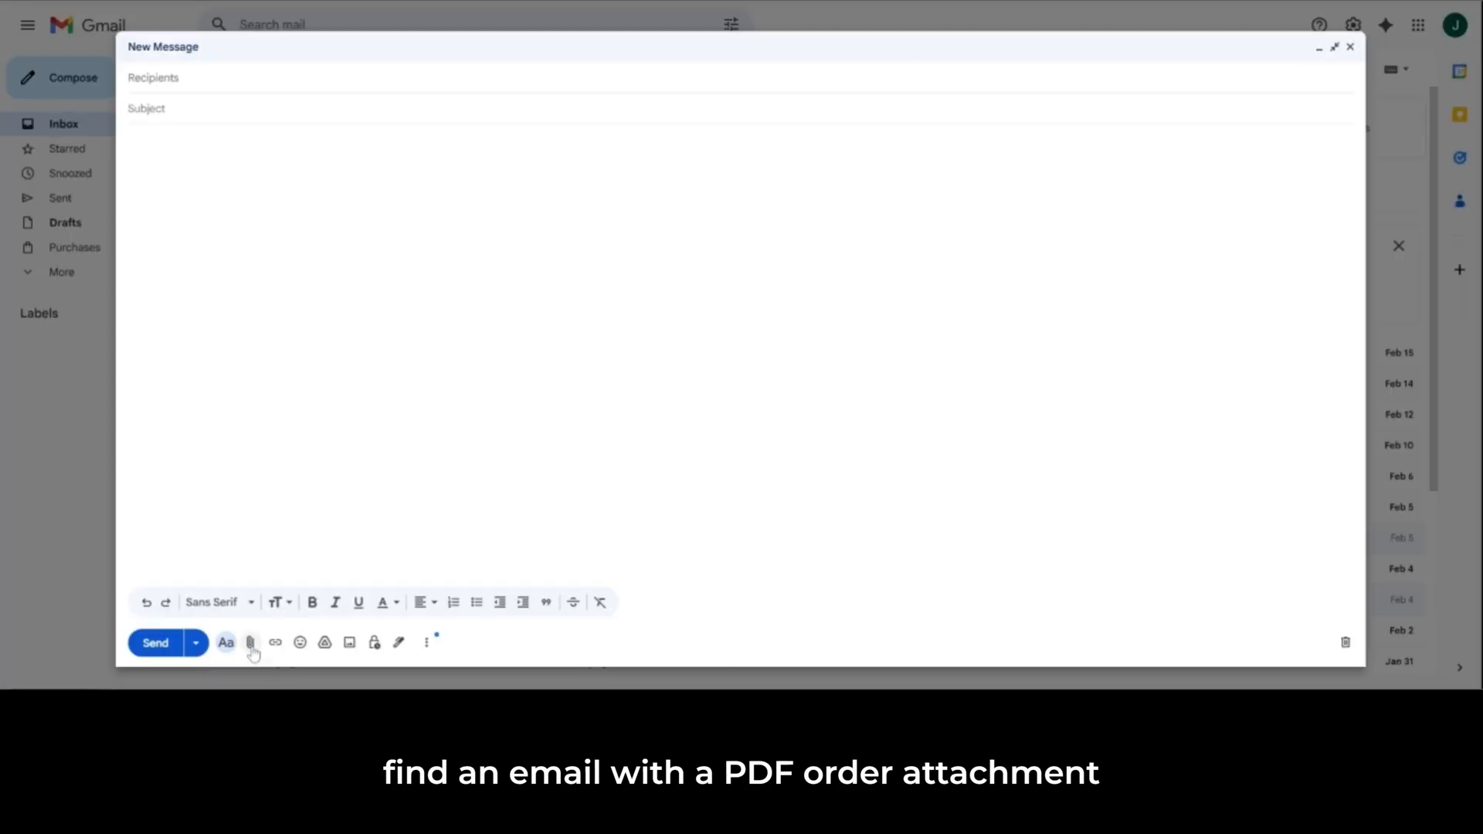
# Step: In Gmail, attach the purchase order PDF to a new message and write "Order from:" with the customer's email, plus "Please process this order."
pyautogui.click(251, 642)
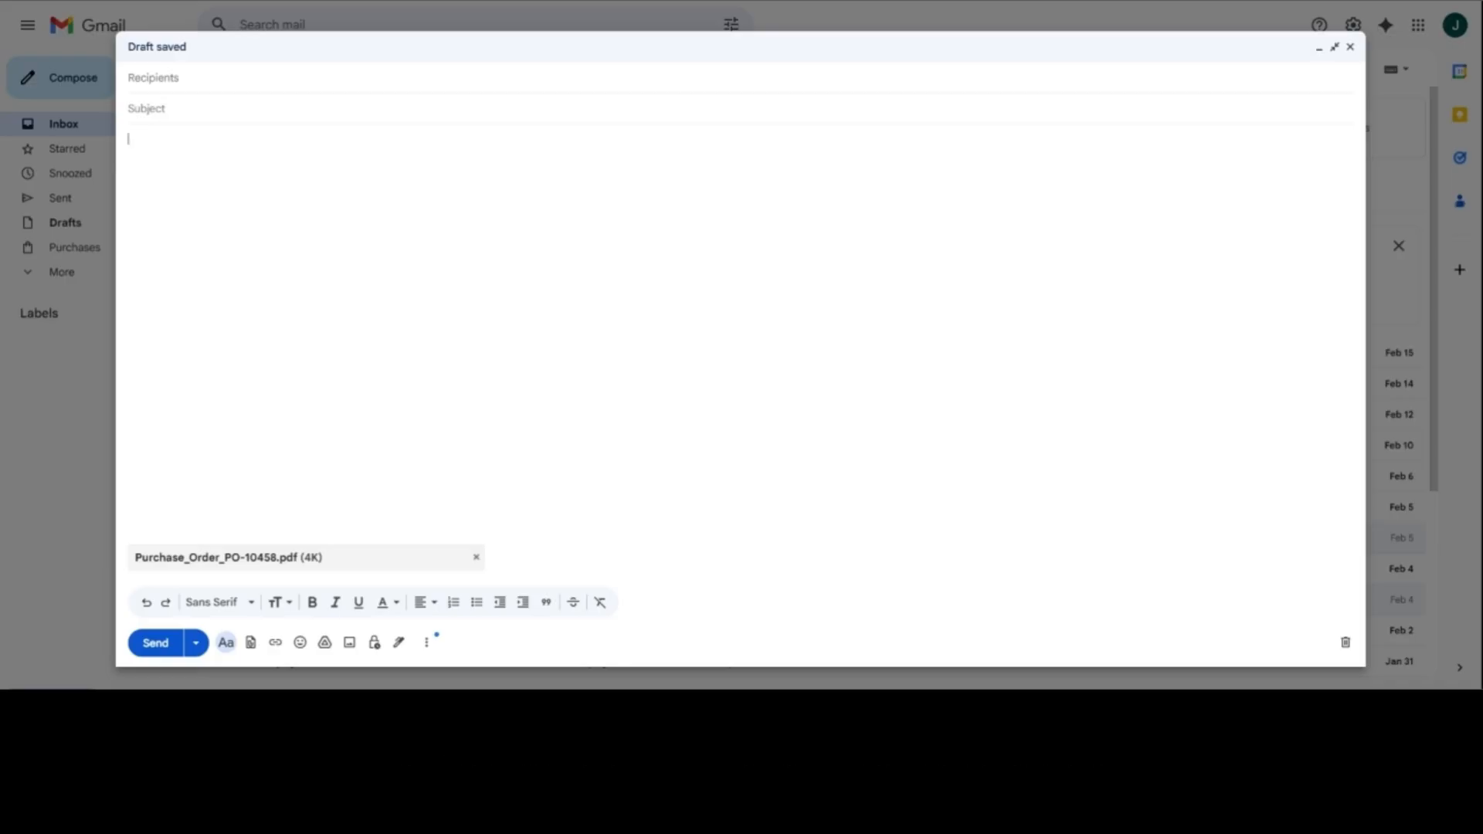
pyautogui.write('Order fro')
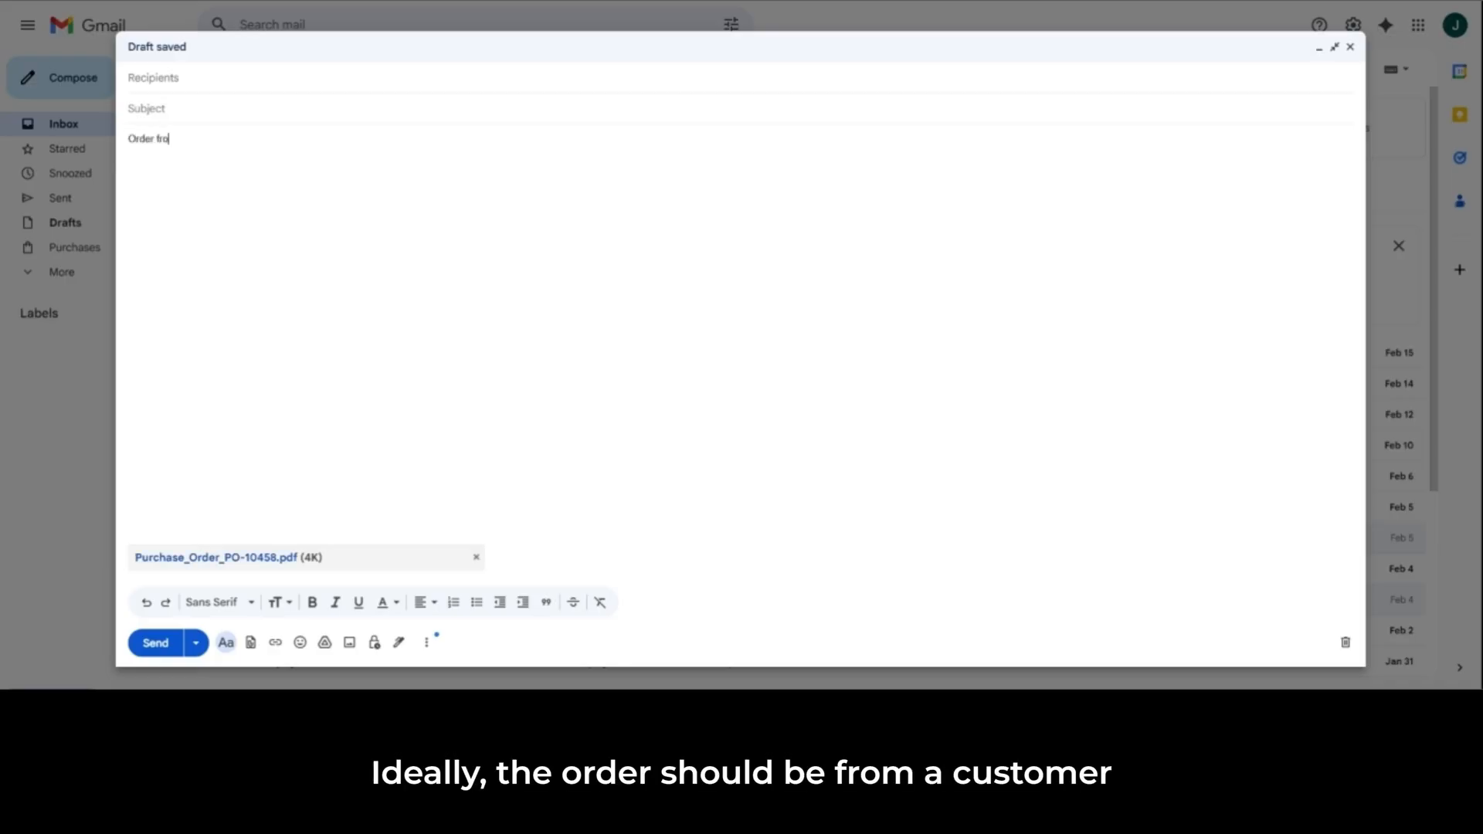
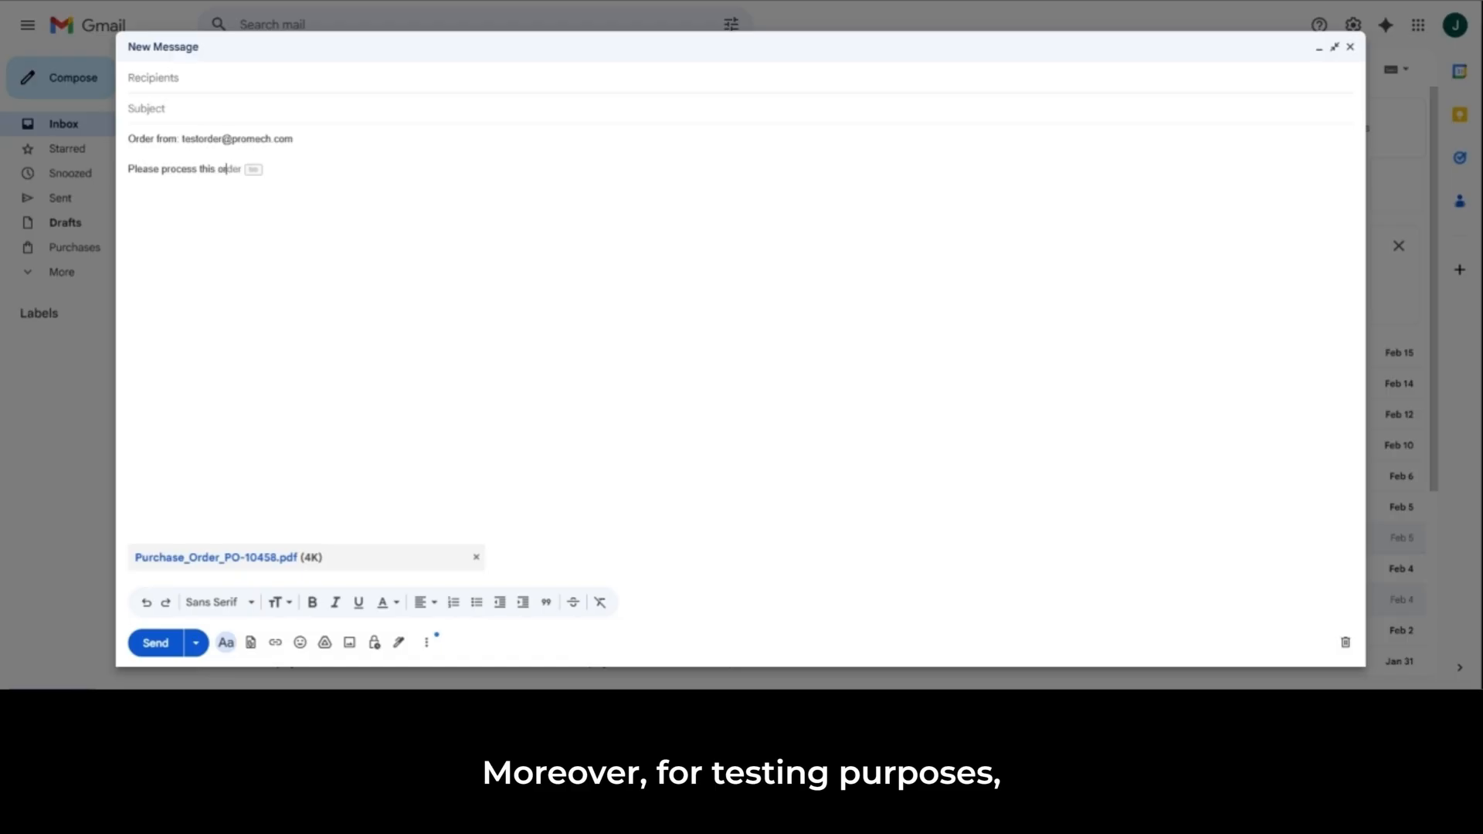
# Step: Set the email's subject to "Test order for linking, mapping, verifying"
pyautogui.press('Tab')
pyautogui.click(237, 116)
pyautogui.write('Test')
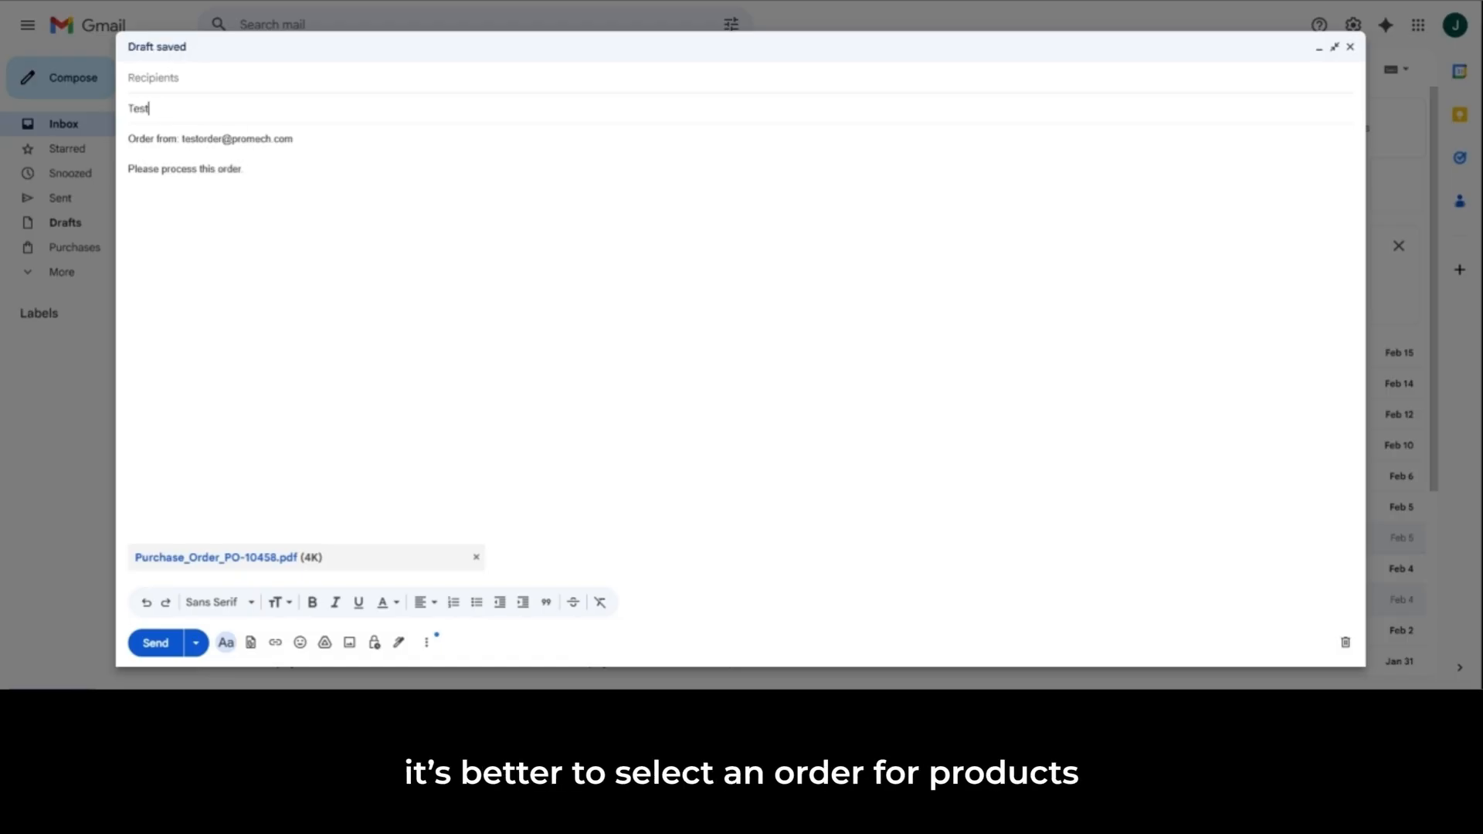
pyautogui.write(' order for link')
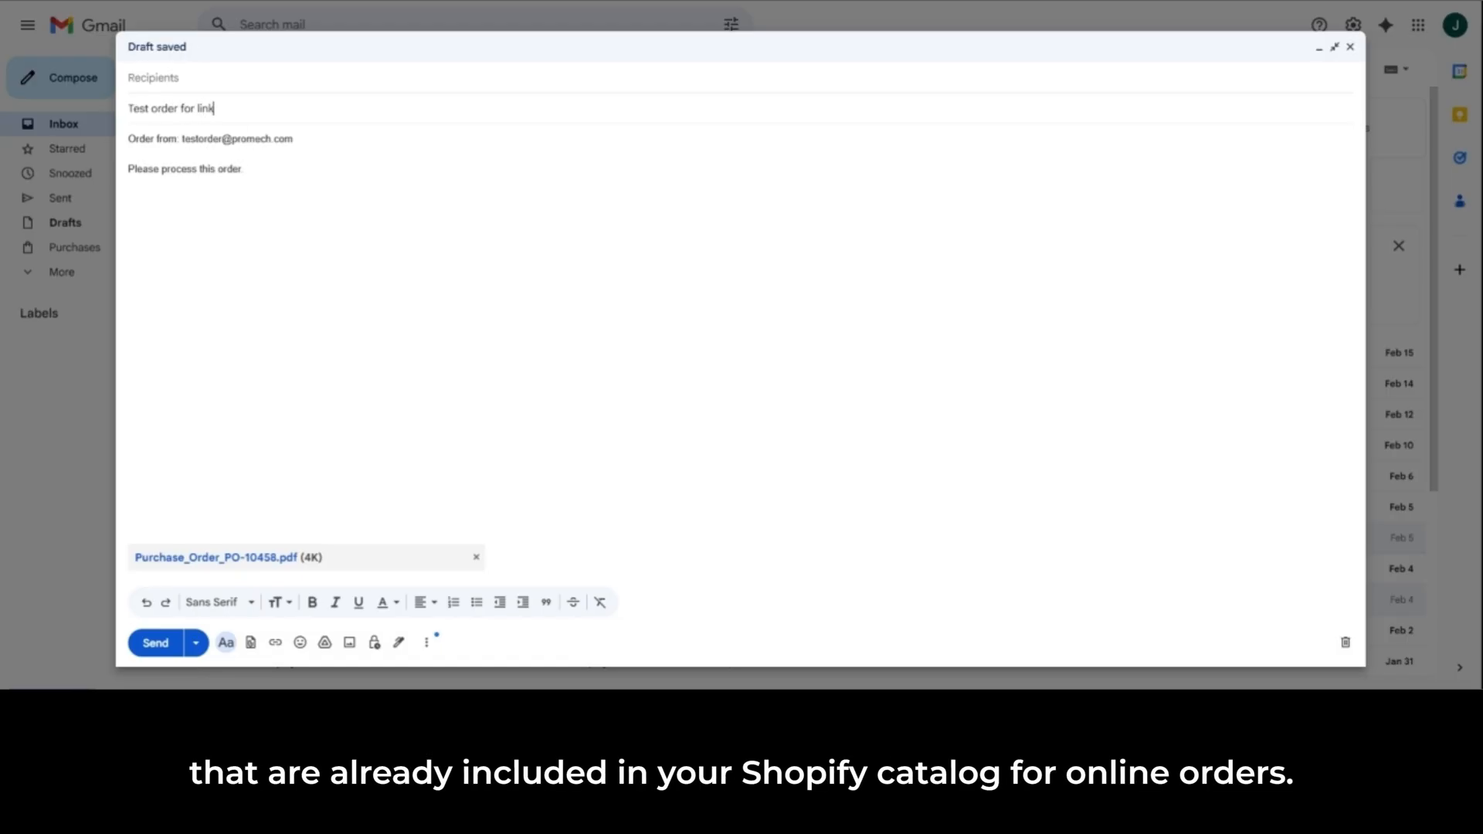
pyautogui.write('ing, mapping,')
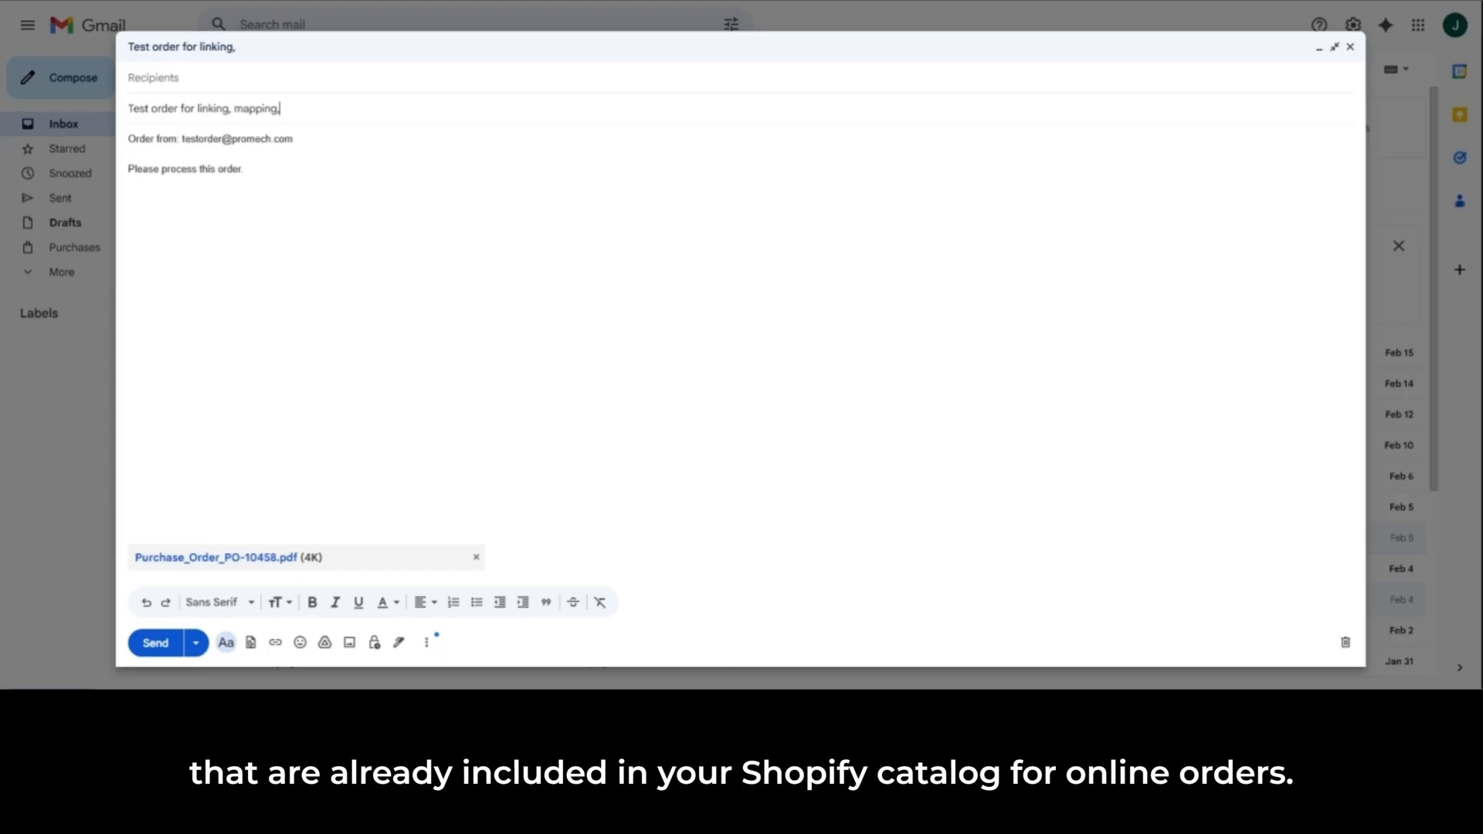
pyautogui.write(' verifying')
# Step: Address the email to the store's copied forwarding address and send it
pyautogui.click(153, 78)
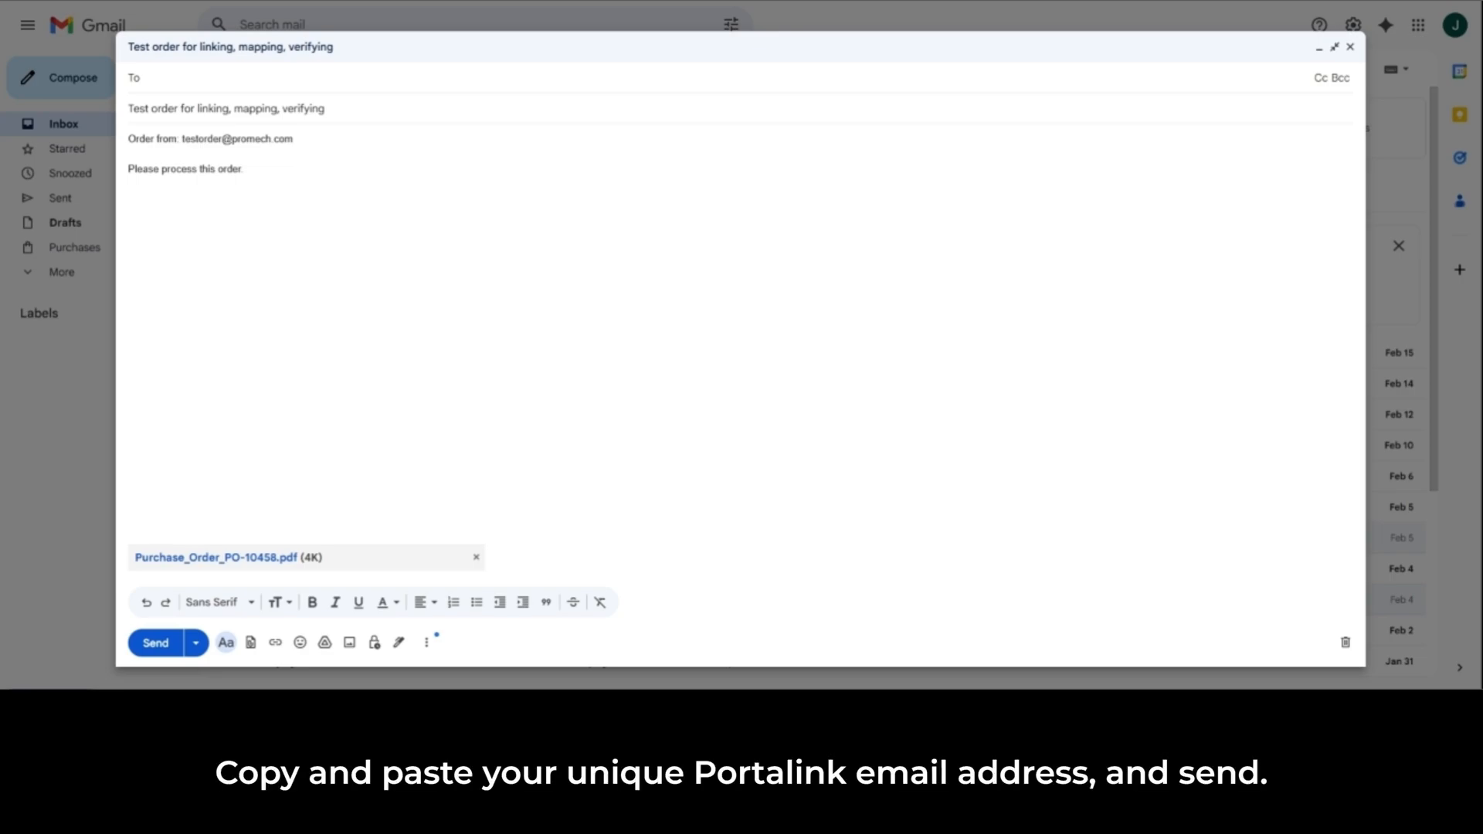
pyautogui.hotkey('ctrl', 'v')
pyautogui.click(244, 185)
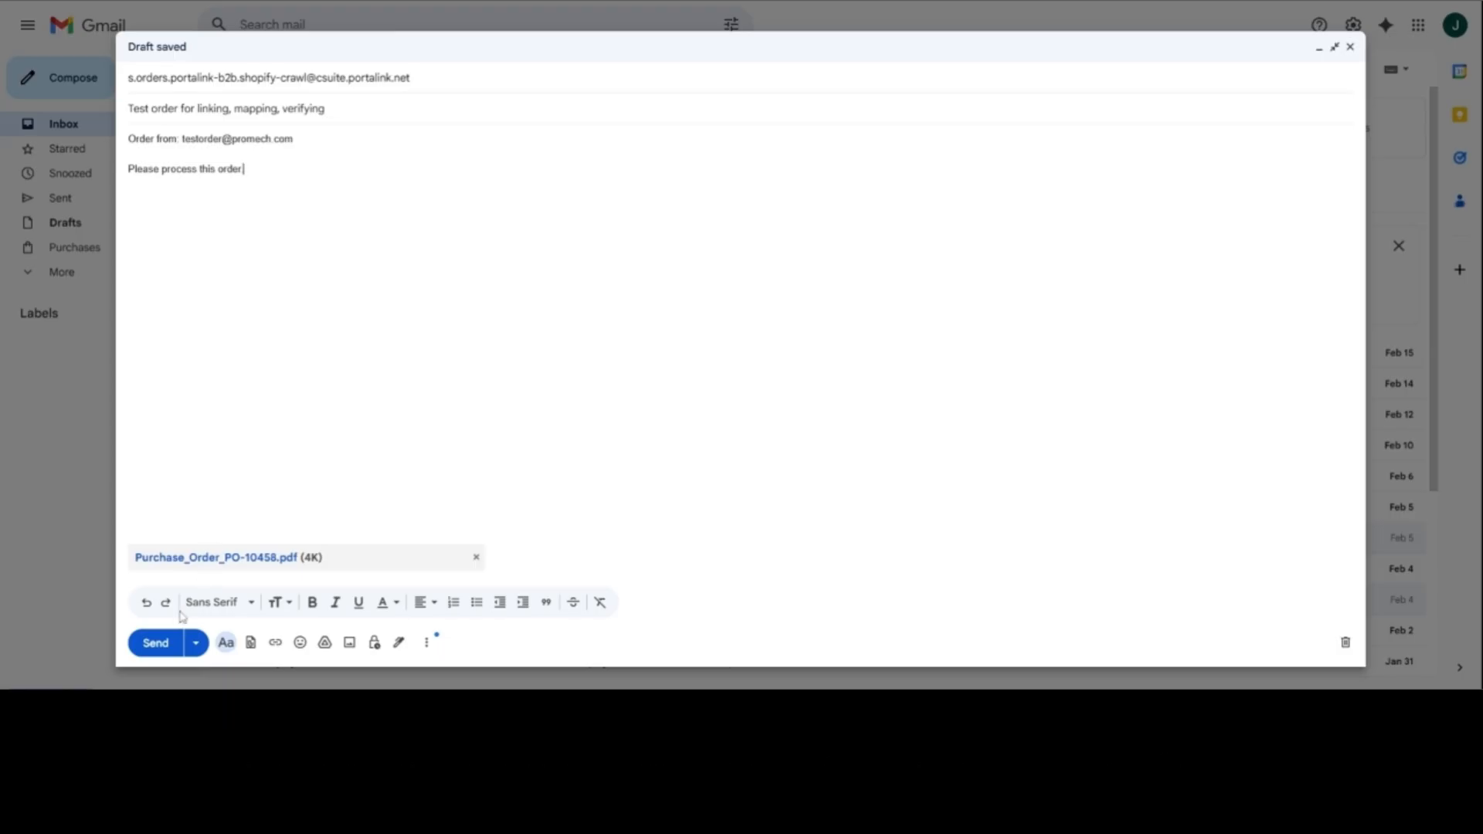
pyautogui.click(158, 645)
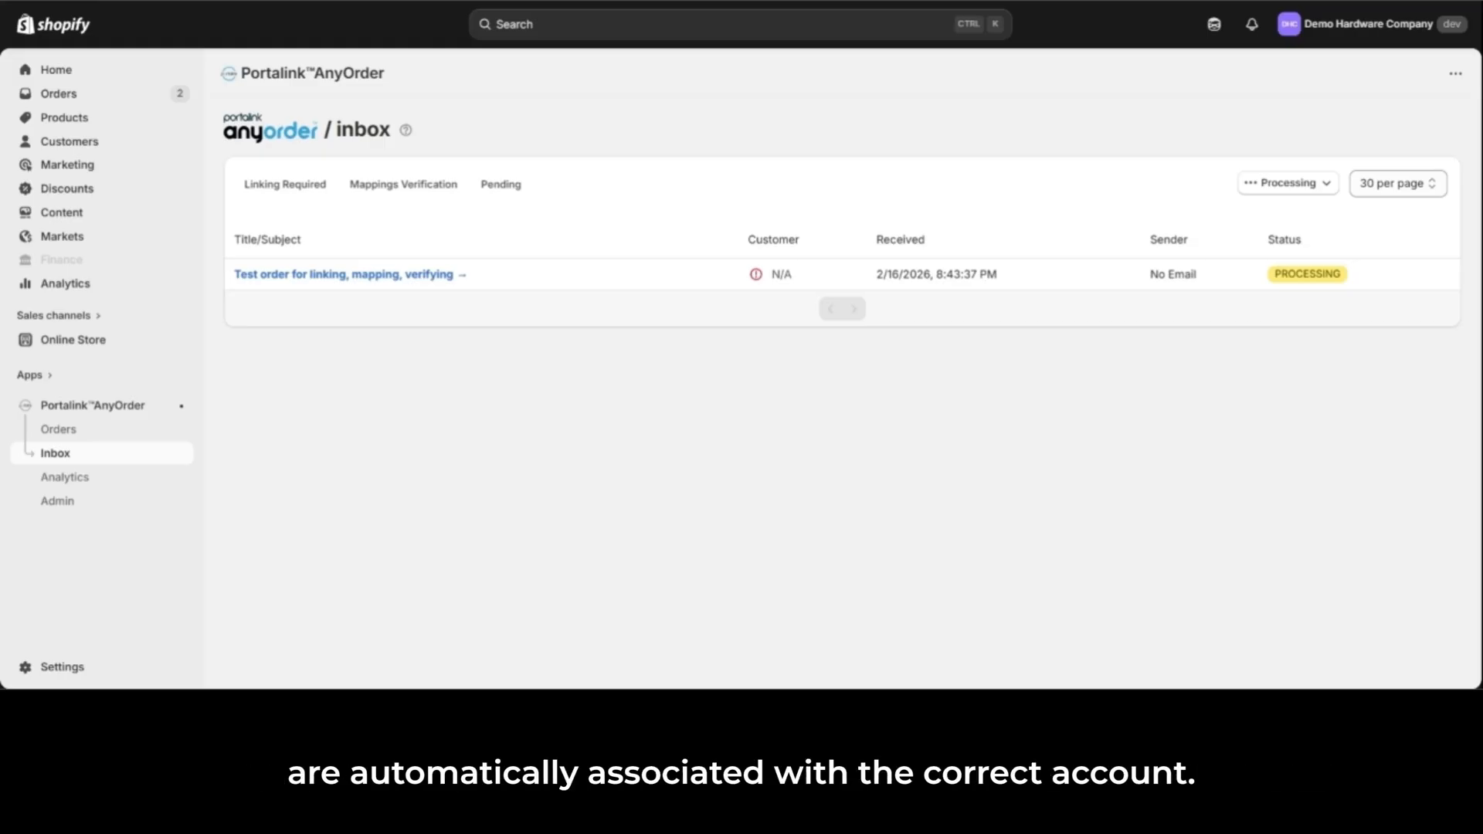
# Step: In AnyOrder in Shopify, open the "Test order for linking, mapping, verifying" message, search companies for "promech" and select ProMech Manufacturing
pyautogui.click(439, 279)
pyautogui.moveTo(1457, 185); pyautogui.dragTo(1465, 268)
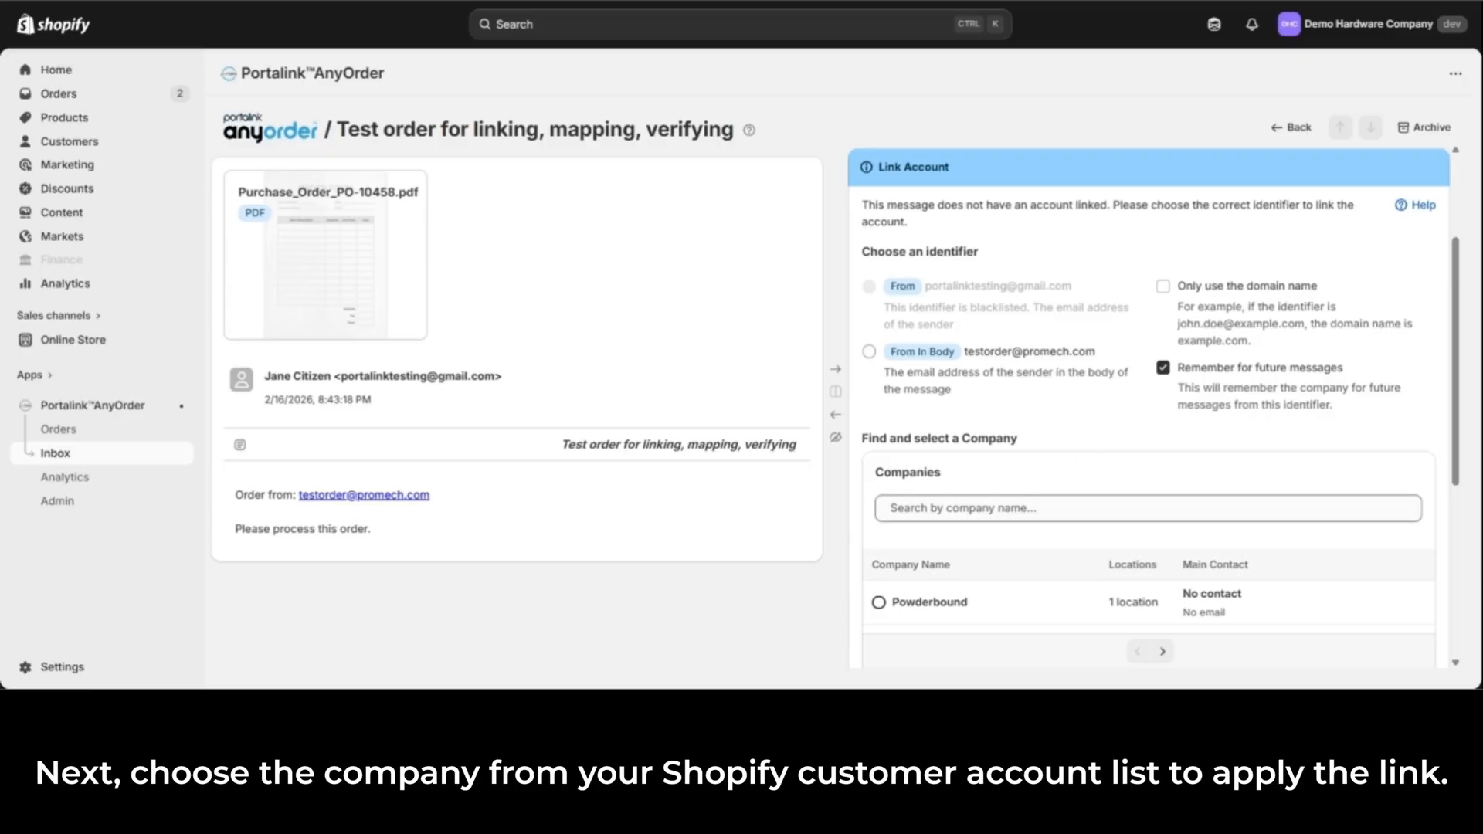
pyautogui.click(1148, 508)
pyautogui.write('promech')
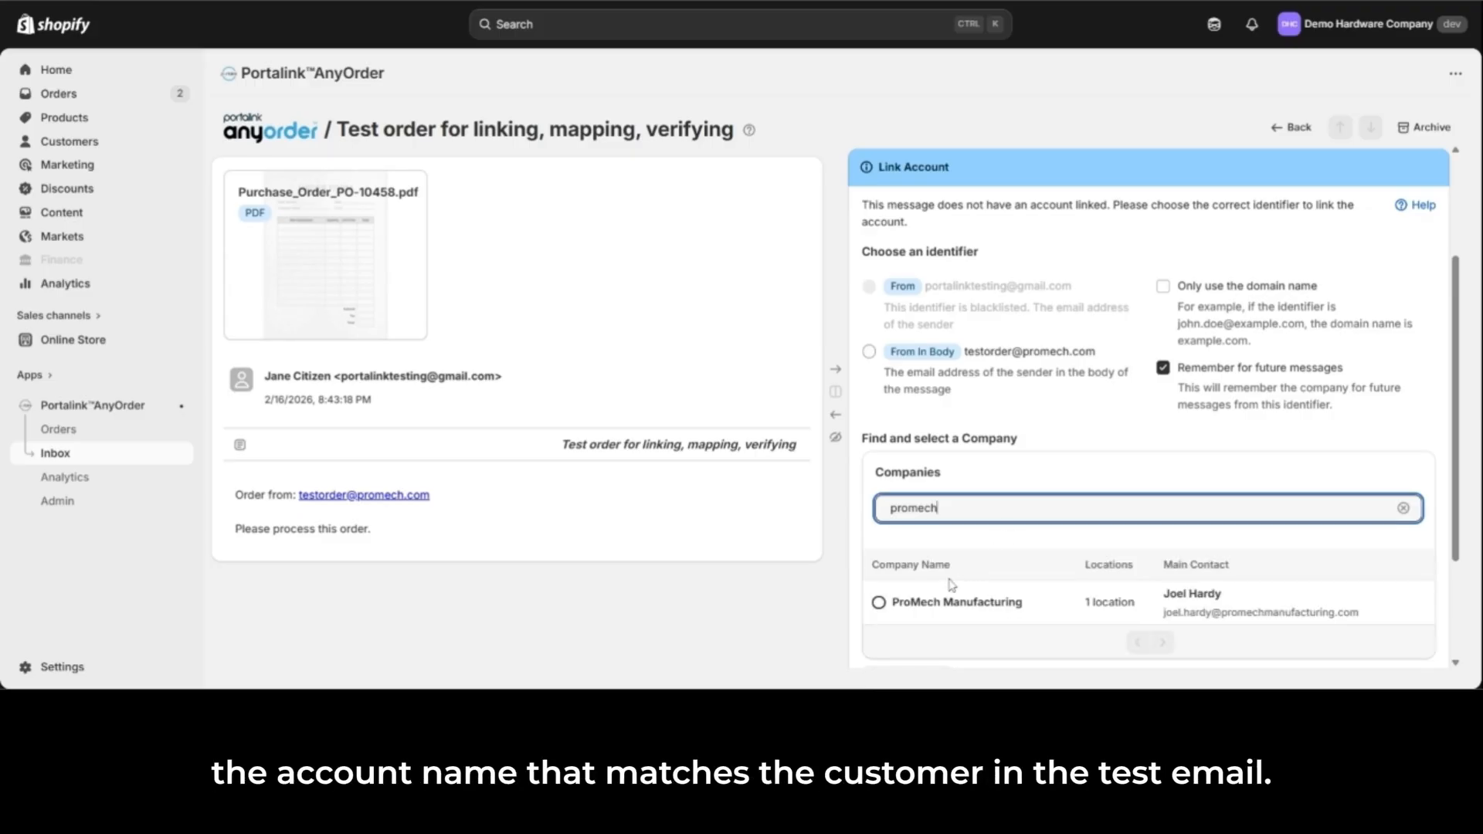
pyautogui.click(889, 610)
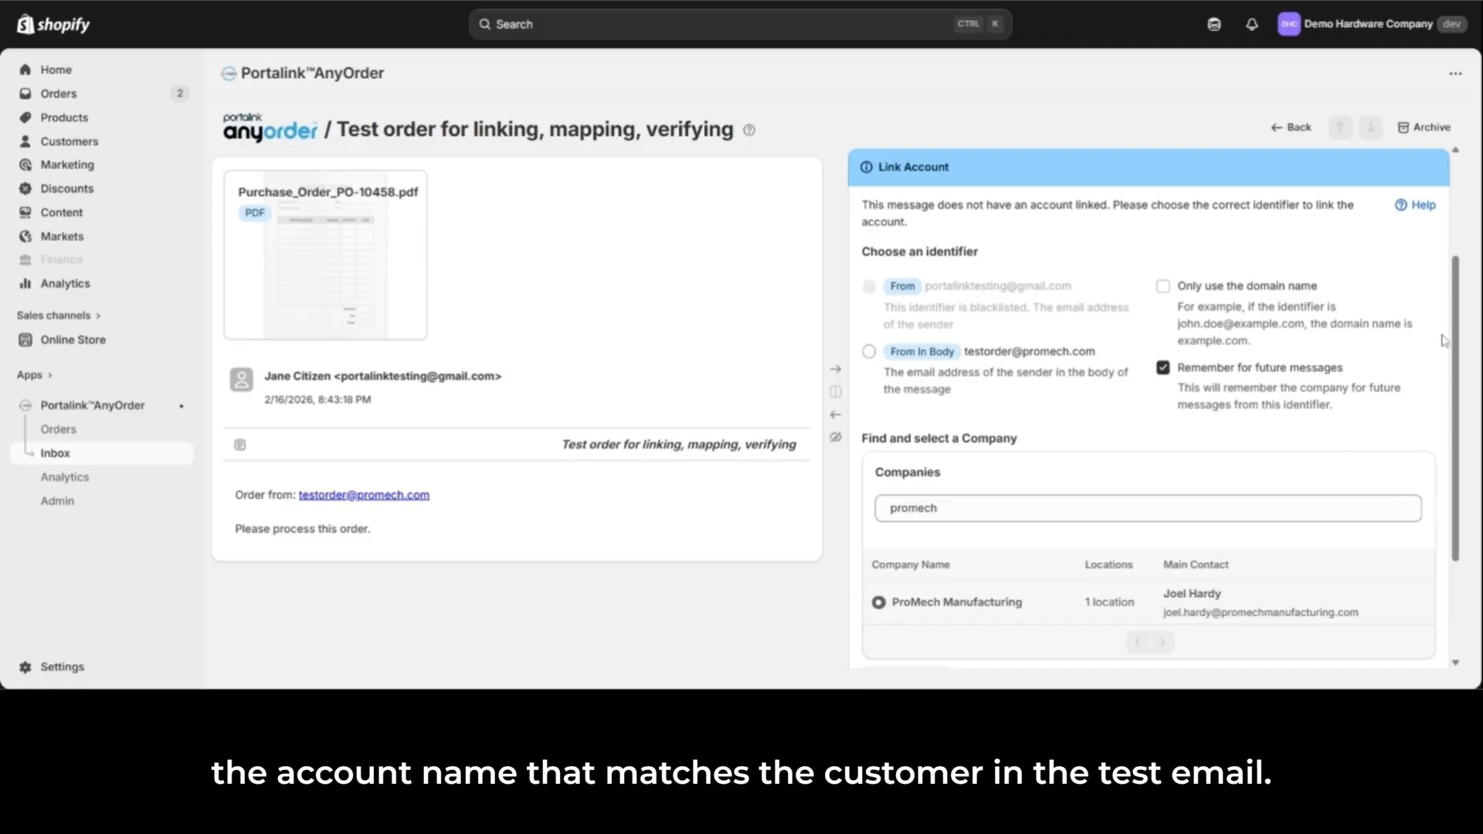
# Step: Choose the From In Body identifier for the message and confirm its link to the selected company
pyautogui.scroll(-1, 1457, 340)
pyautogui.moveTo(1457, 340); pyautogui.dragTo(1466, 387)
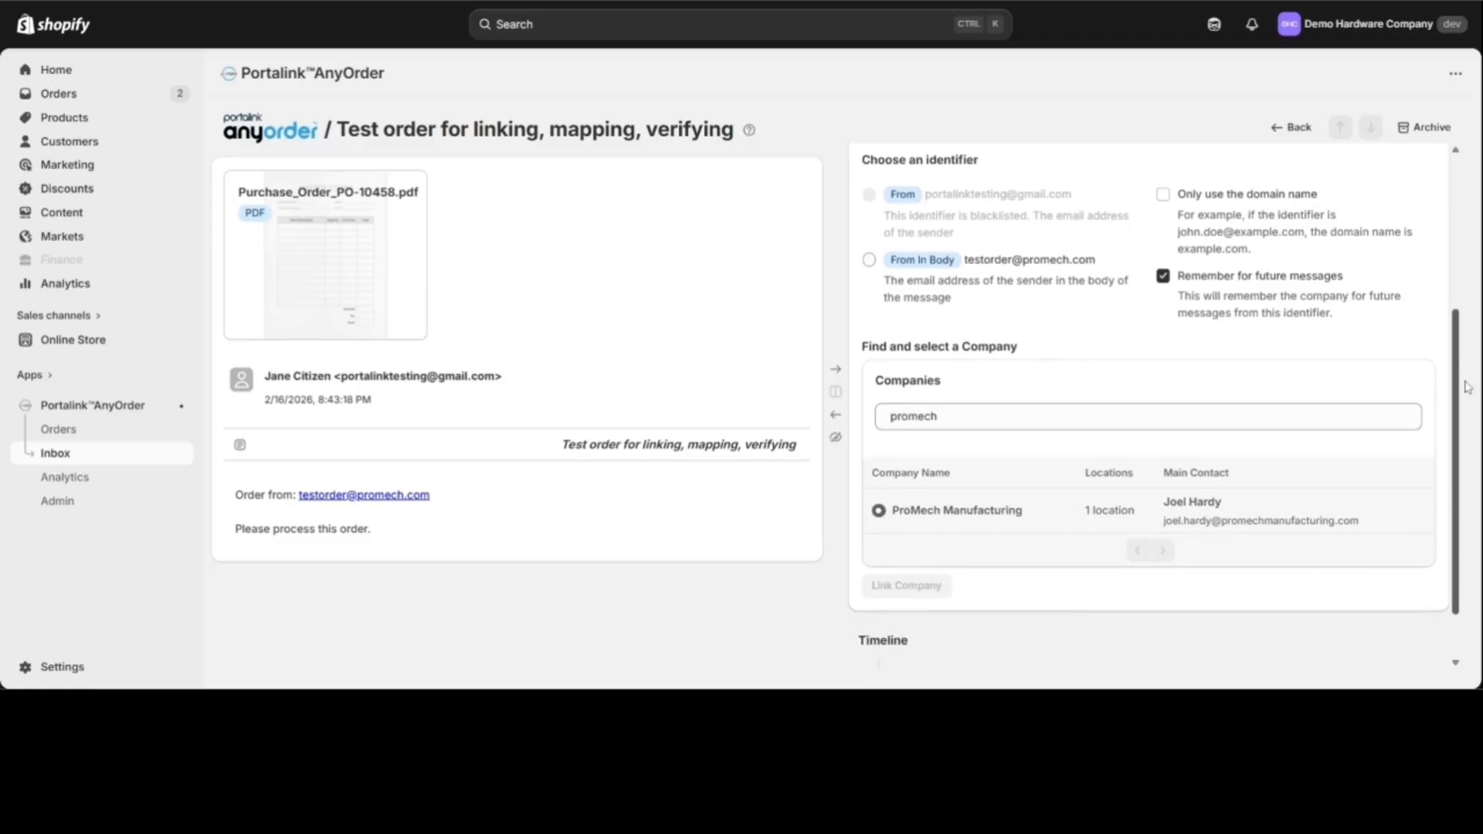
pyautogui.click(869, 257)
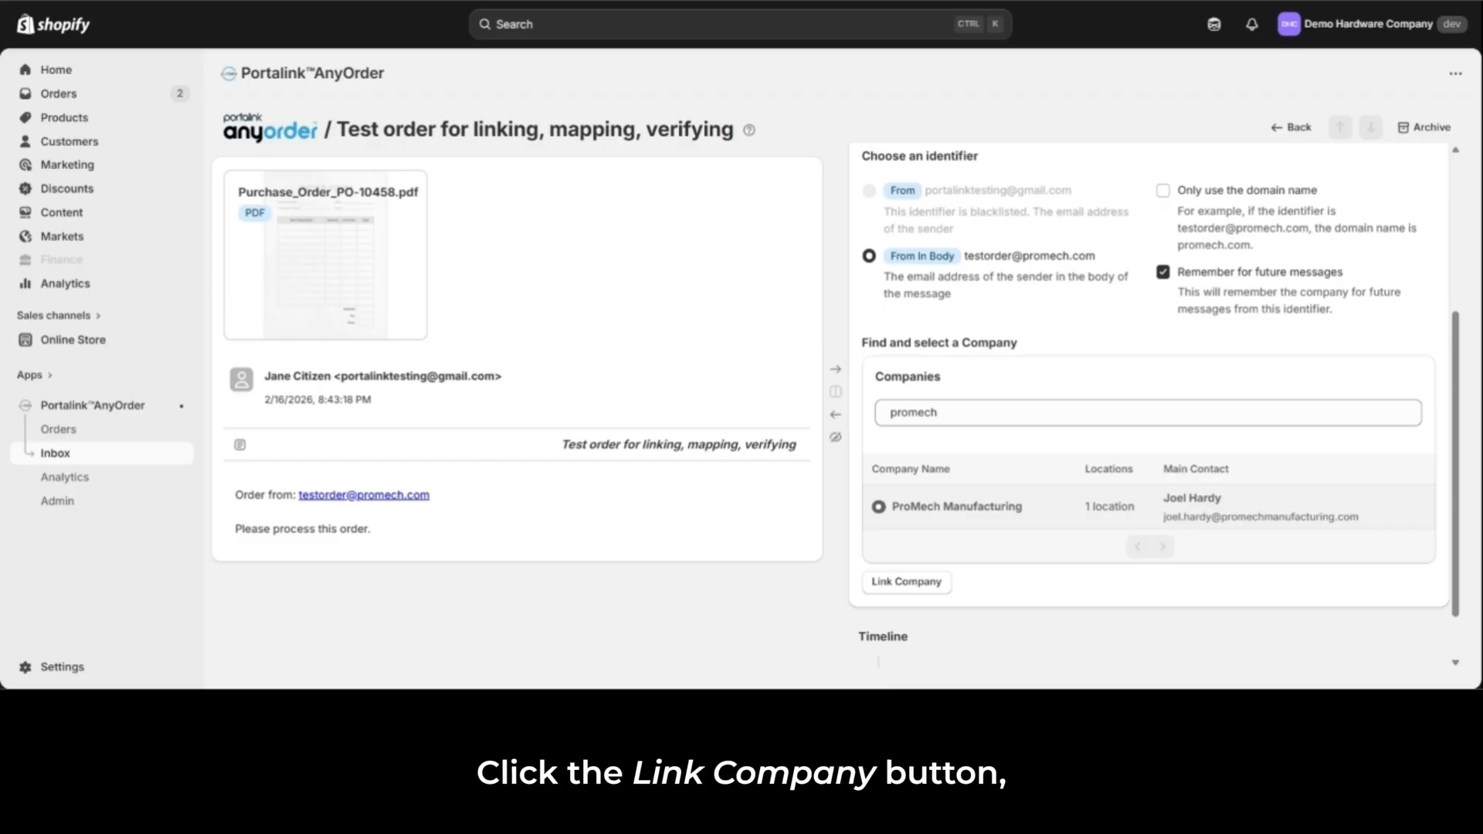
pyautogui.click(944, 589)
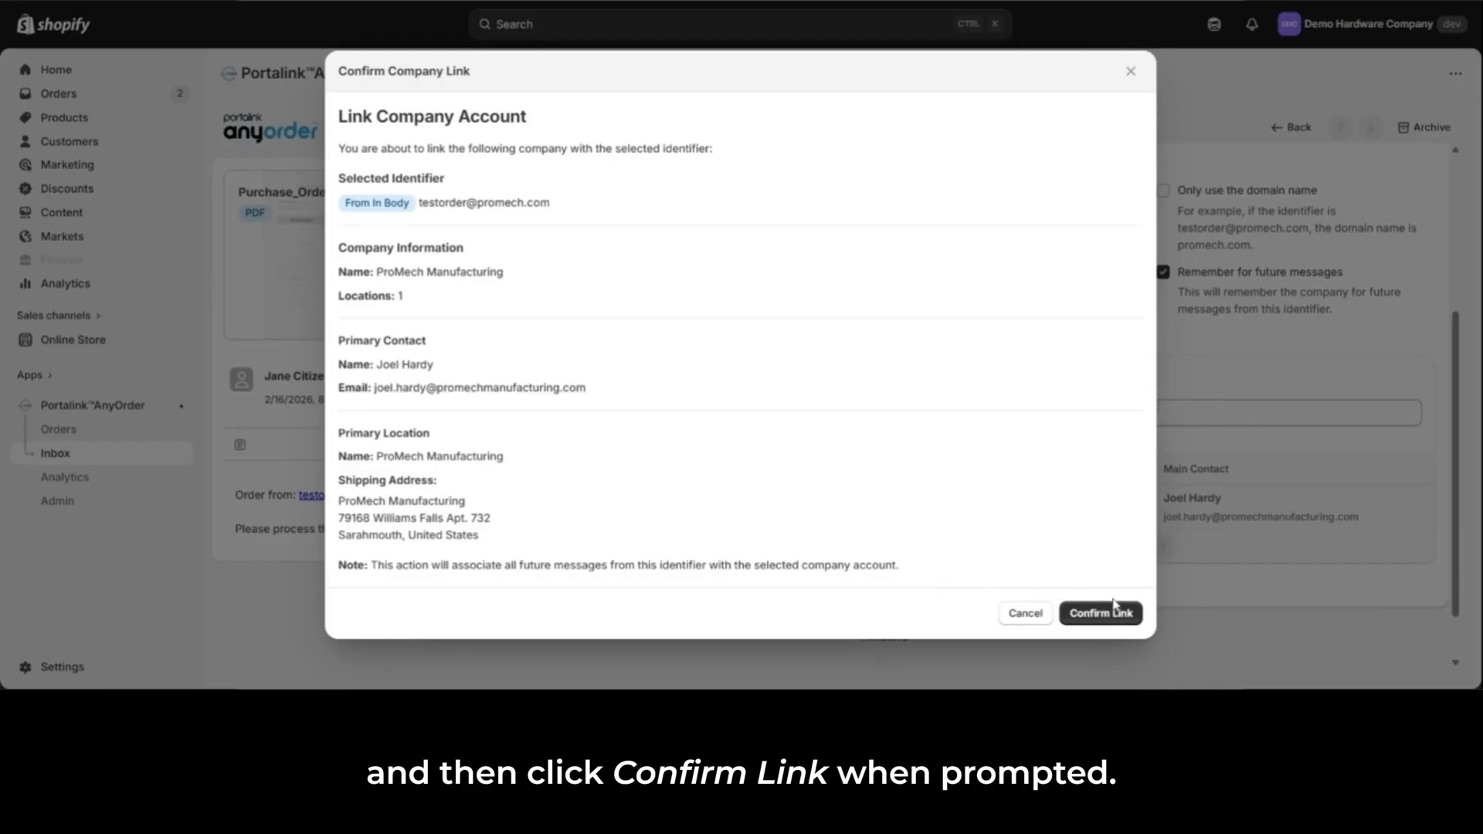
pyautogui.click(1137, 623)
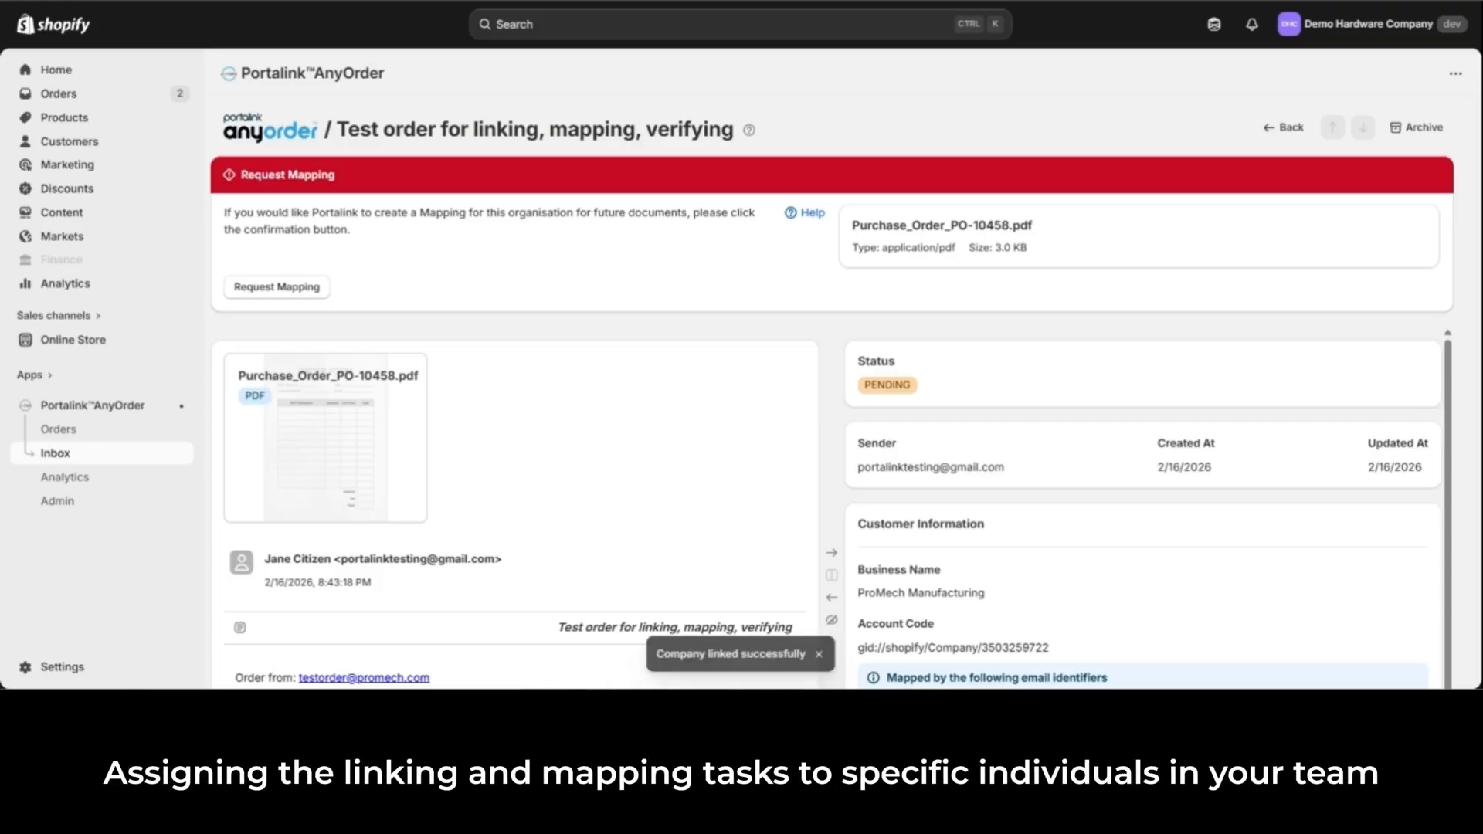
pyautogui.scroll(-2, 846, 392)
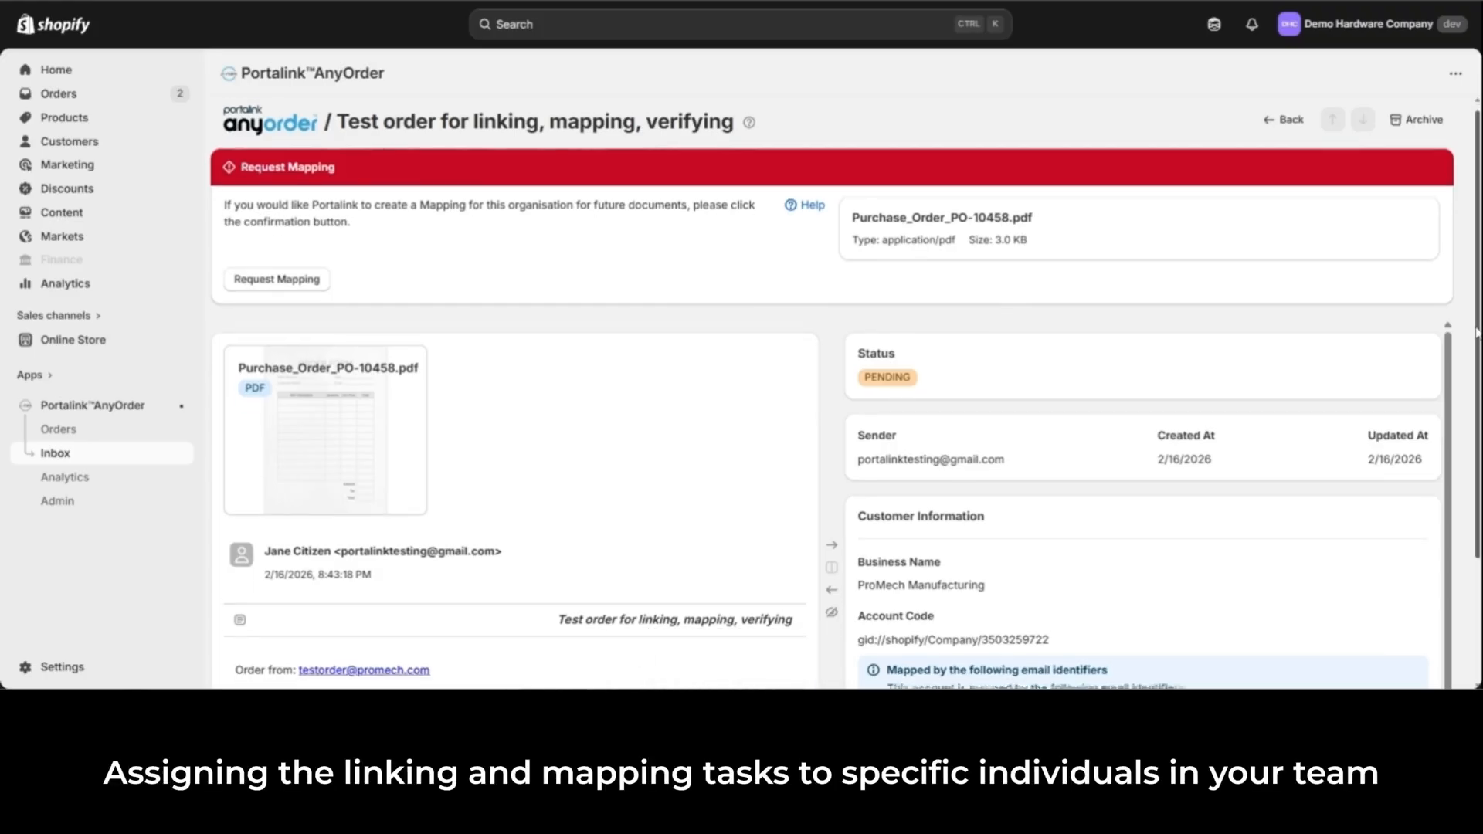
pyautogui.scroll(-1, 846, 392)
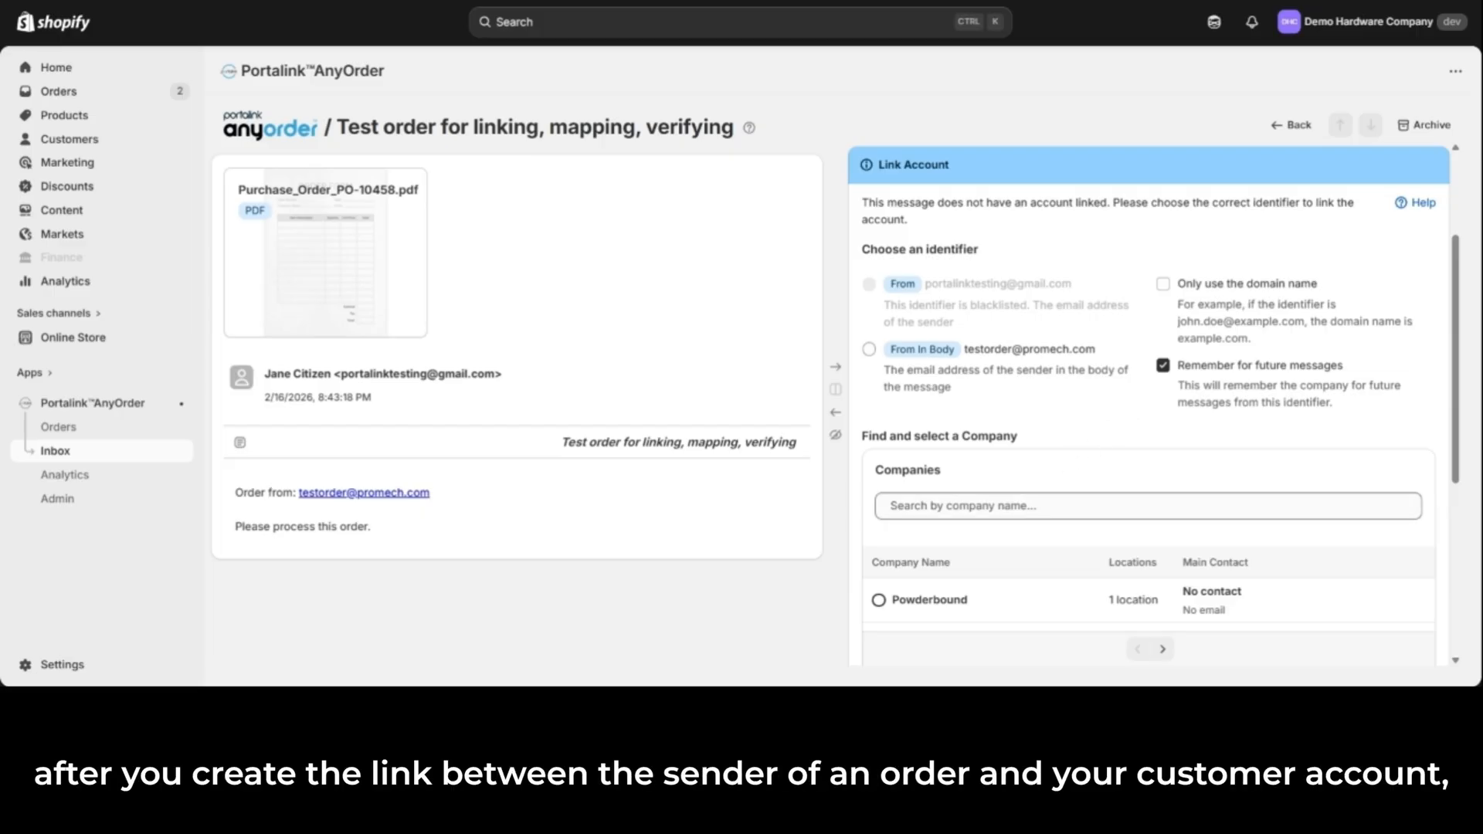
# Step: Link the message's From In Body identifier to ProMech Manufacturing, searching for the company with "promech", and confirm the link
pyautogui.click(1148, 506)
pyautogui.write('promech')
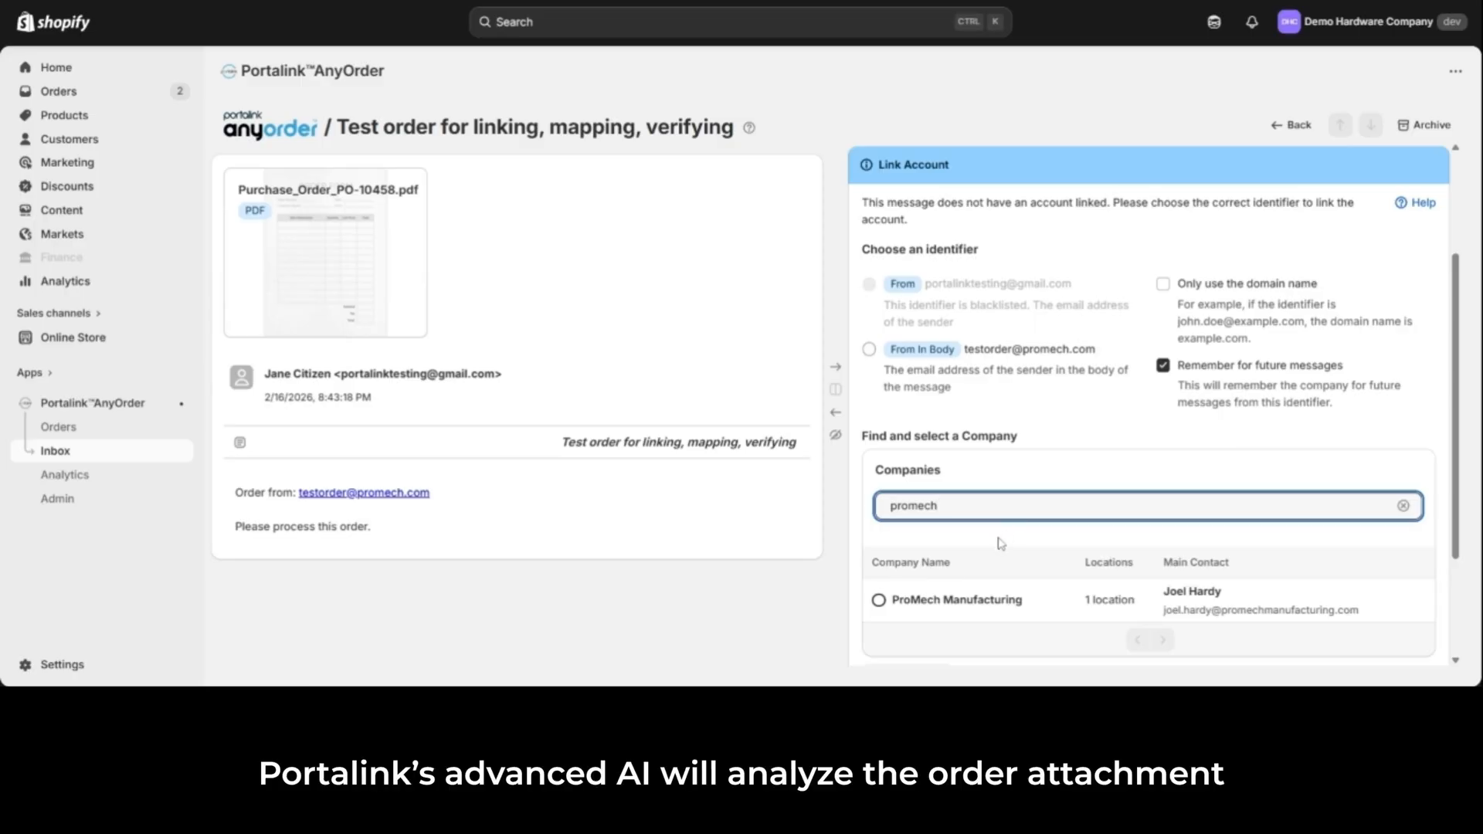
pyautogui.click(879, 600)
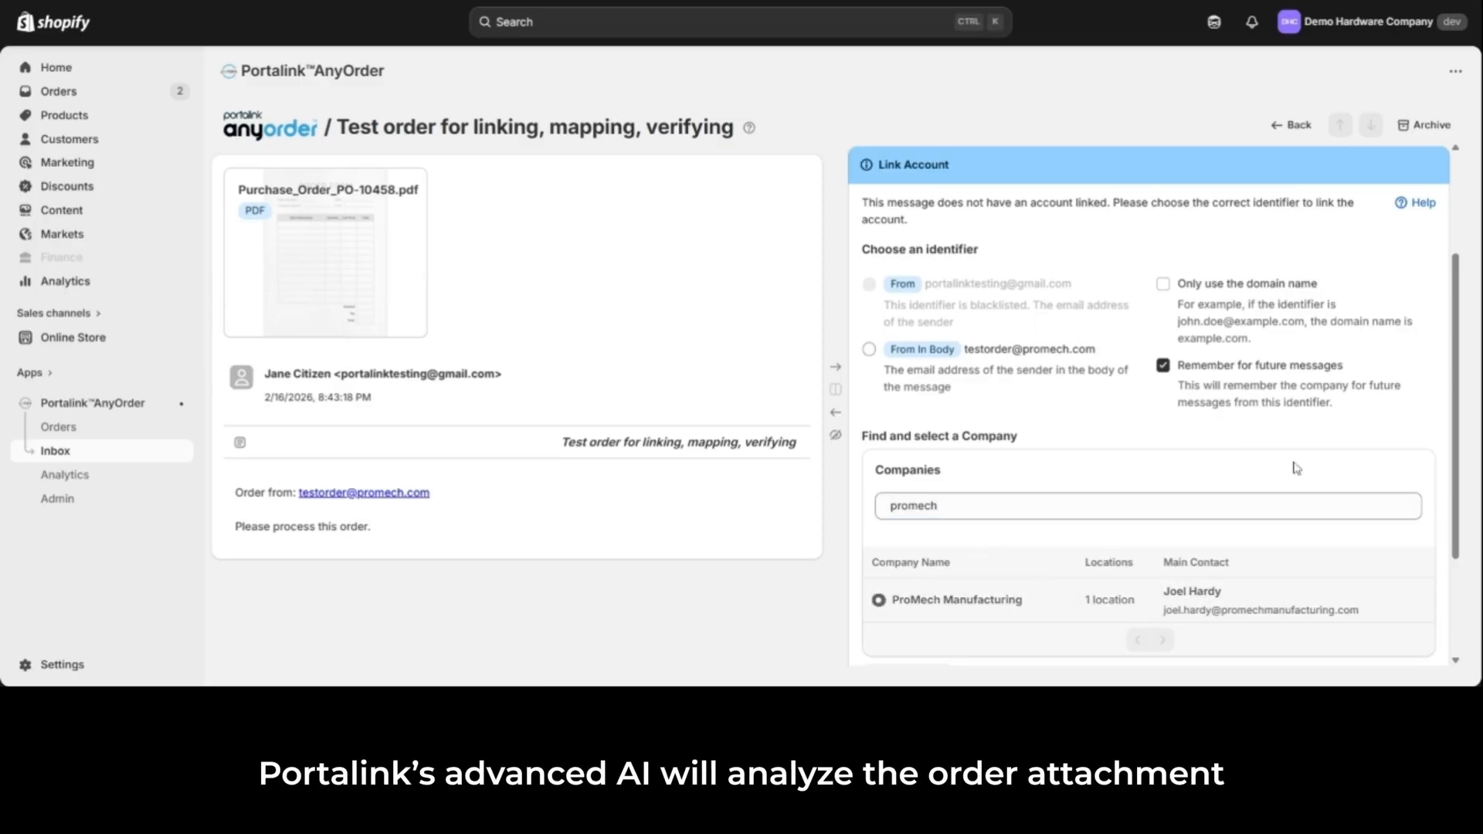
pyautogui.moveTo(1450, 332); pyautogui.dragTo(1468, 387)
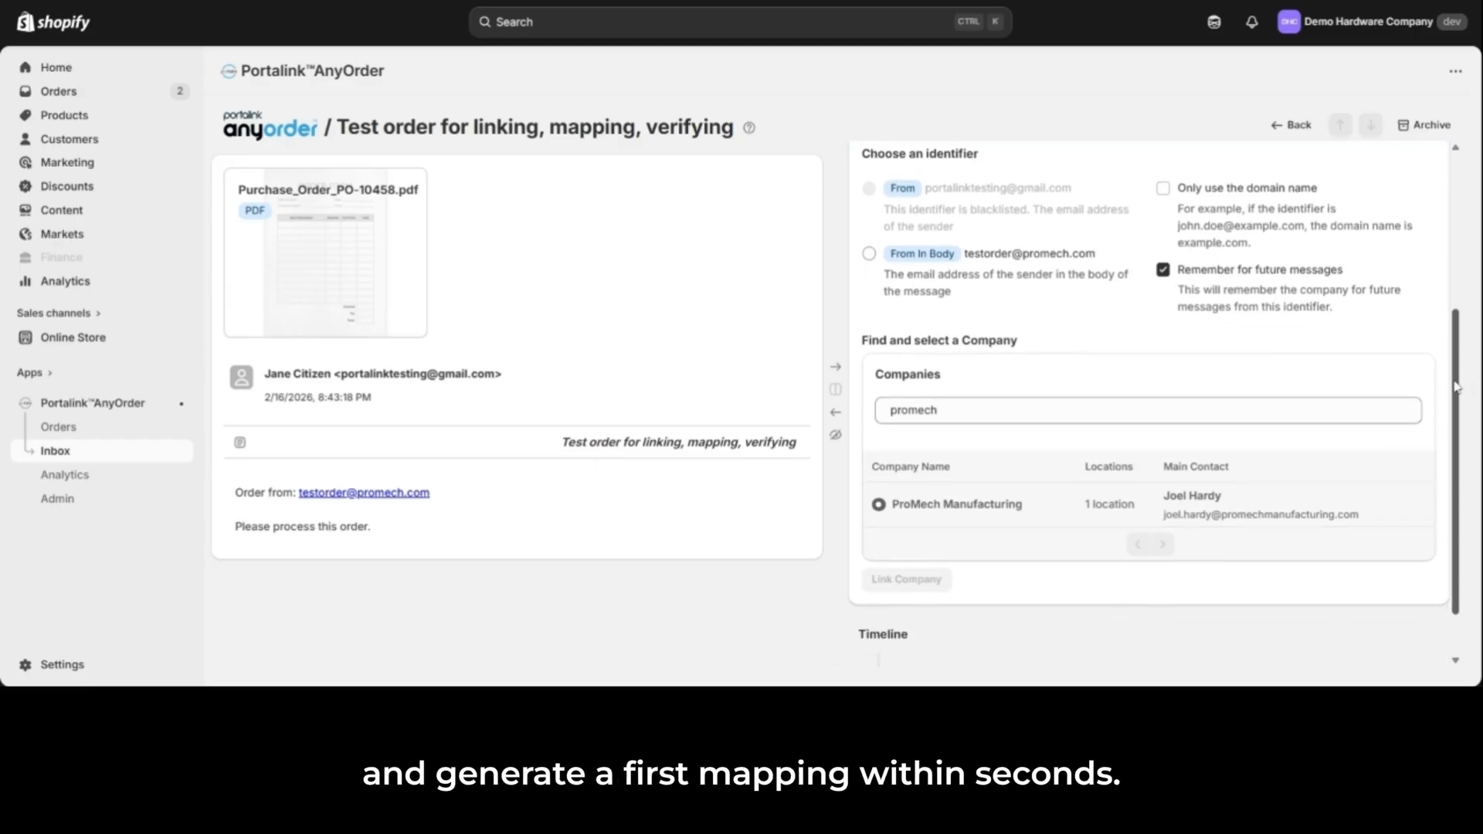
pyautogui.click(869, 261)
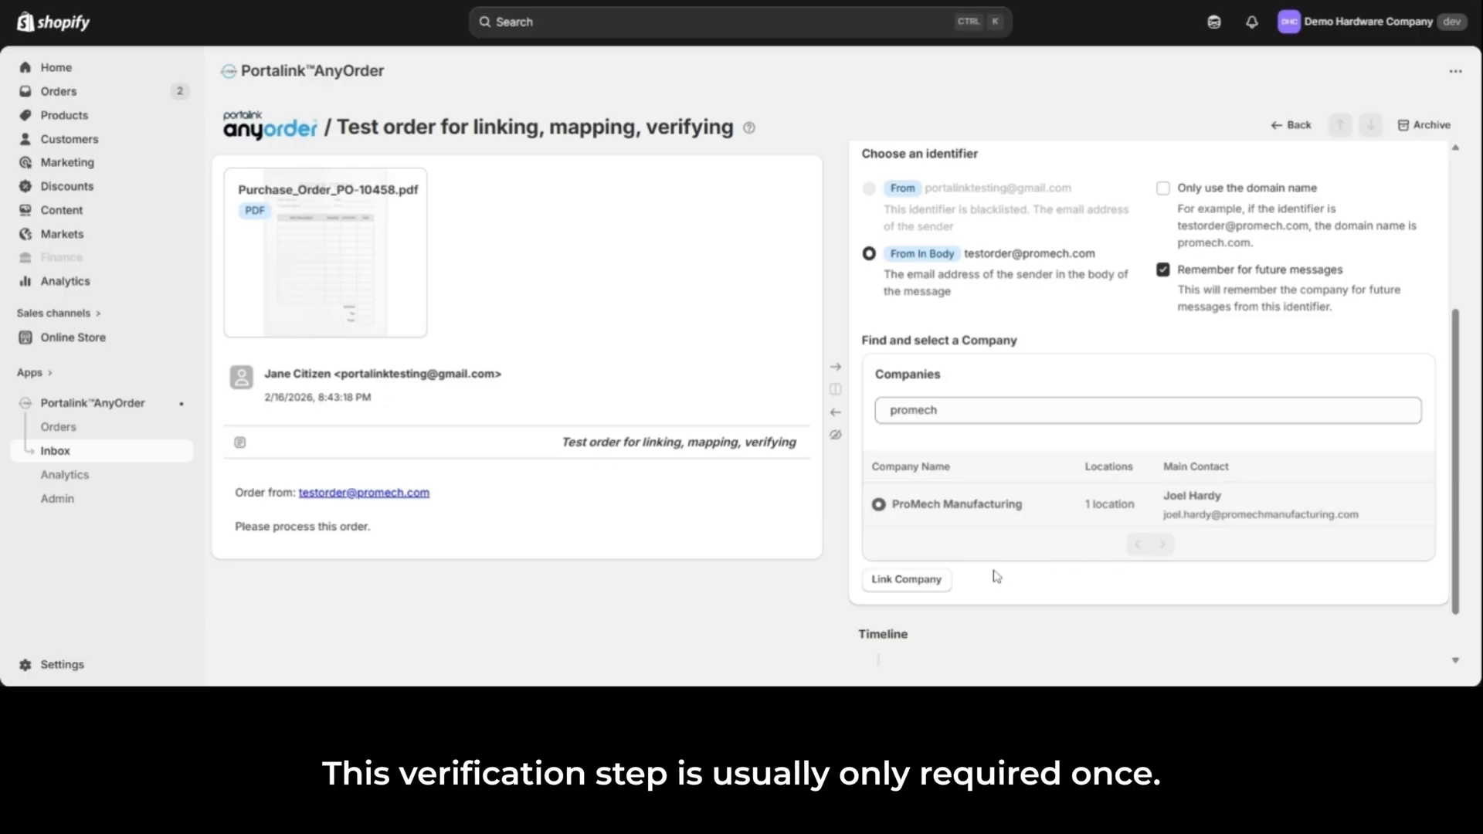
pyautogui.click(944, 585)
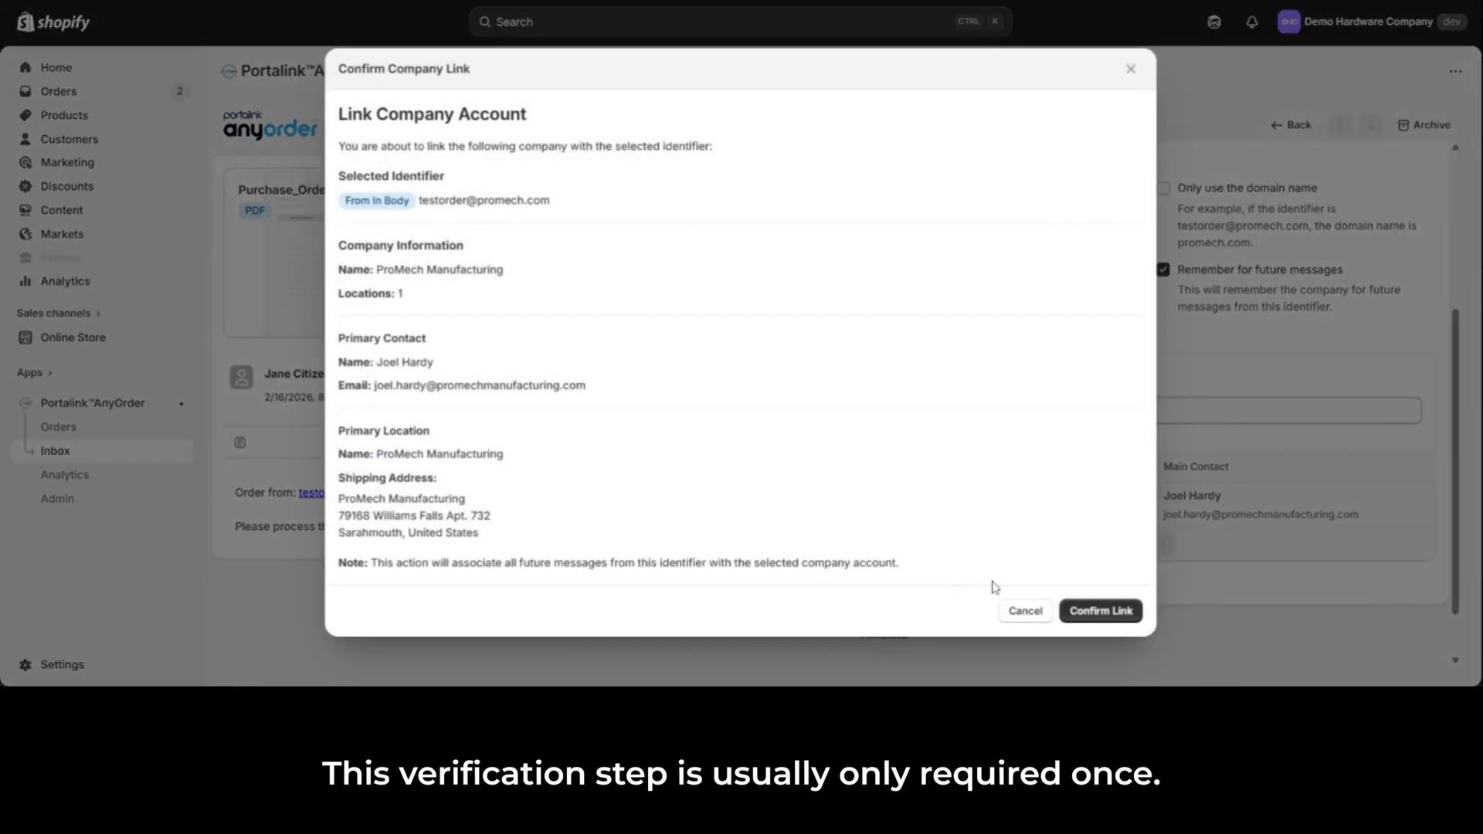
pyautogui.click(1134, 618)
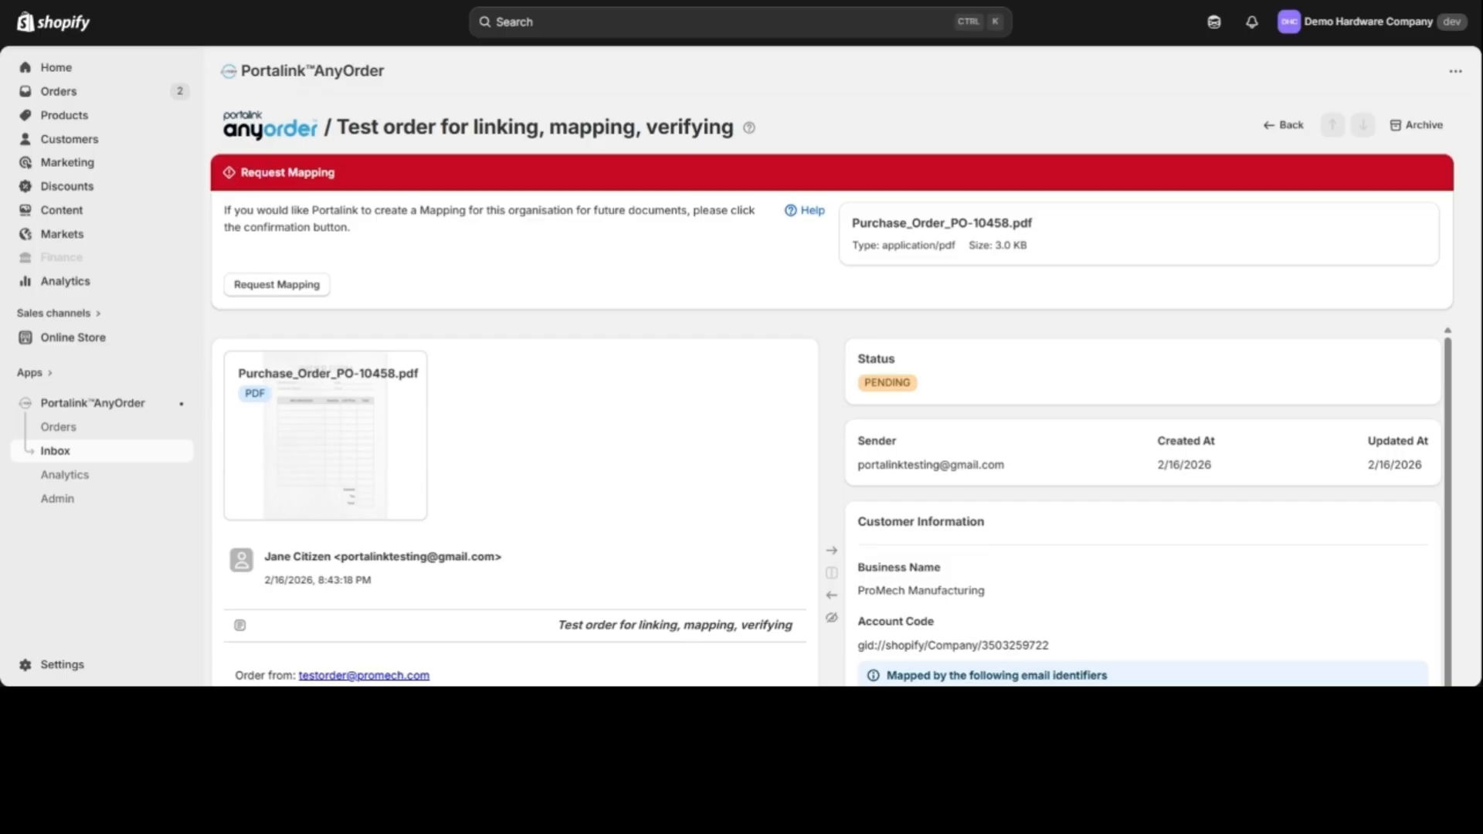
# Step: Request a mapping for the attached purchase order PDF and open the extracted data for verification
pyautogui.scroll(-1, 832, 386)
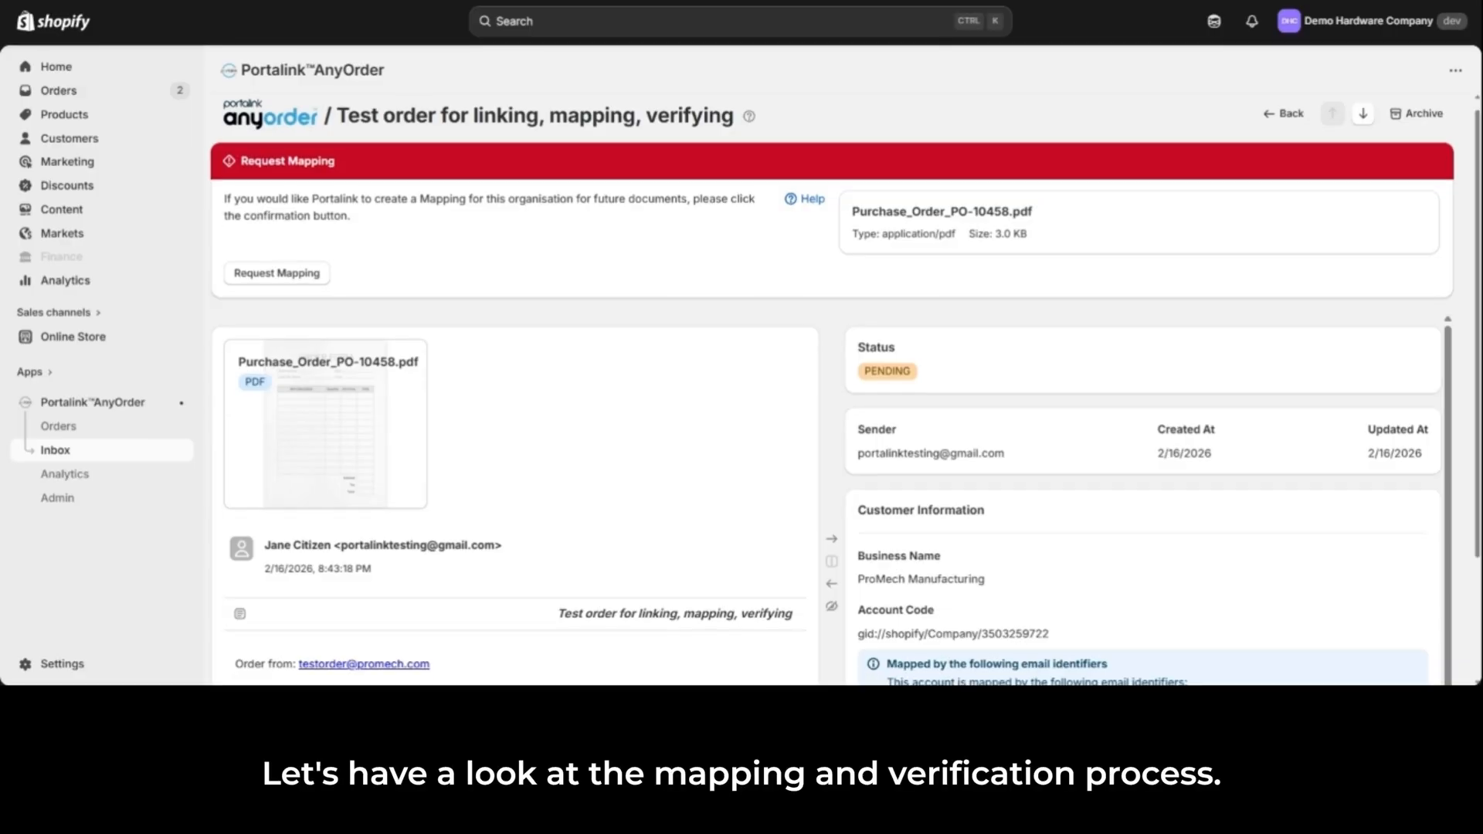
pyautogui.click(315, 277)
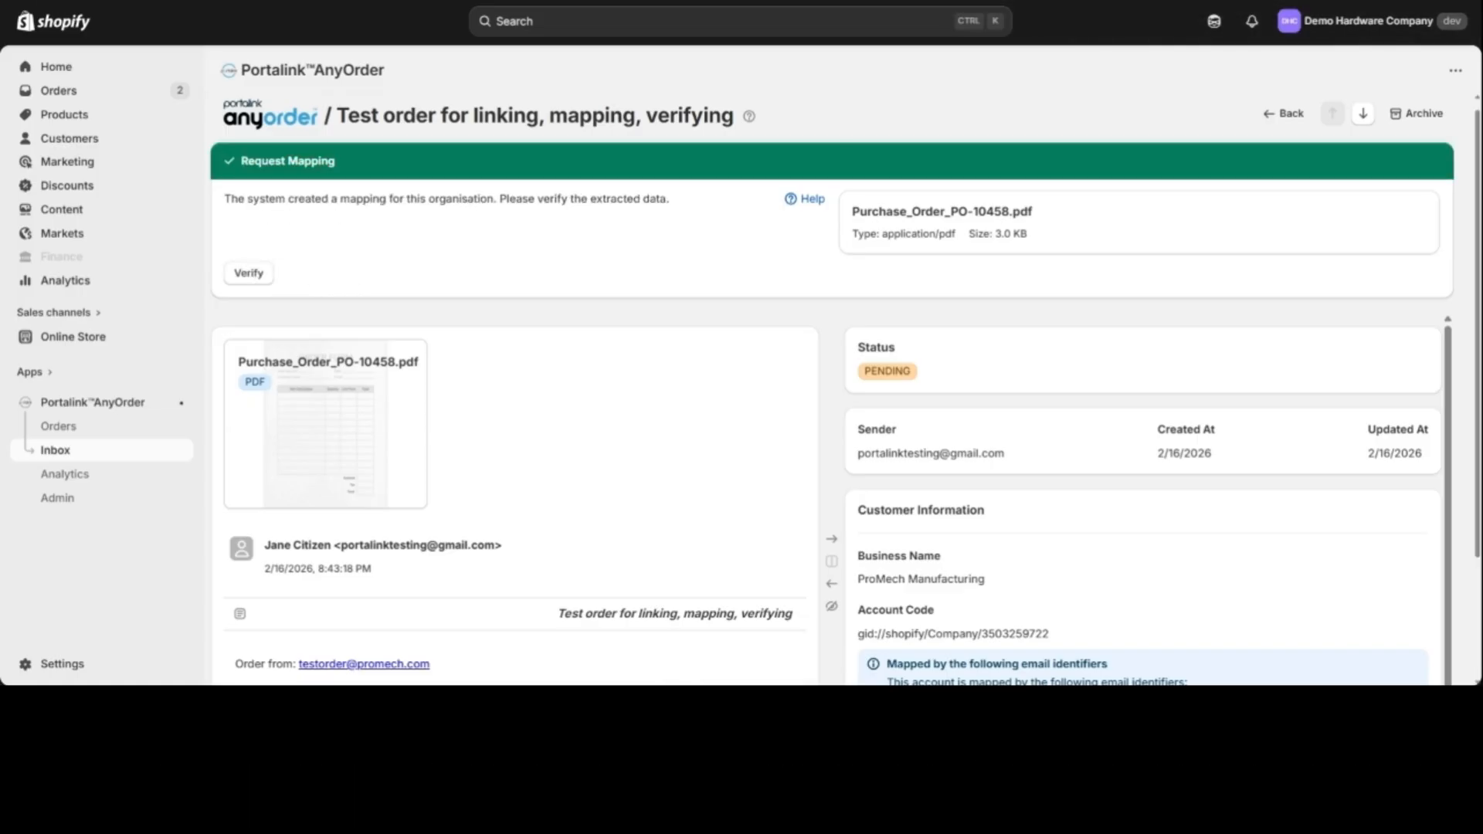
pyautogui.click(268, 278)
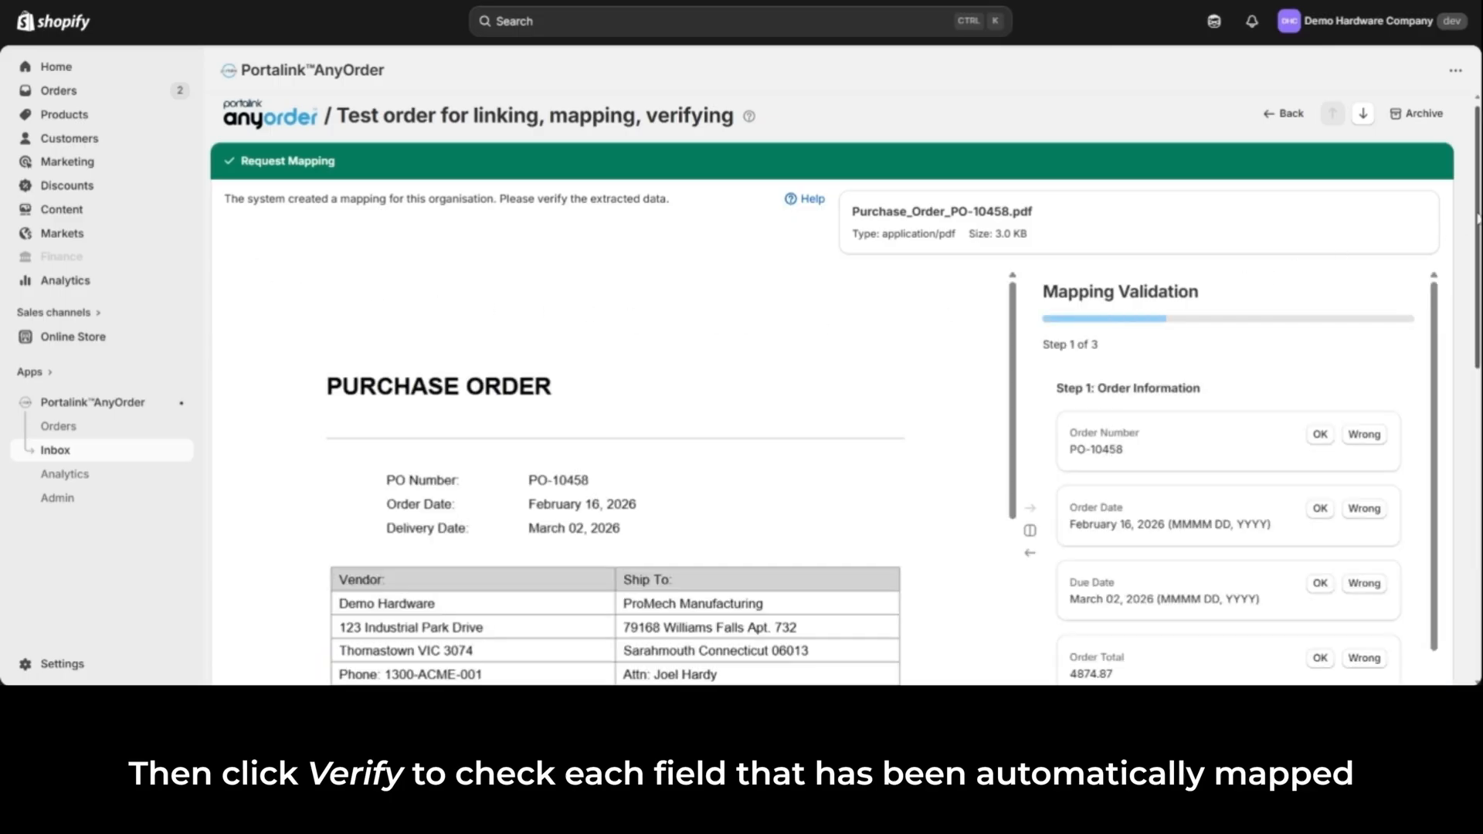
pyautogui.scroll(-3, 846, 387)
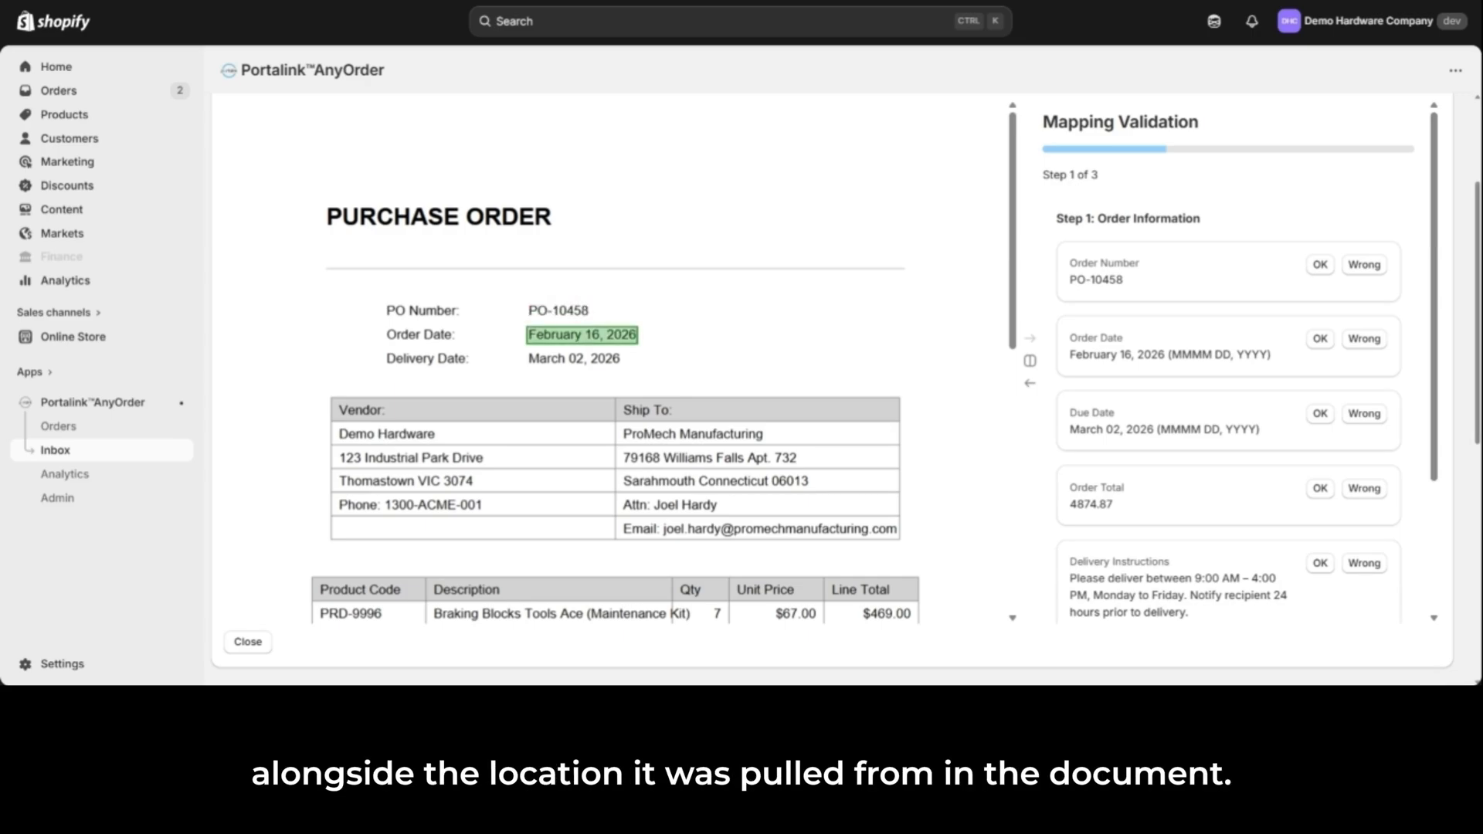
# Step: Try correcting the Order Number mapping: mark it Wrong, browse the suggested values, enter "manual" as a replacement, and cancel the fix
pyautogui.click(1320, 270)
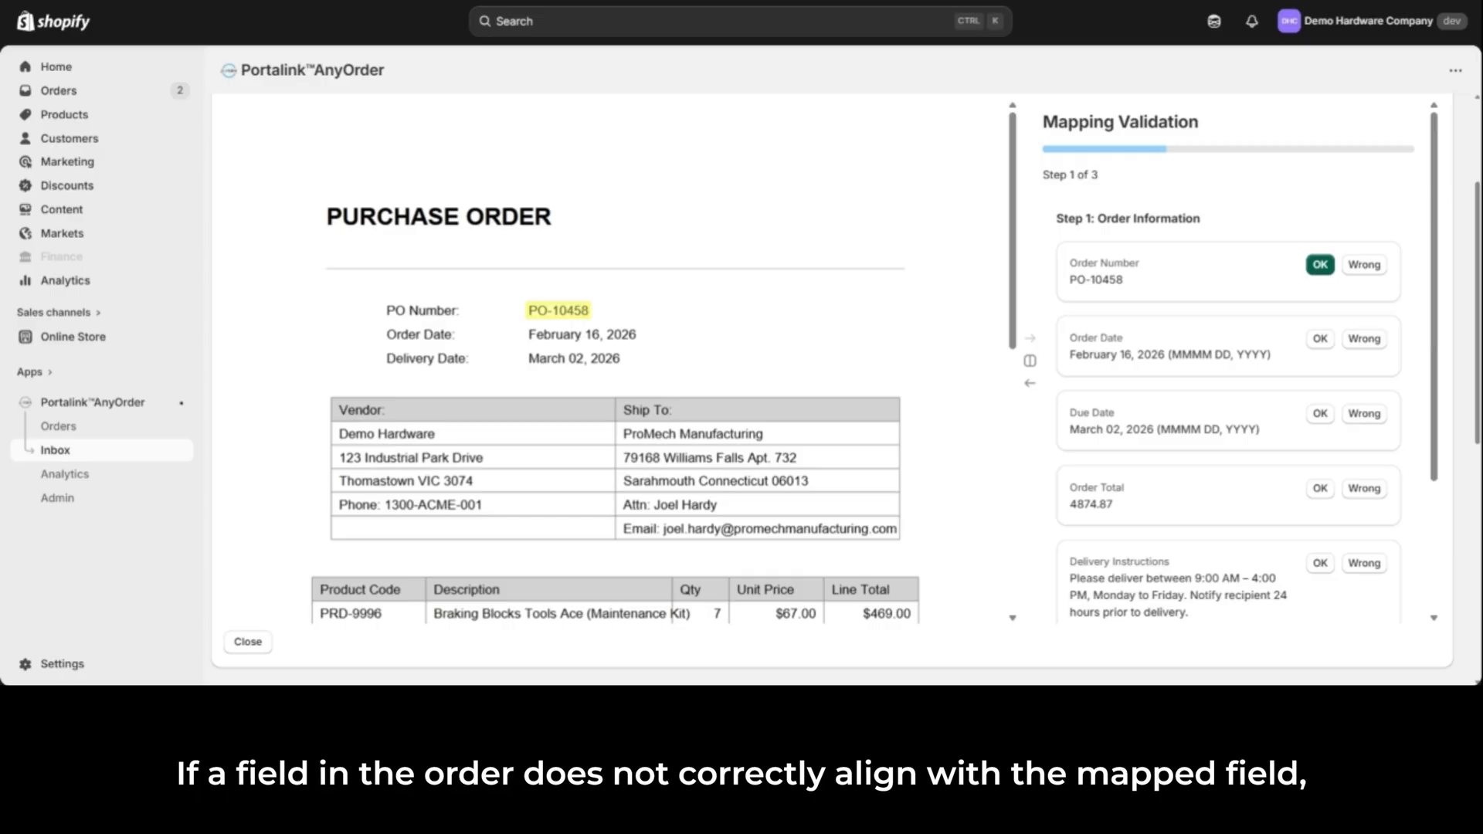
pyautogui.click(1368, 266)
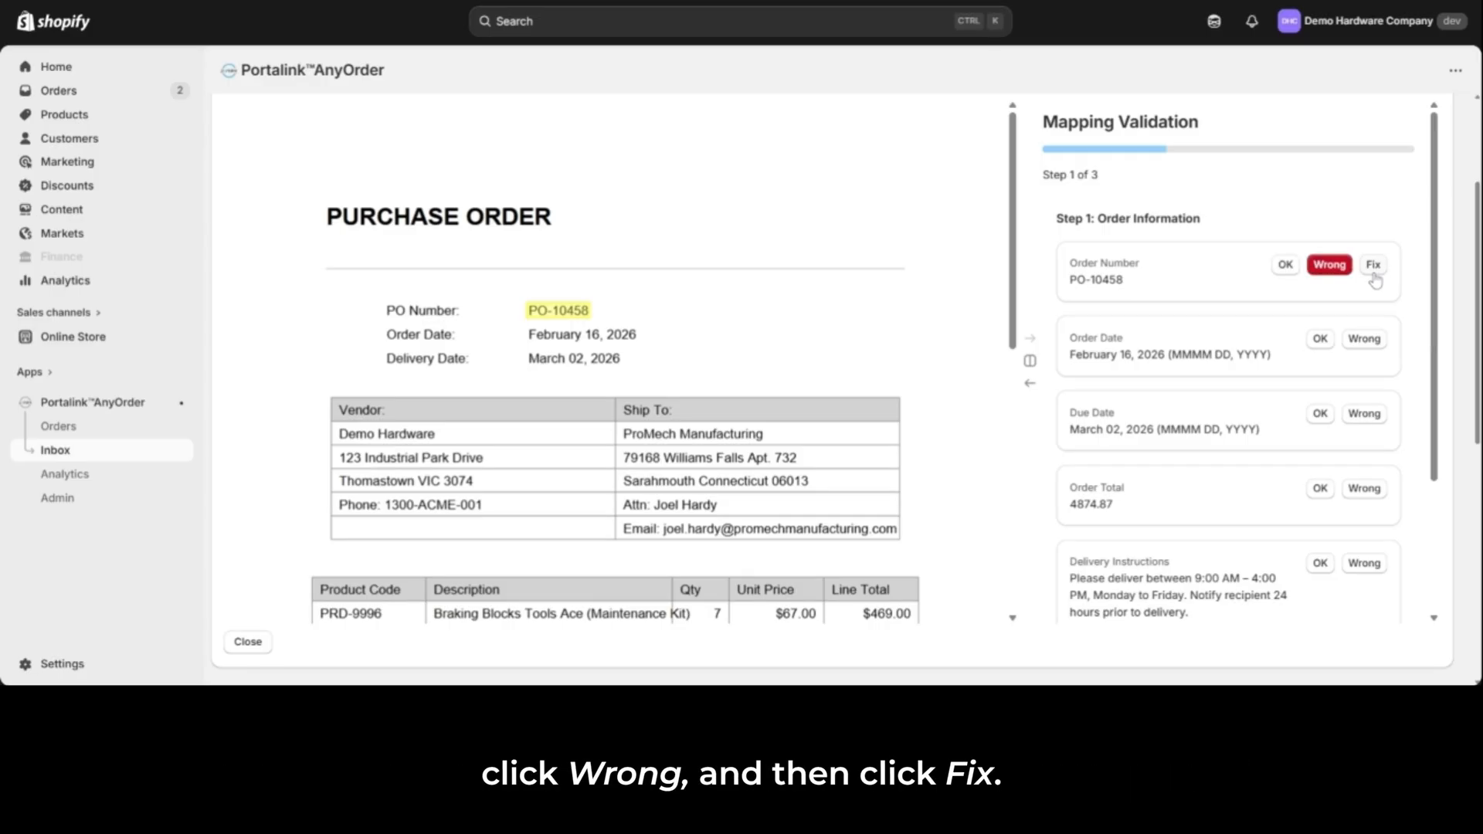
pyautogui.click(1374, 276)
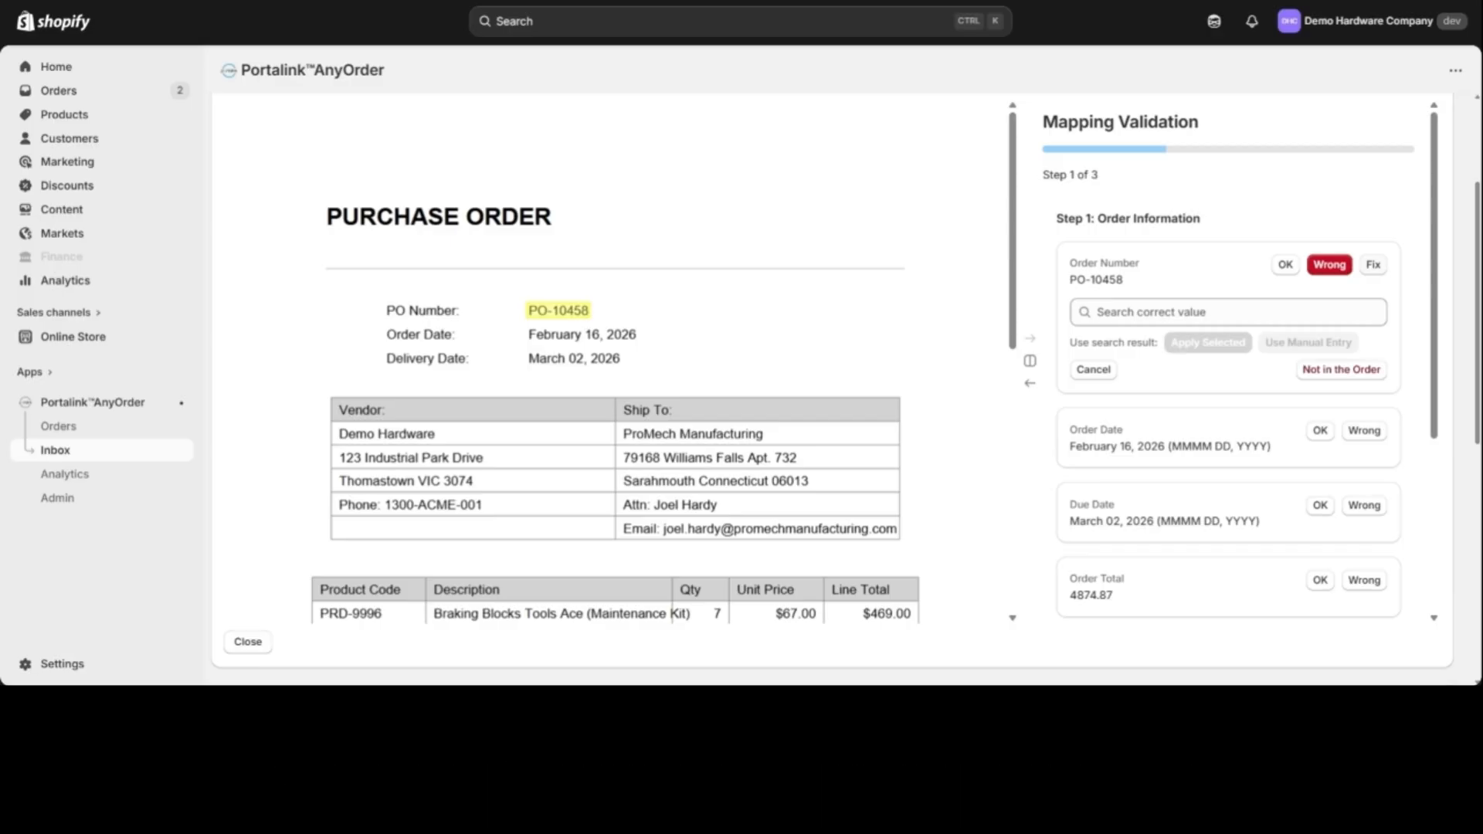
pyautogui.click(1260, 312)
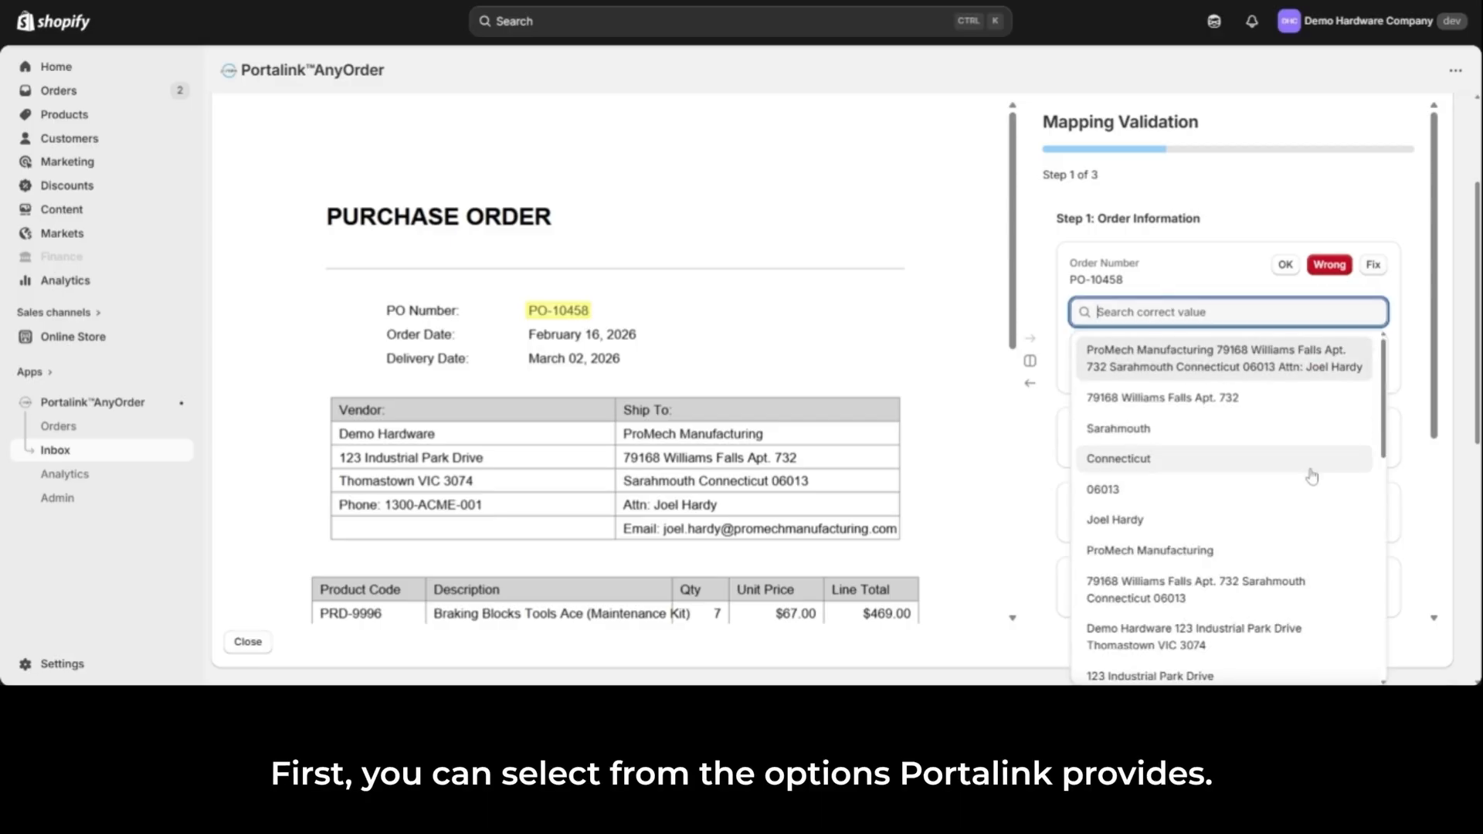
pyautogui.moveTo(1380, 406); pyautogui.dragTo(1383, 460)
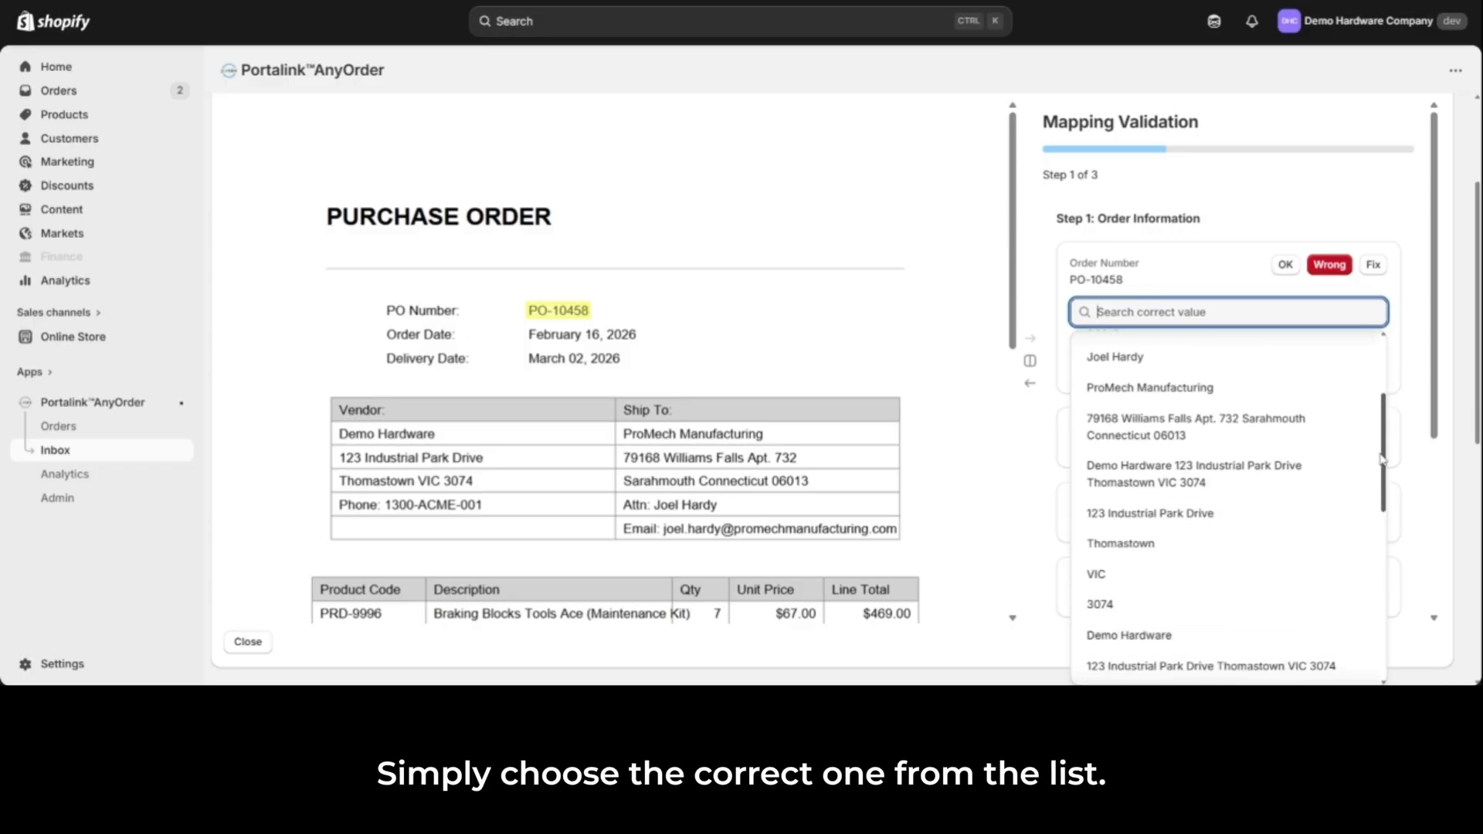
pyautogui.click(1406, 357)
pyautogui.click(1229, 312)
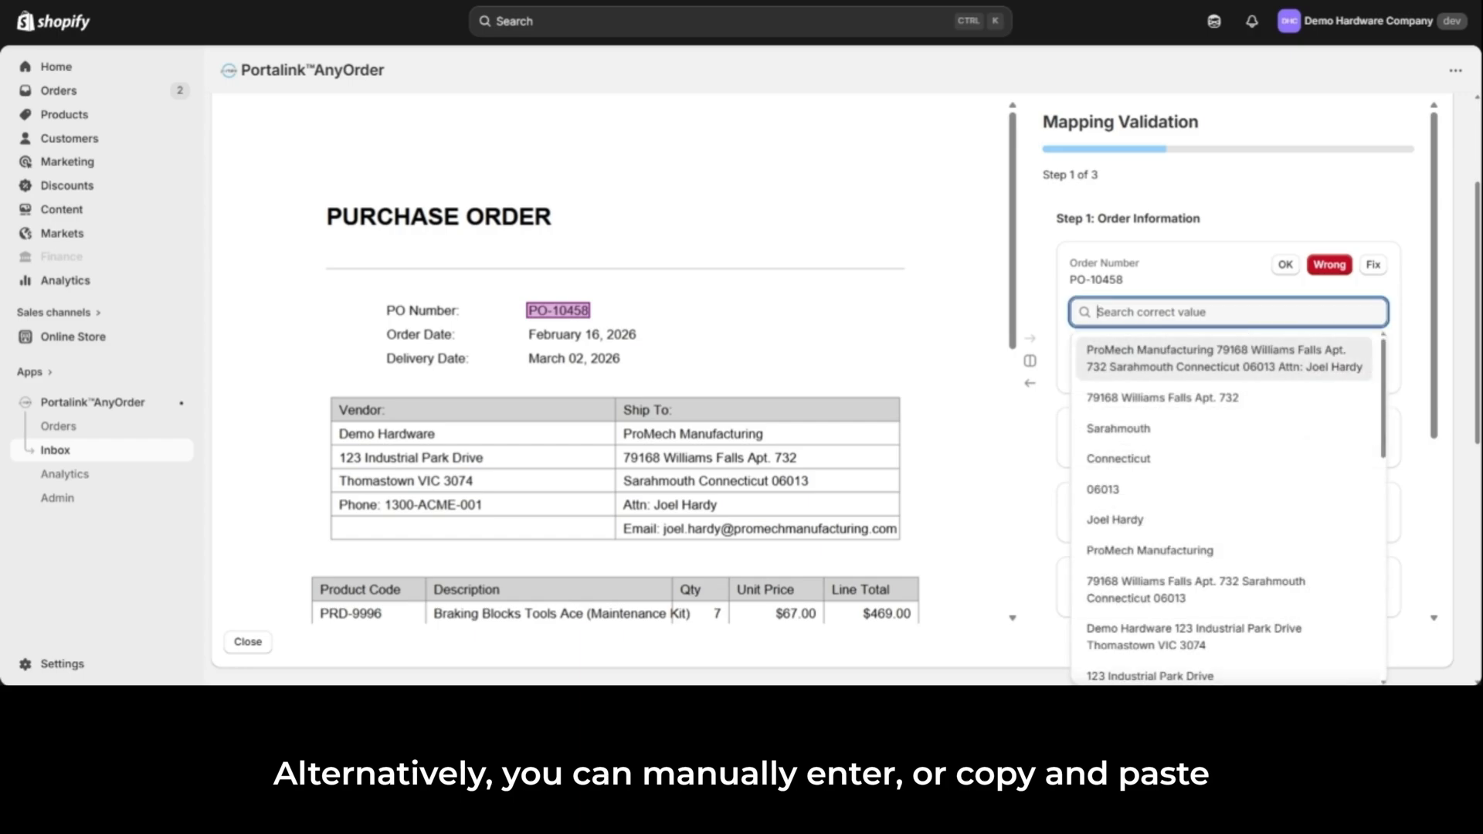
pyautogui.write('manual')
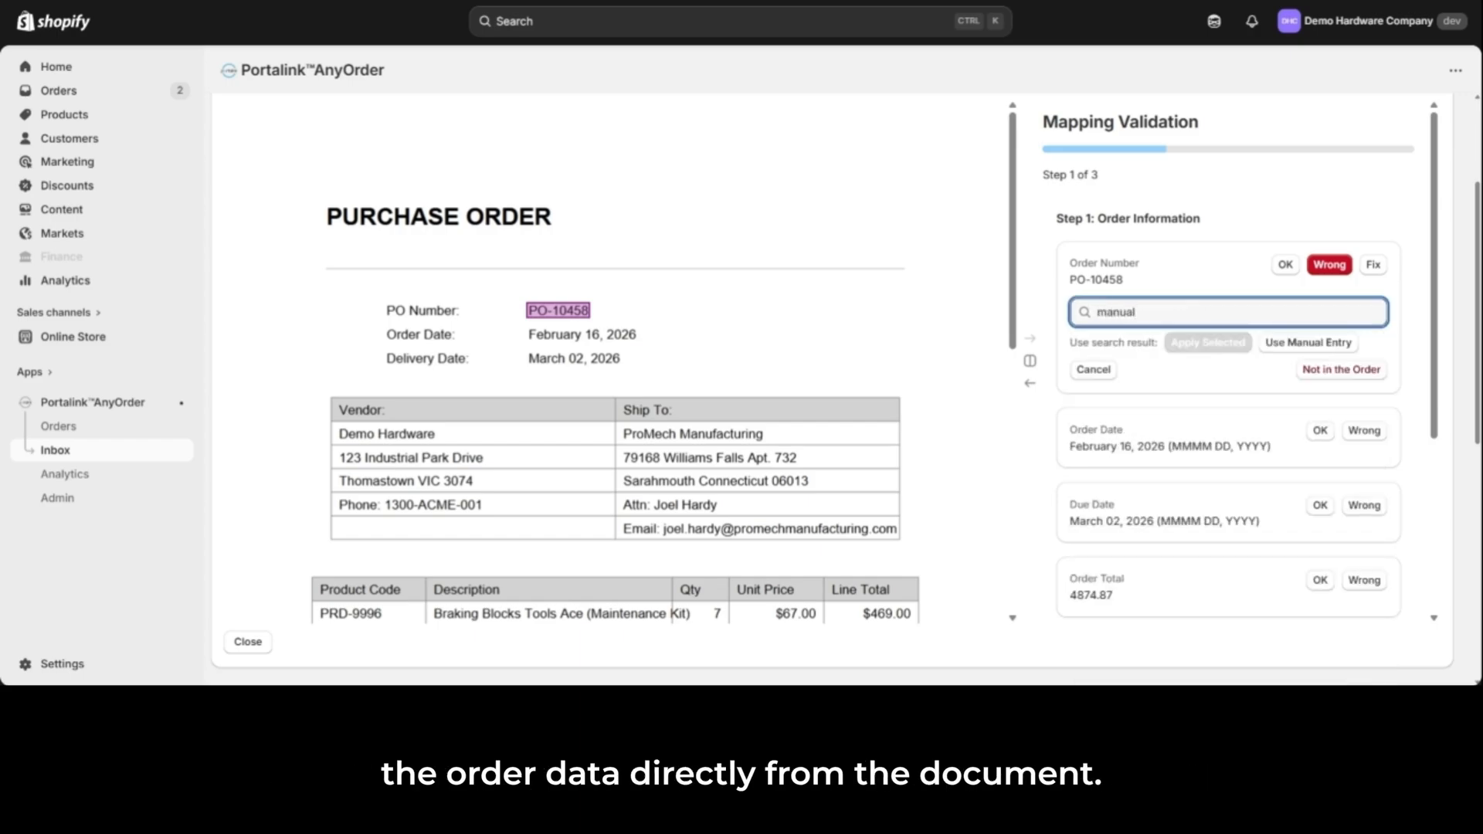
pyautogui.click(1107, 374)
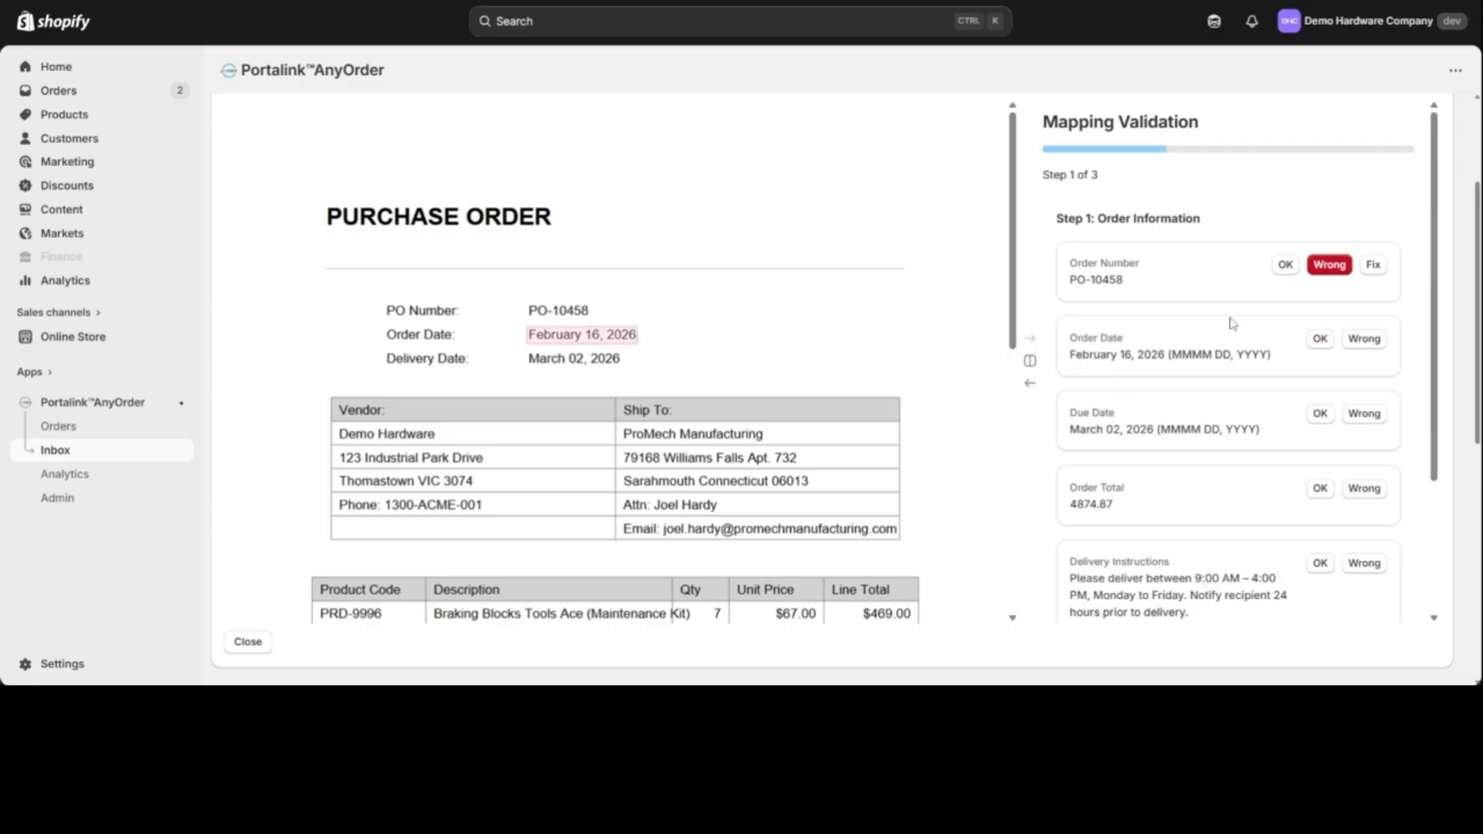
# Step: Approve the Order Number, Order Date, Due Date and Order Total mappings as OK in the order information
pyautogui.click(1286, 270)
pyautogui.click(1320, 339)
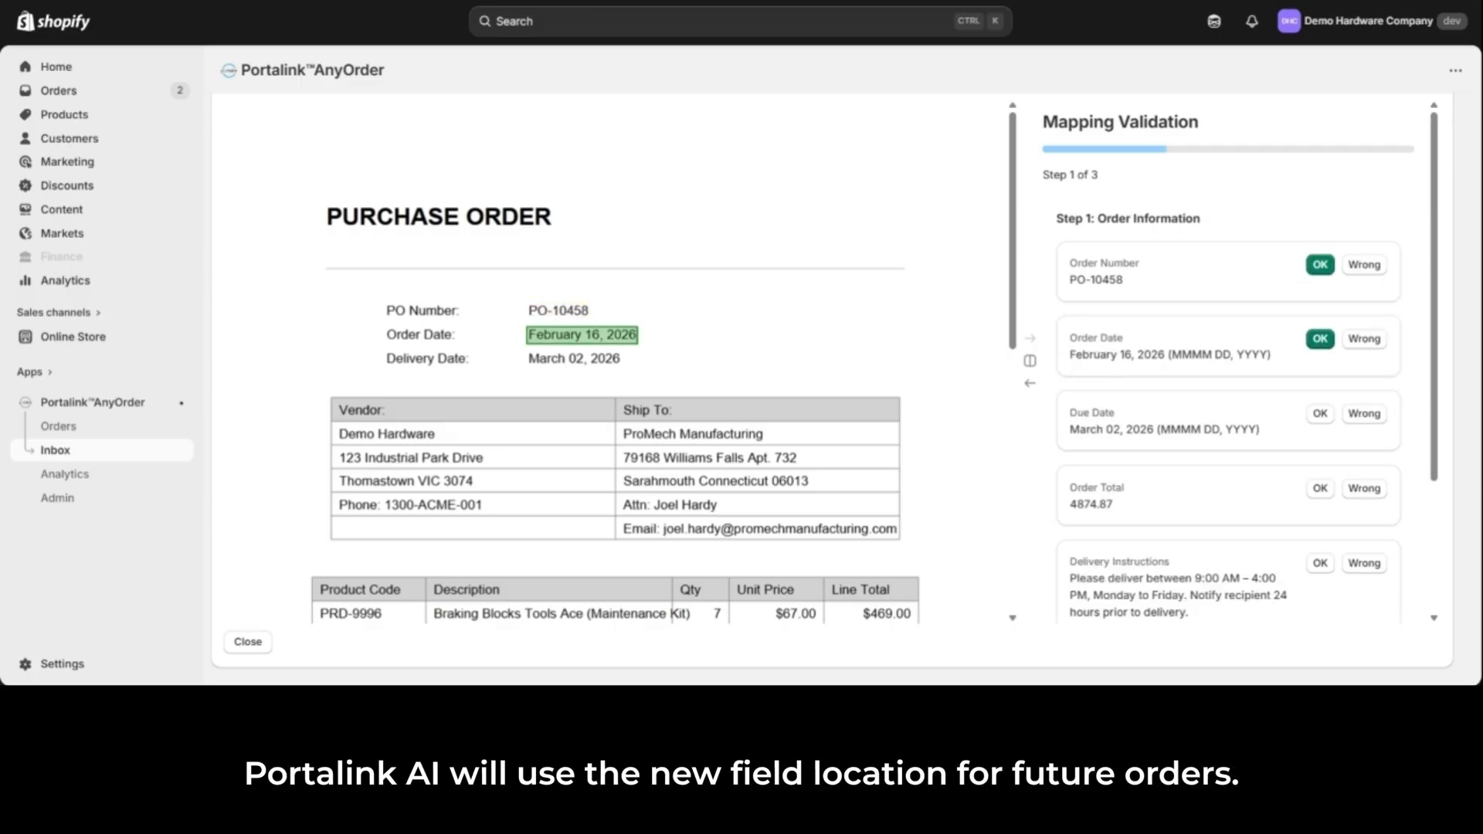
pyautogui.click(1325, 421)
pyautogui.click(1320, 492)
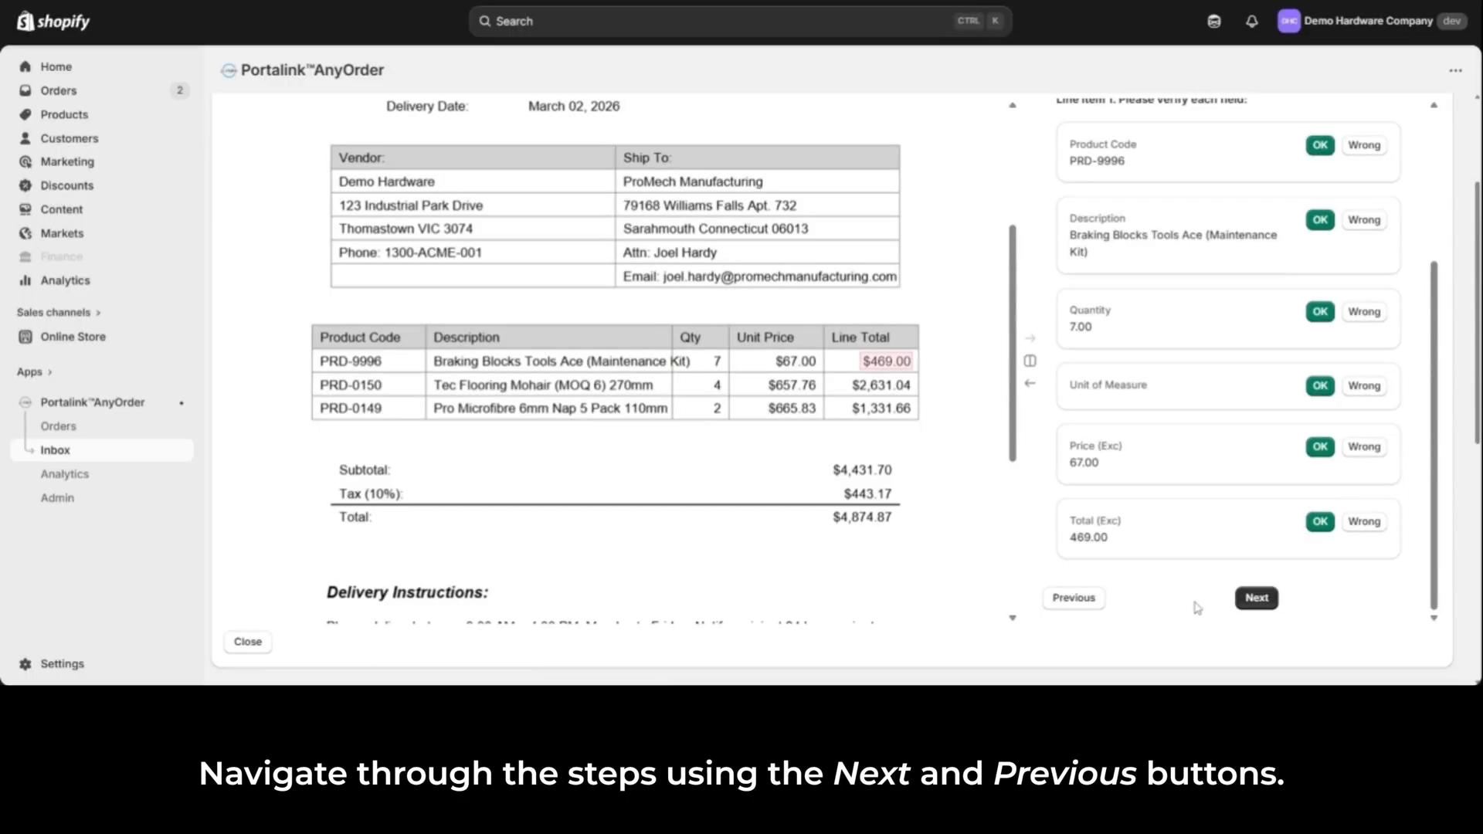
# Step: Submit the mapping verification from the Purchase Order Summary and retry processing the test order message
pyautogui.click(1261, 604)
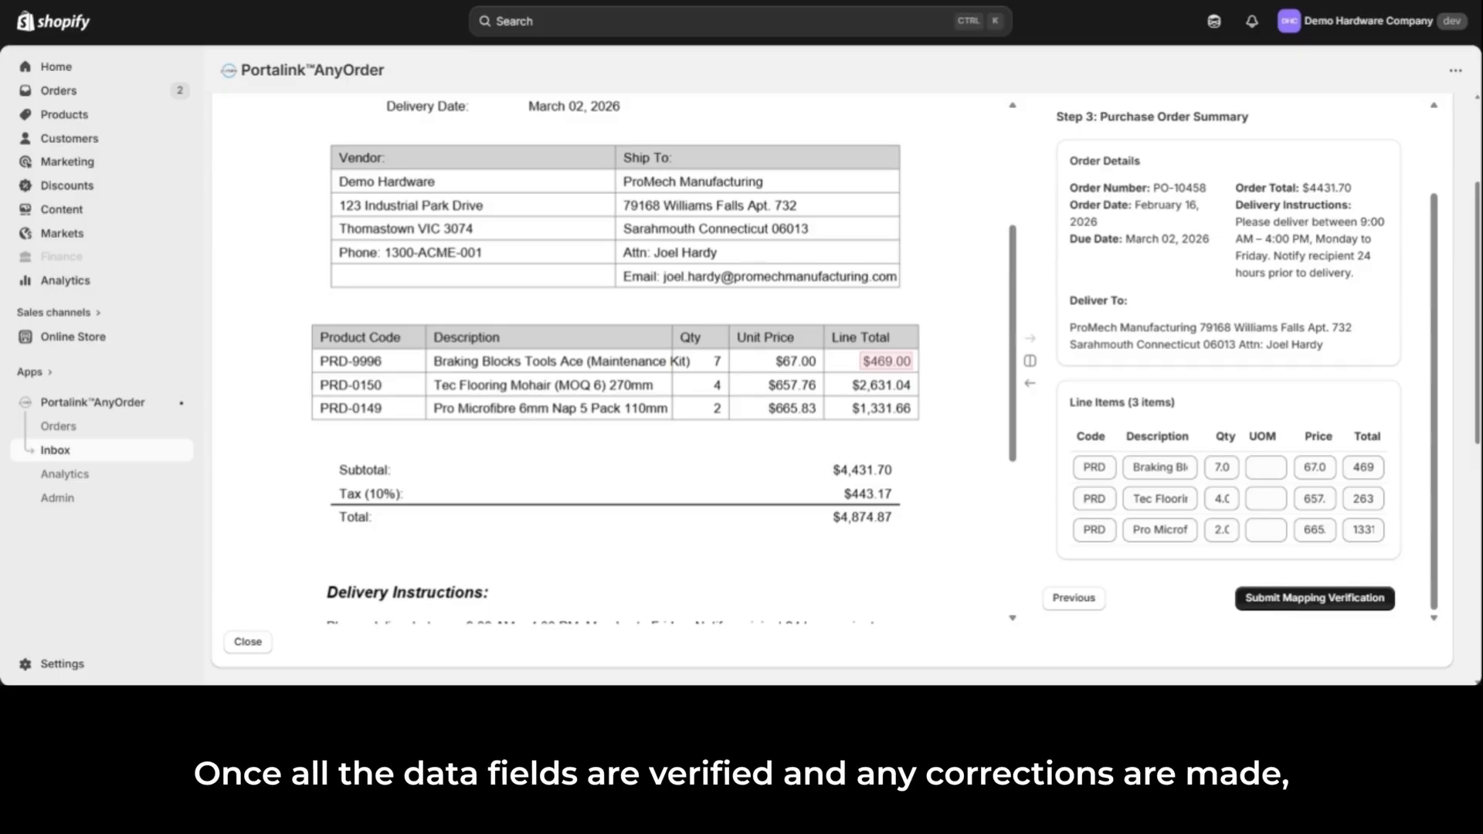
pyautogui.click(1271, 607)
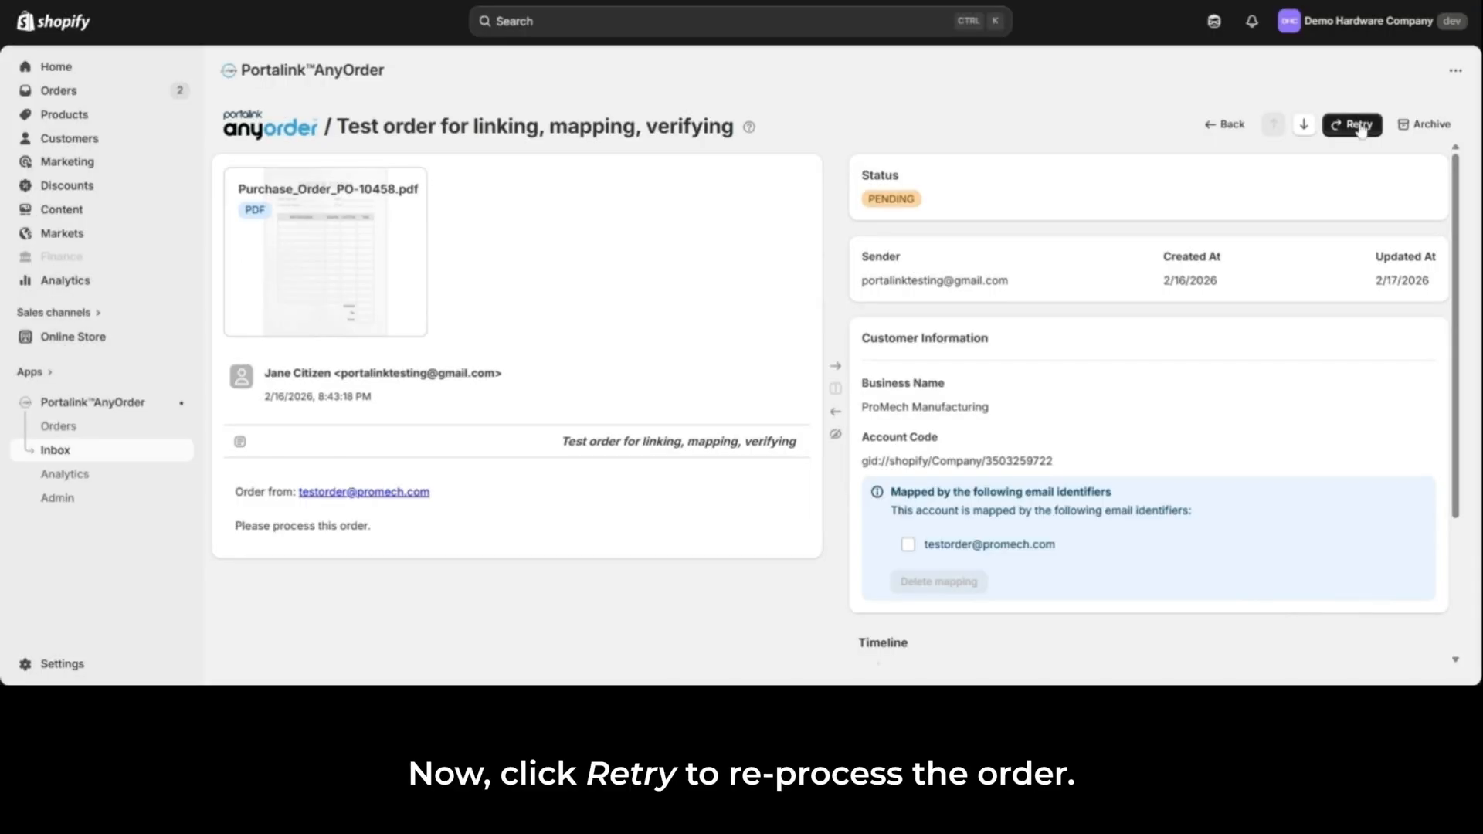
pyautogui.click(1363, 131)
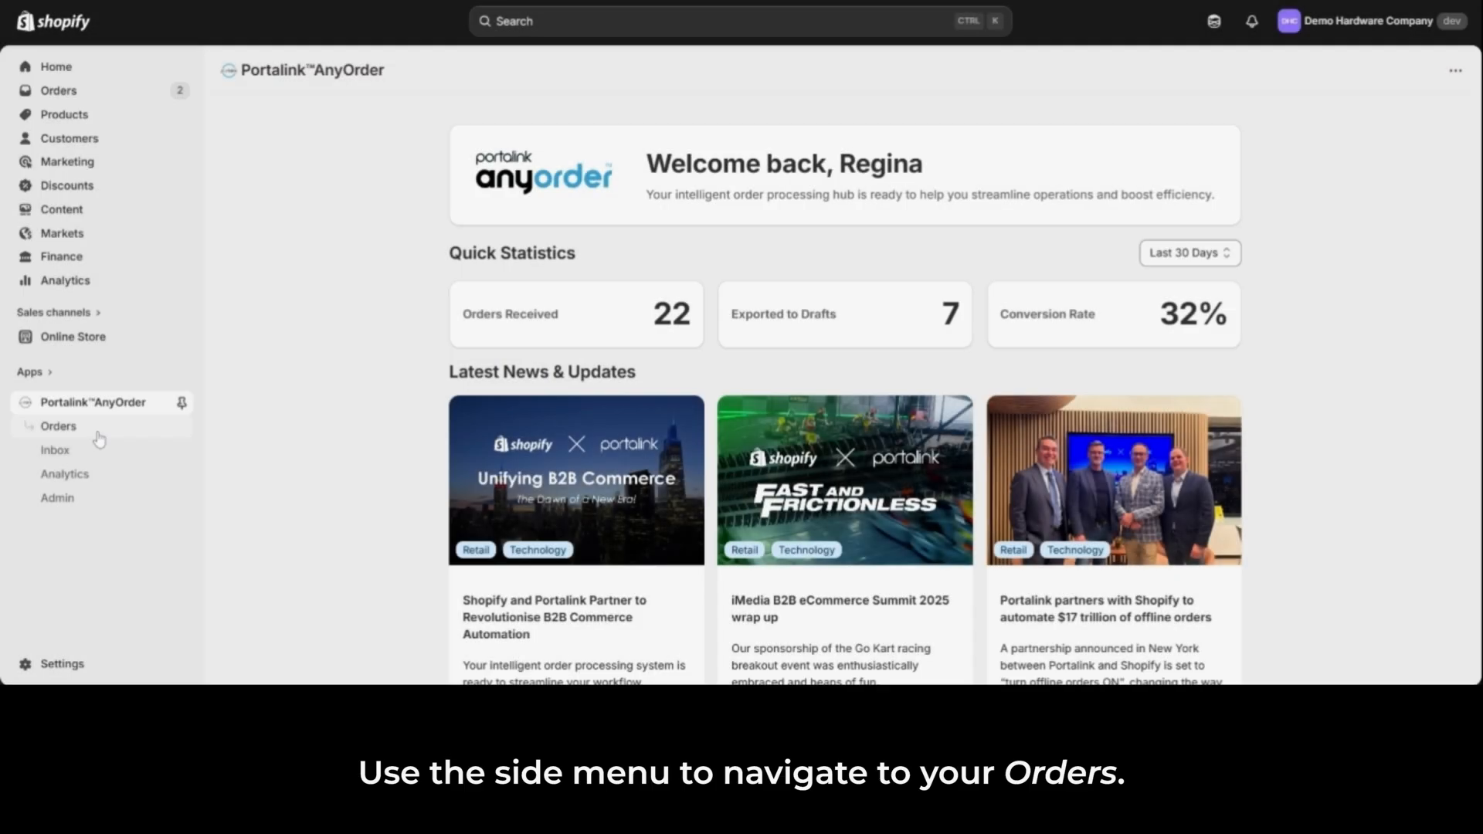
# Step: Open the AnyOrder orders list and view all orders, followed by the archived orders
pyautogui.click(92, 437)
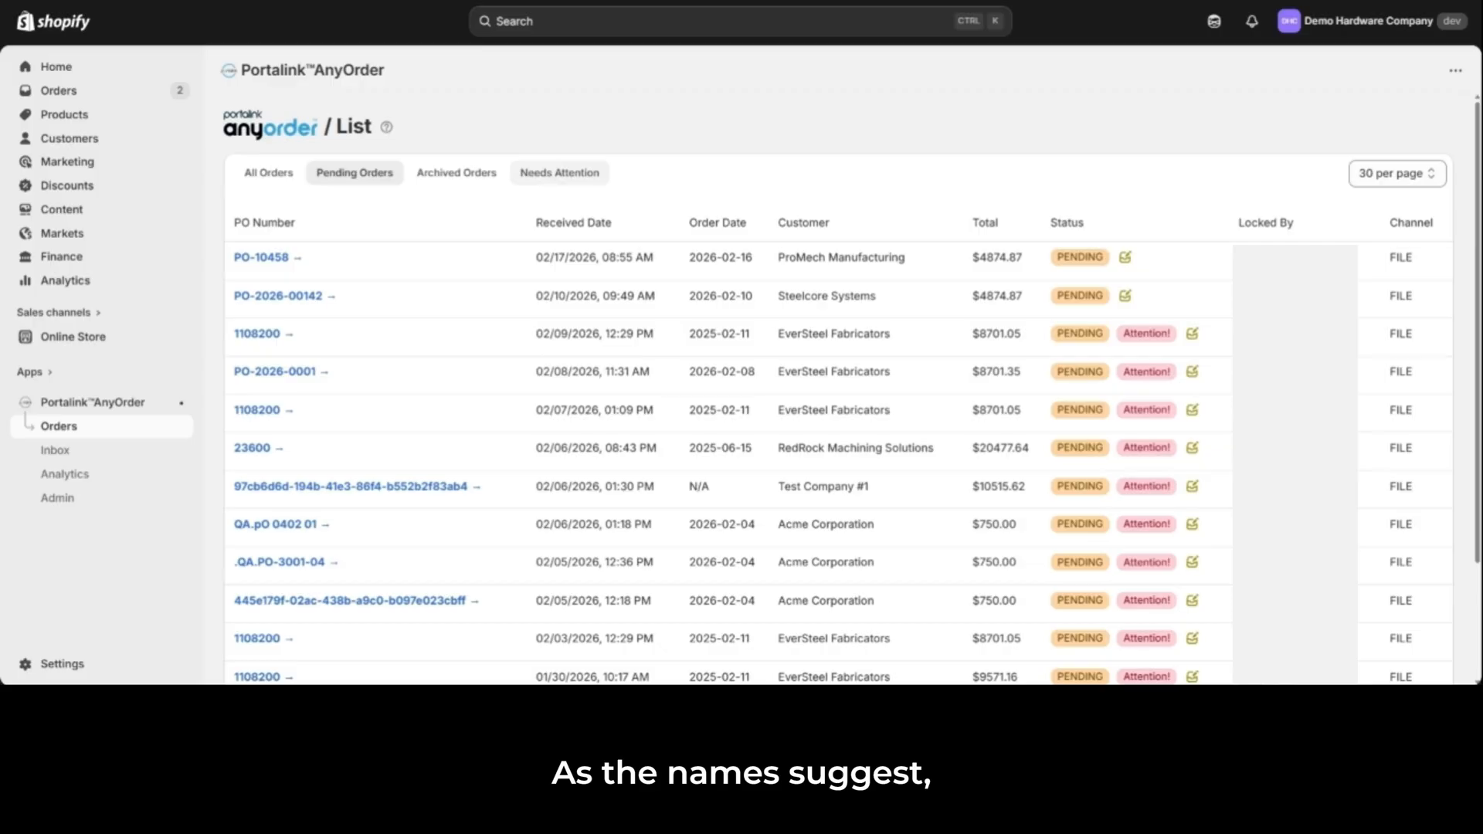
pyautogui.click(270, 183)
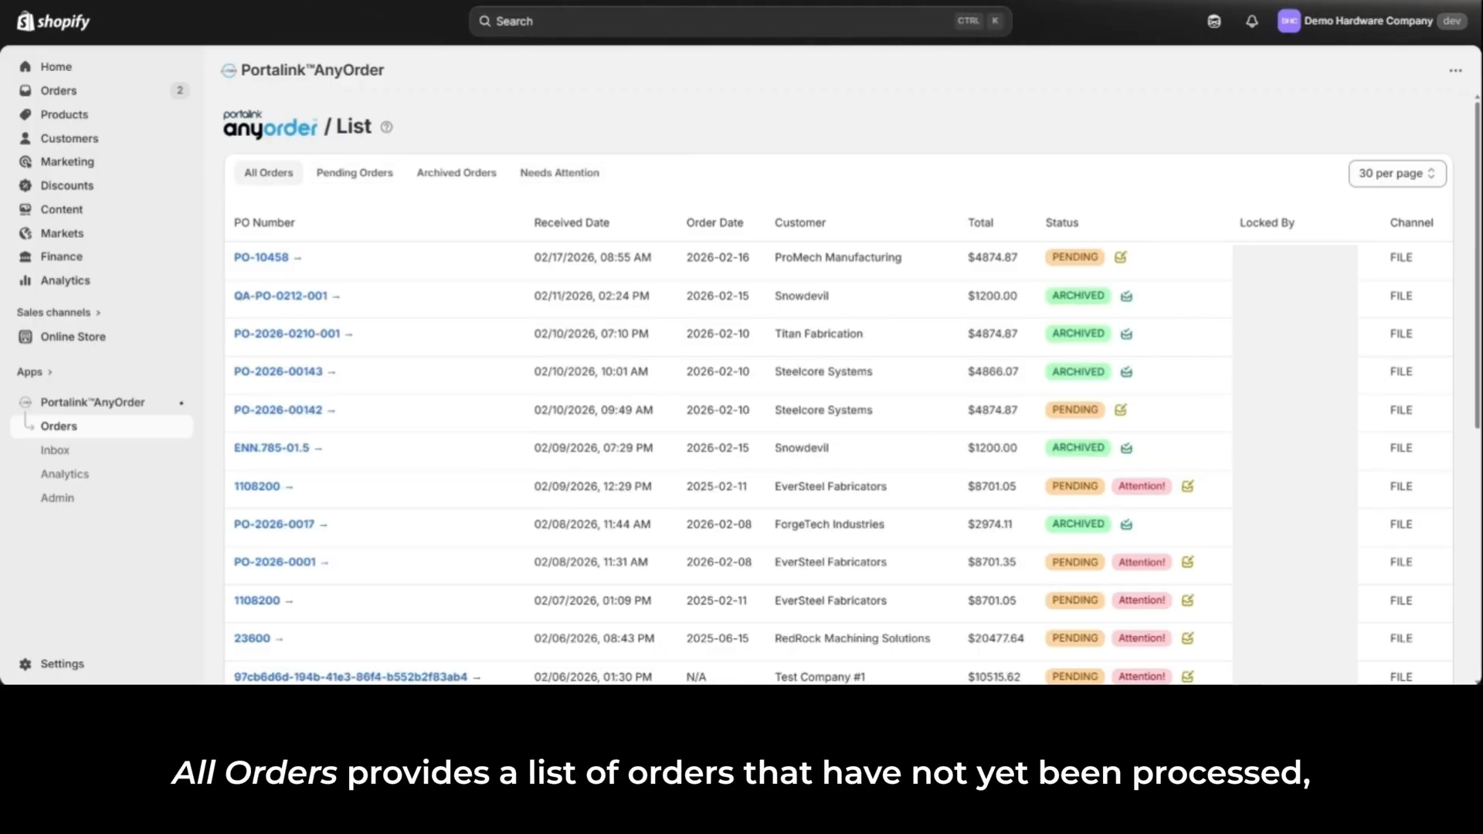
pyautogui.click(454, 188)
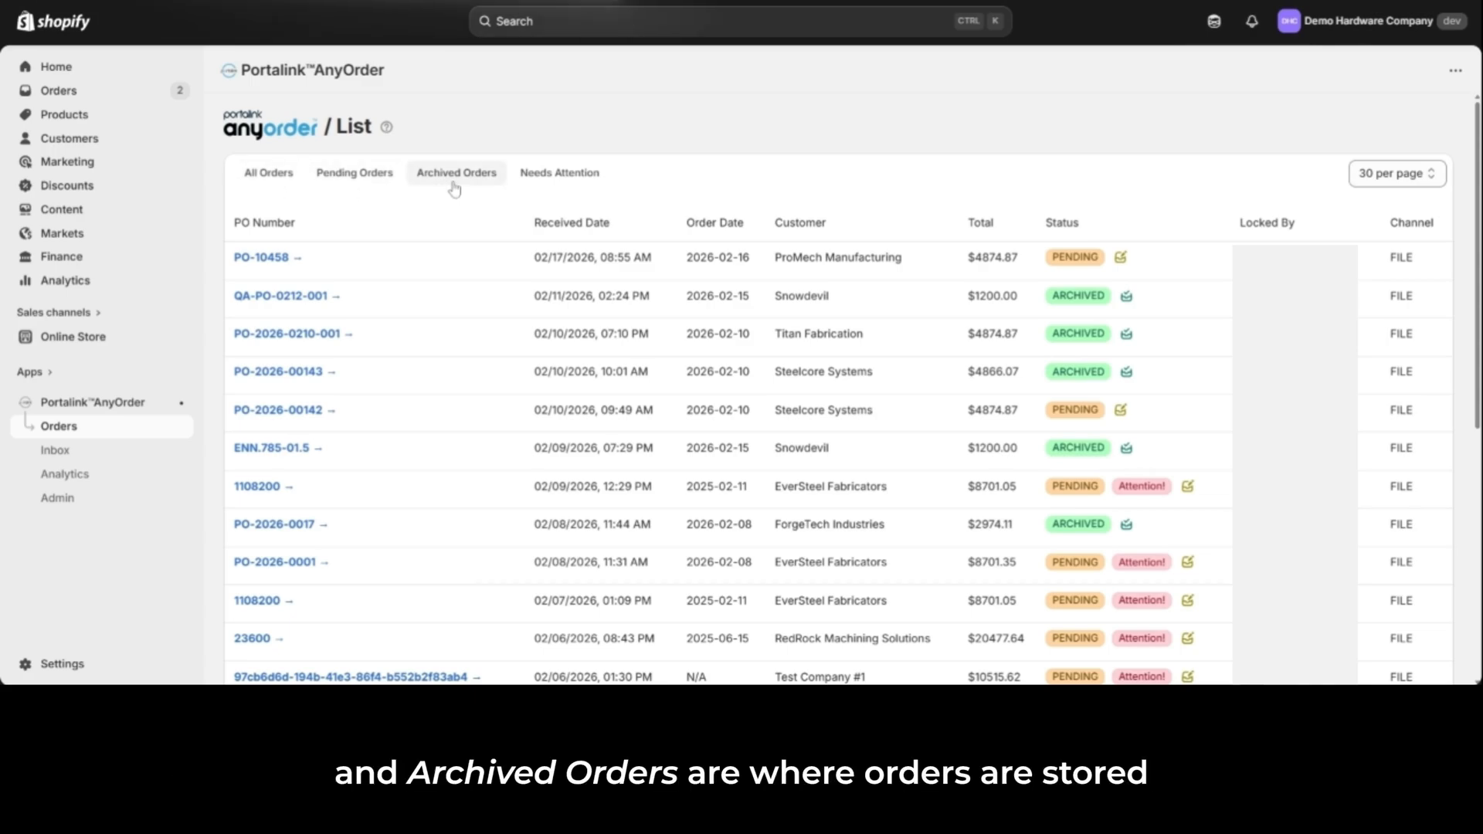